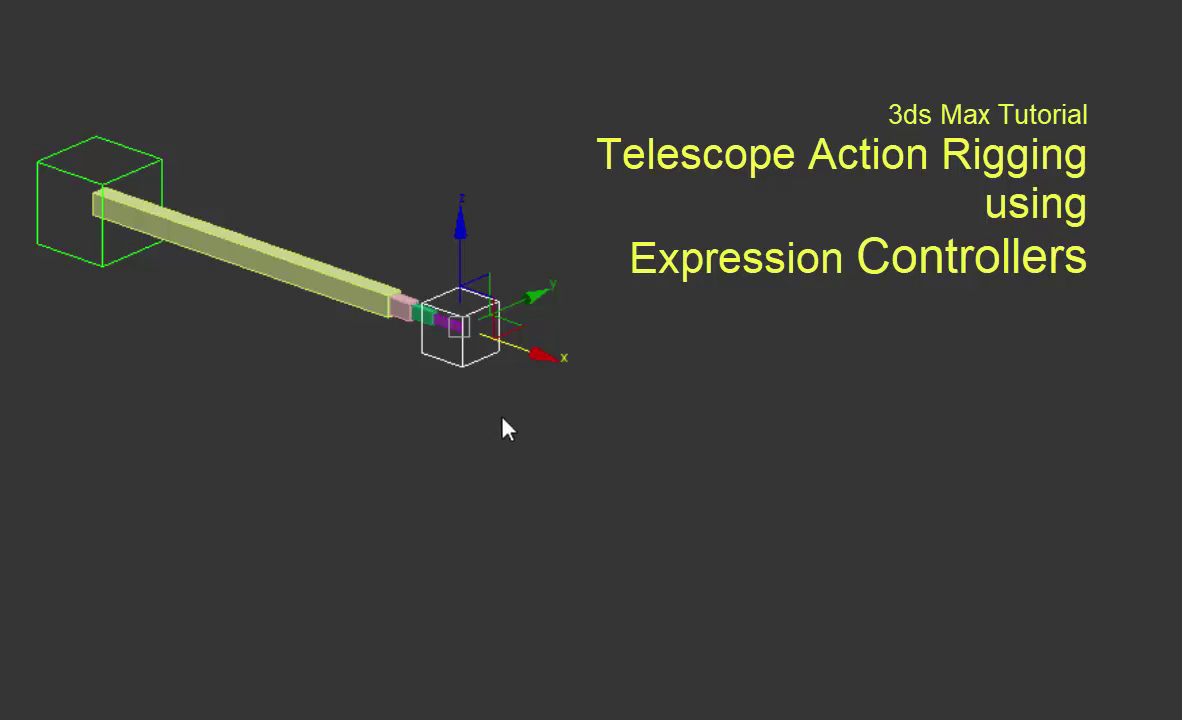
left_click_drag(540, 351, 404, 483)
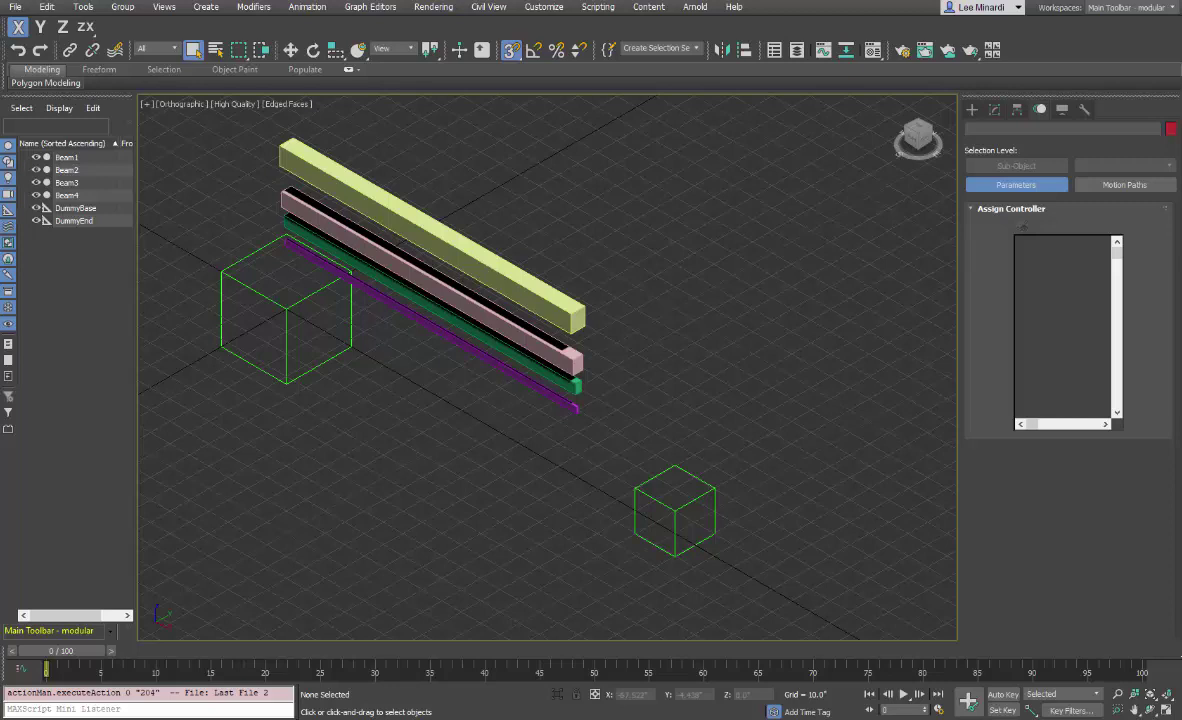
- Switch the viewport to the front view and set up snapping to grid points
left_click(915, 145)
middle_click_drag(797, 214, 562, 420)
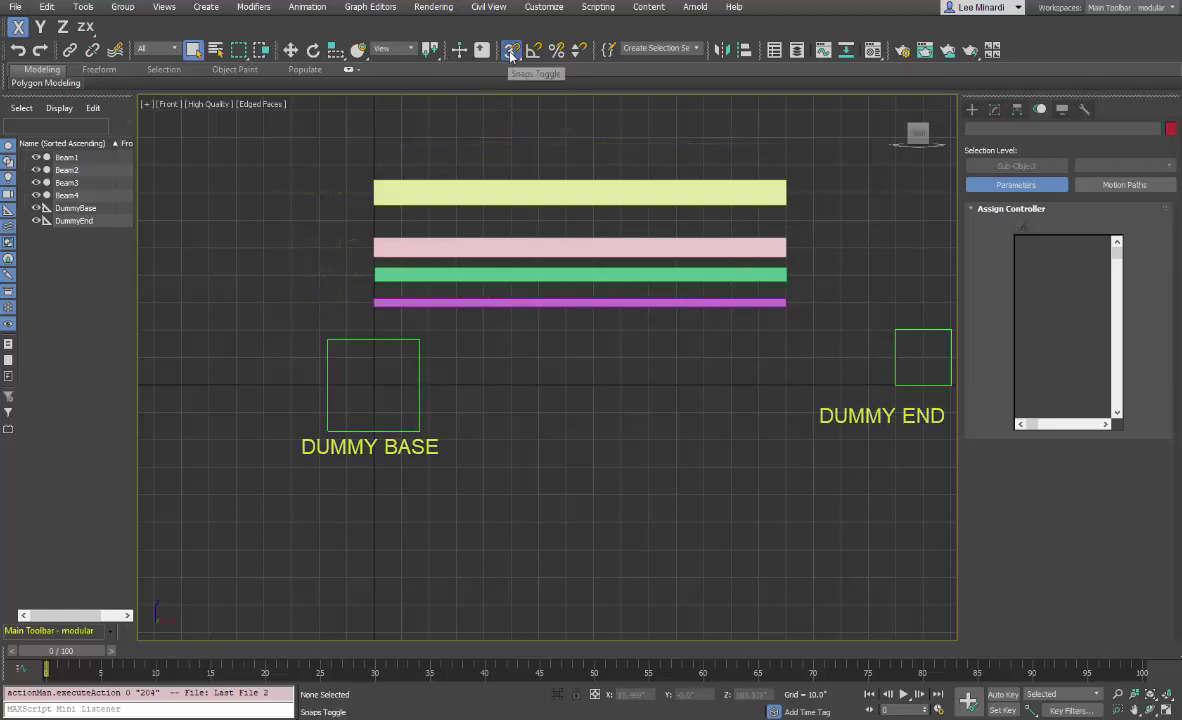
left_click(511, 55)
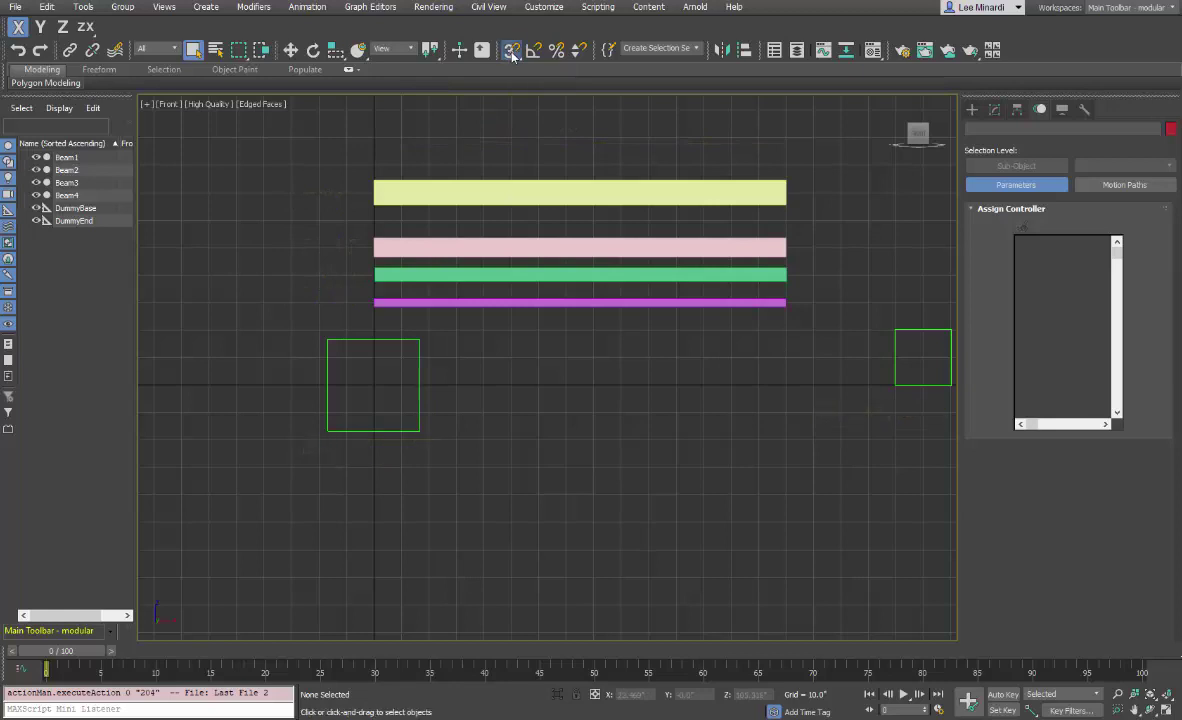
right_click(511, 55)
left_click(557, 124)
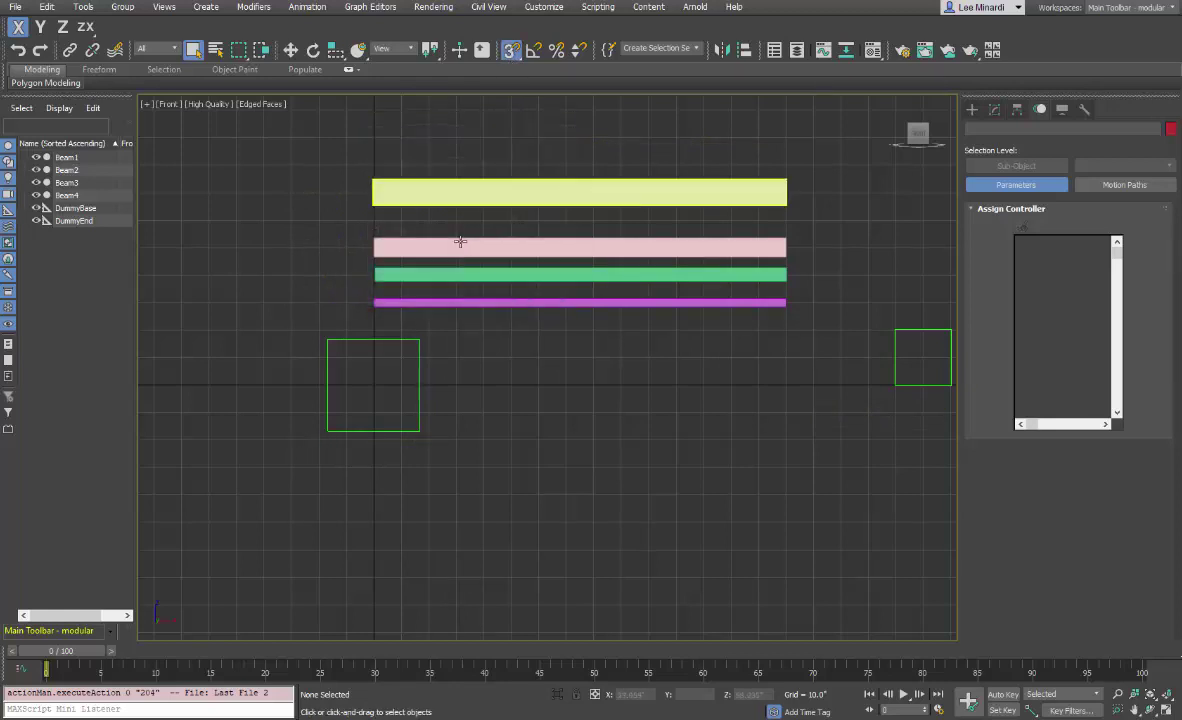
- Move Beam1 down to the origin at Z 0, so that it starts at the centre of DummyBase
left_click(465, 190)
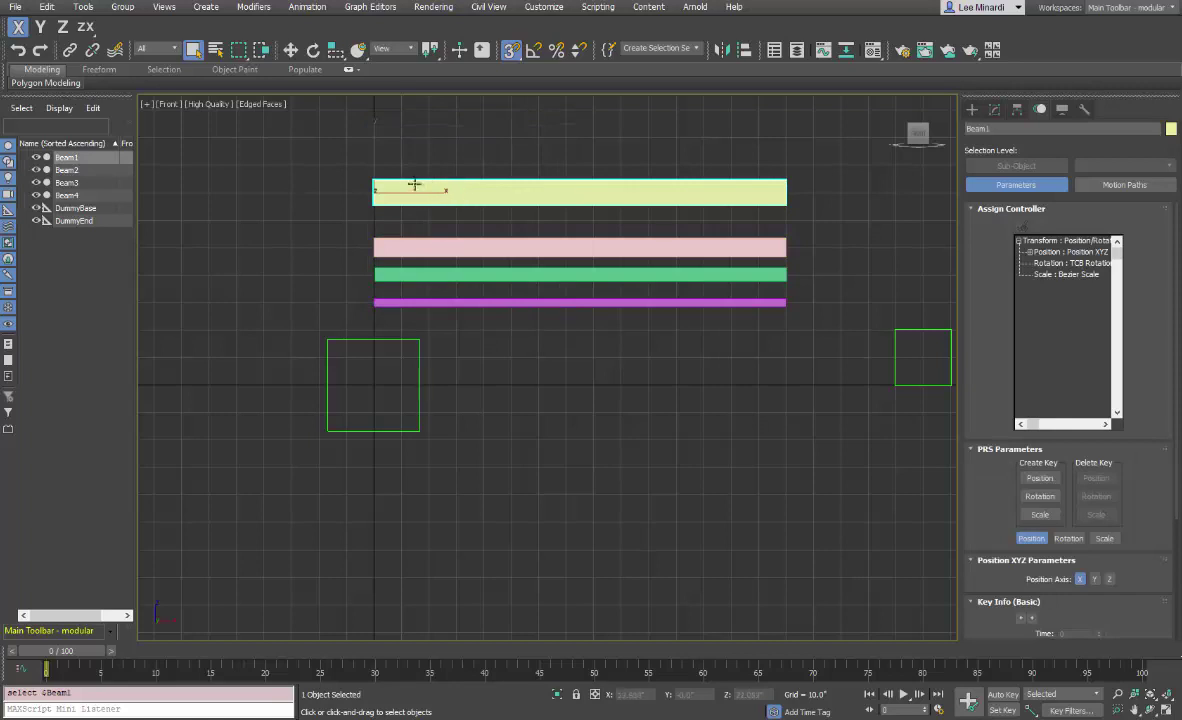
left_click(290, 50)
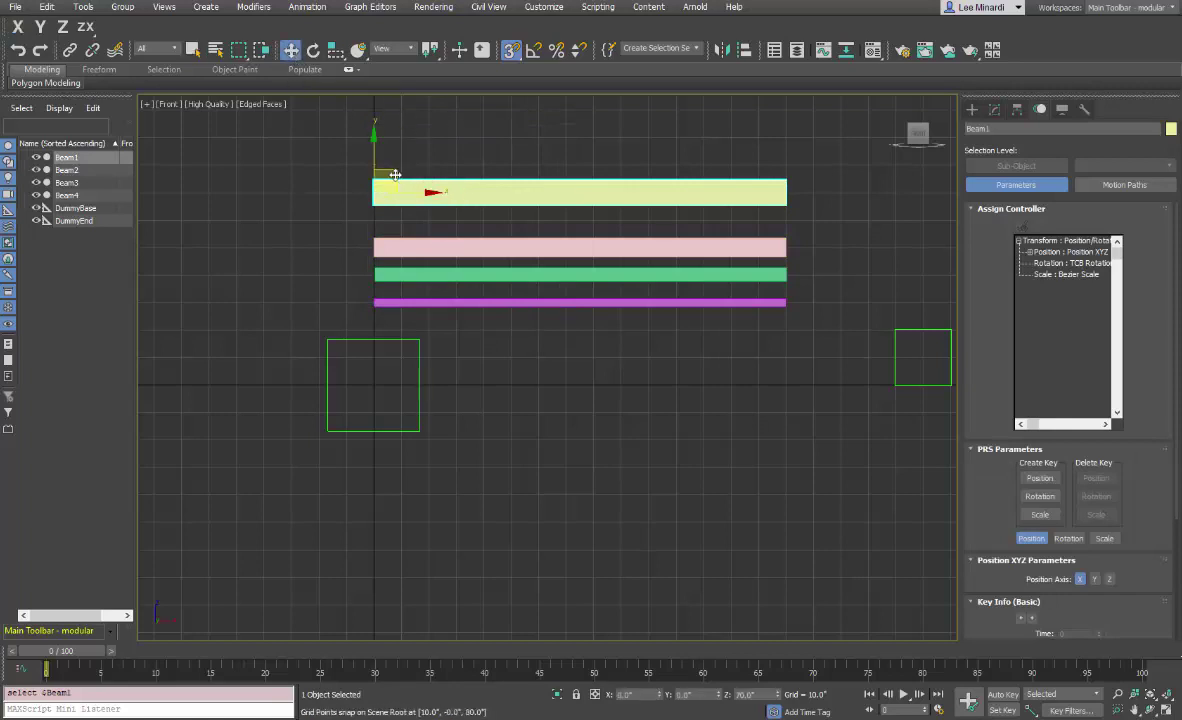
left_click_drag(373, 191, 377, 380)
- Move Beam2 to X 10, Z 0, snapping it to the grid so it protrudes from Beam1
left_click(424, 244)
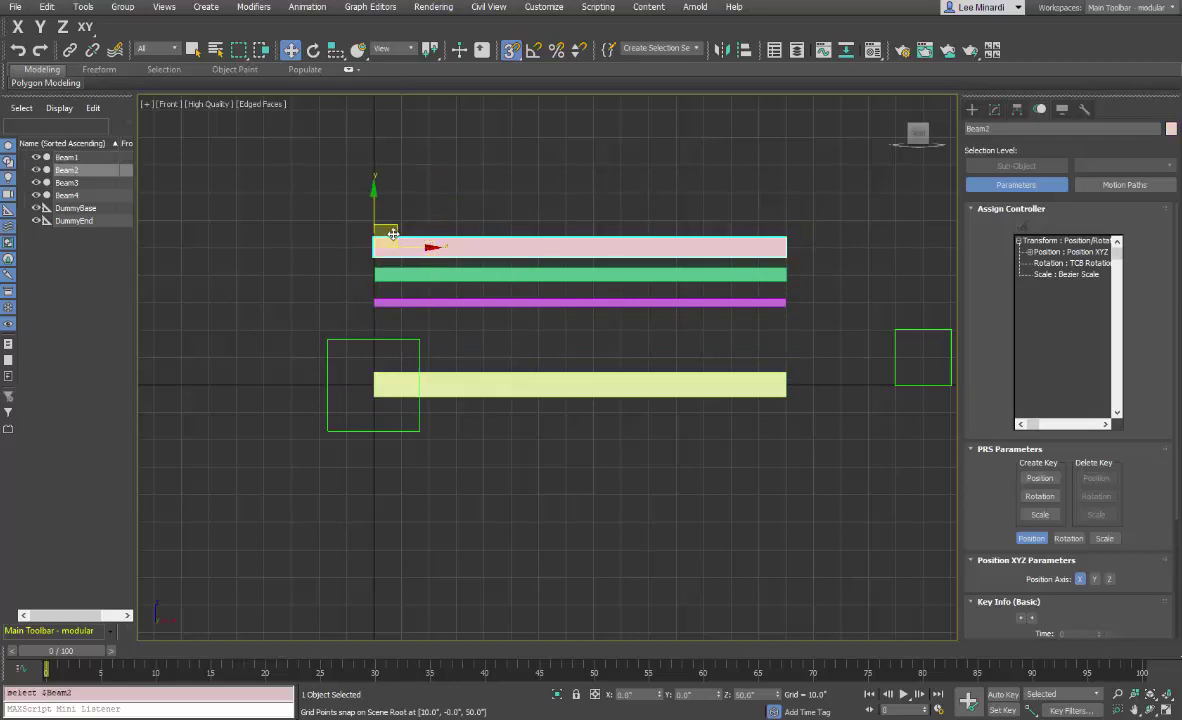
left_click(401, 232)
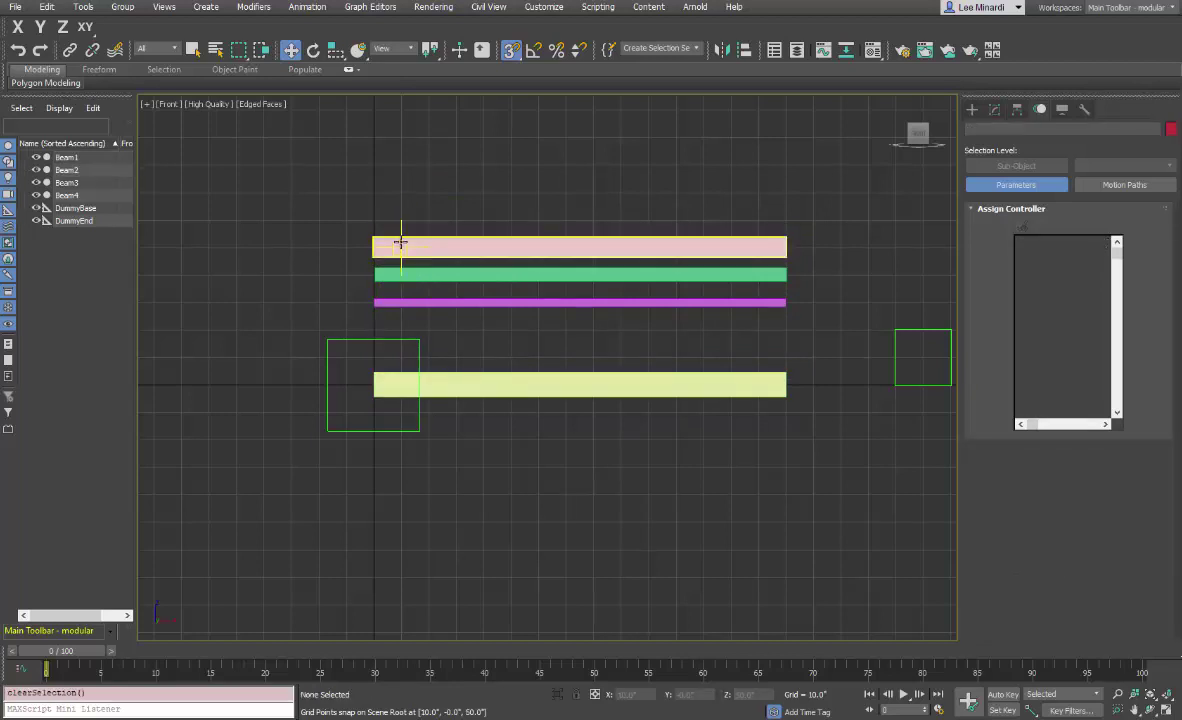
left_click(391, 238)
left_click_drag(393, 231, 407, 374)
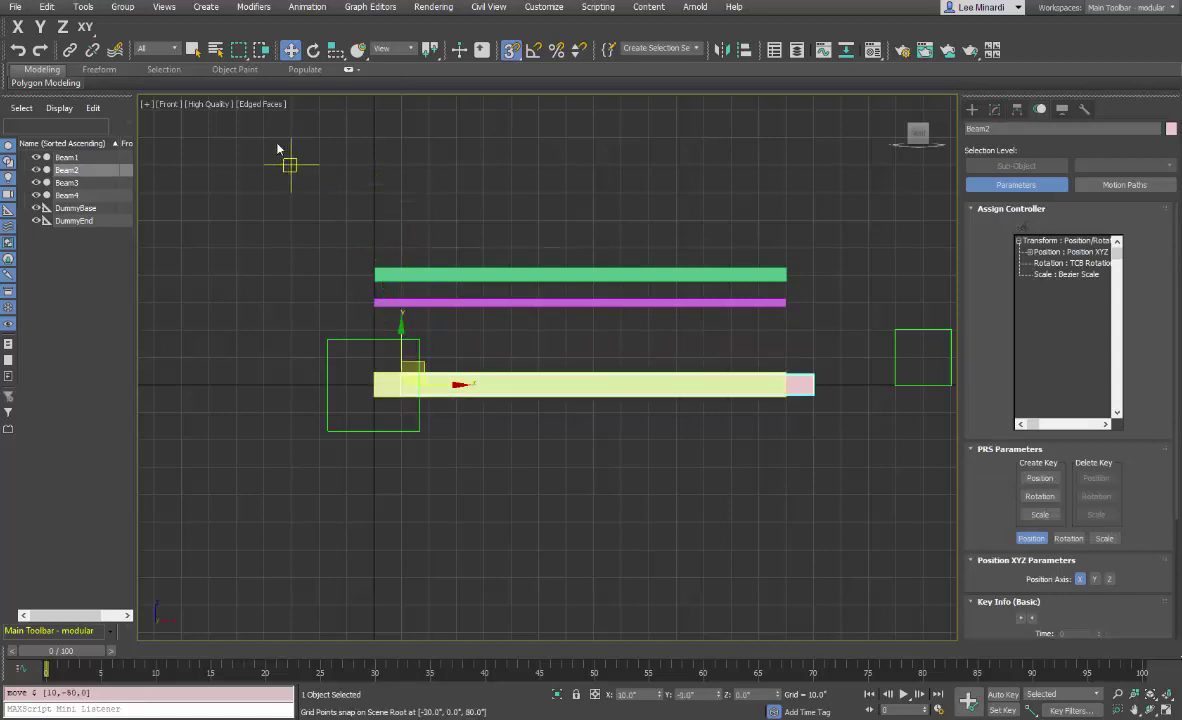
- Display the viewport in wireframe and move Beam3 to X 20, Z 0 inside the nested beams
left_click(262, 104)
left_click(299, 230)
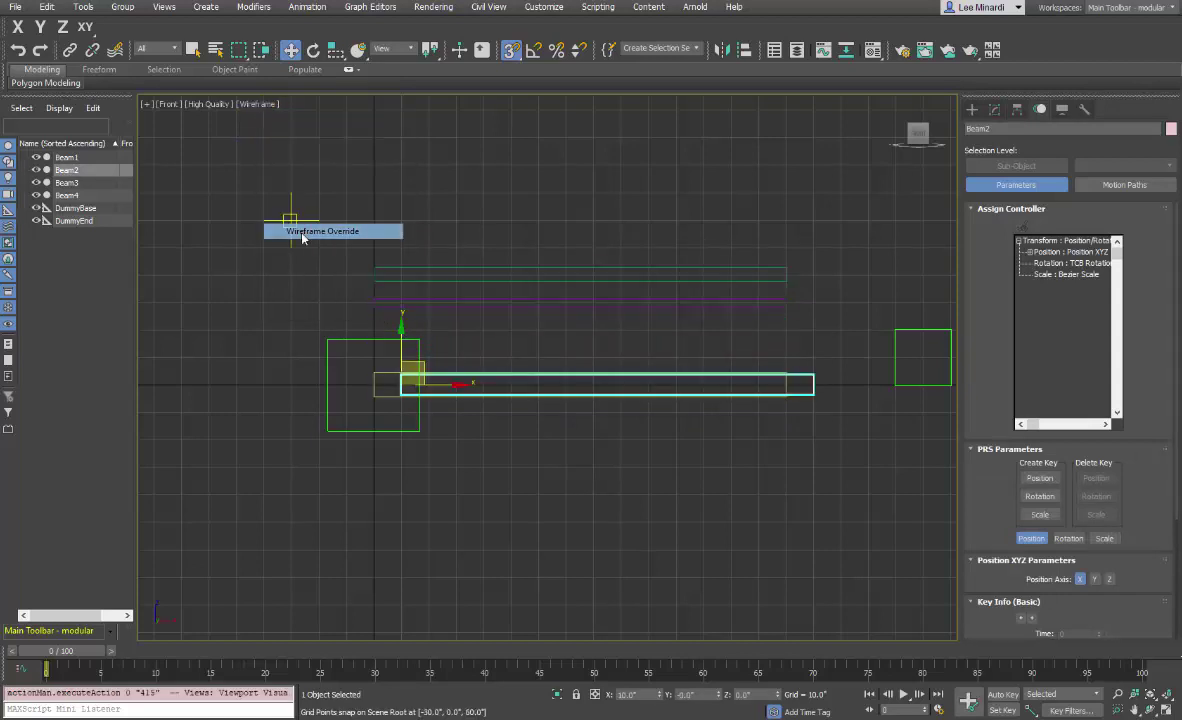
left_click(455, 273)
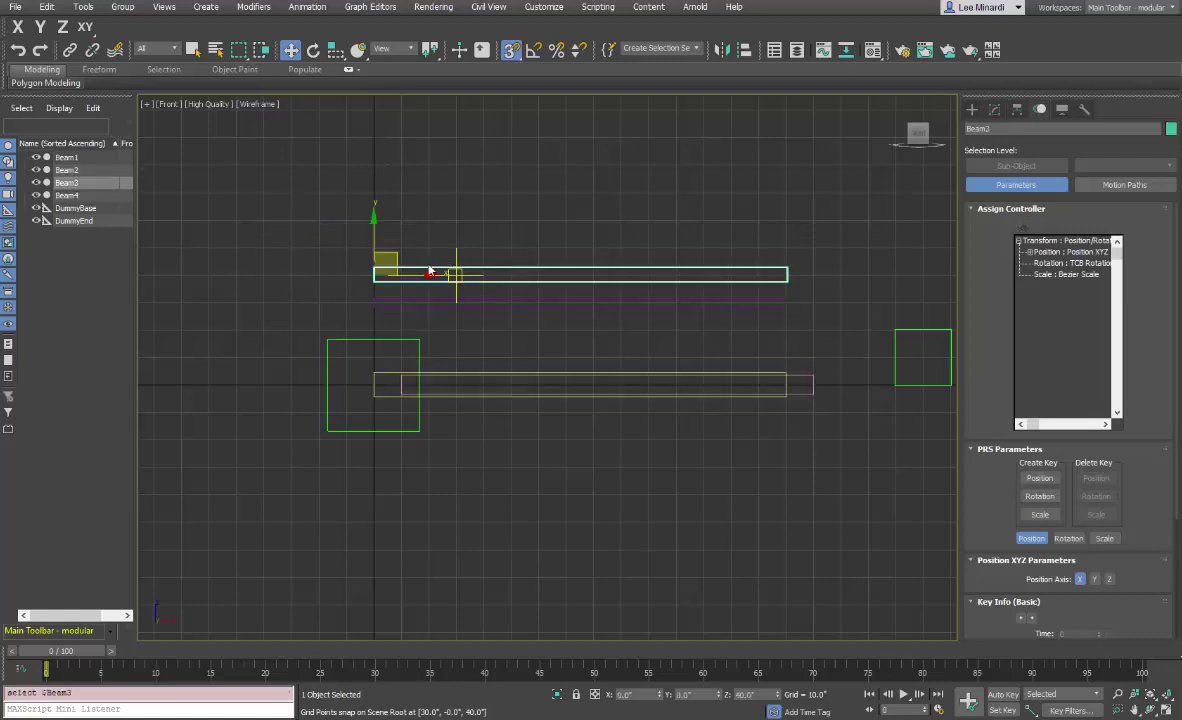
left_click_drag(391, 256, 433, 377)
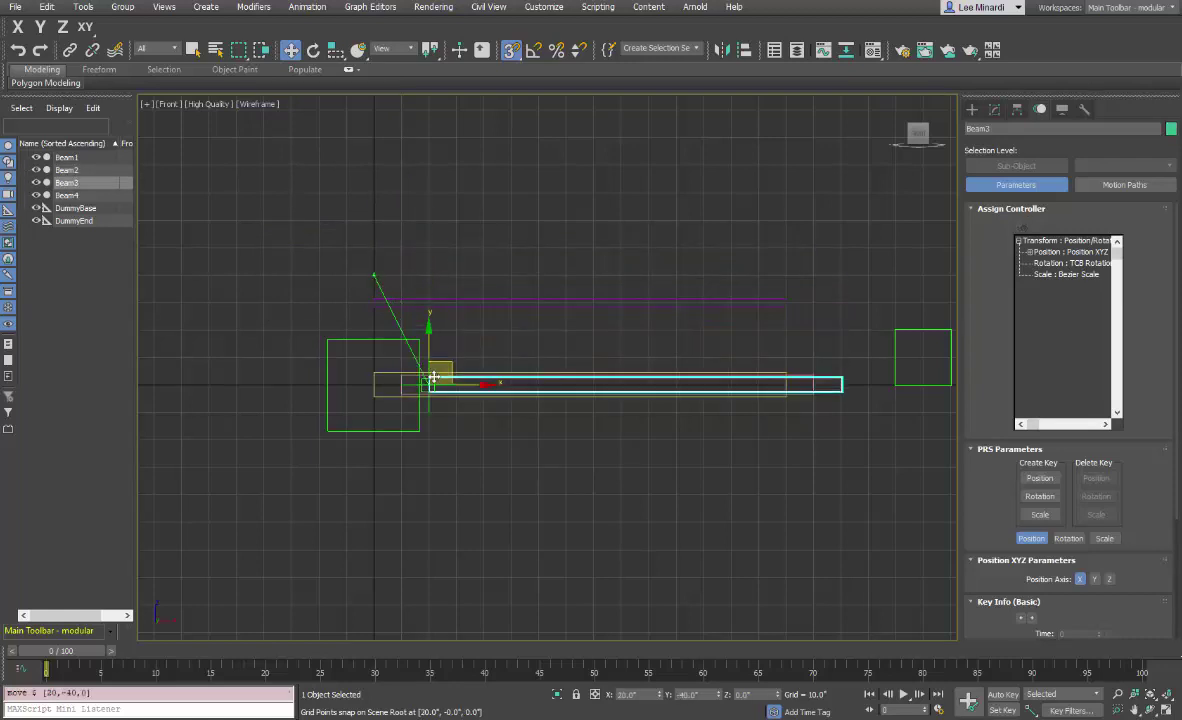
- Move Beam4 to X 30, Z 0 so it is nested one grid step beyond Beam3
left_click(395, 299)
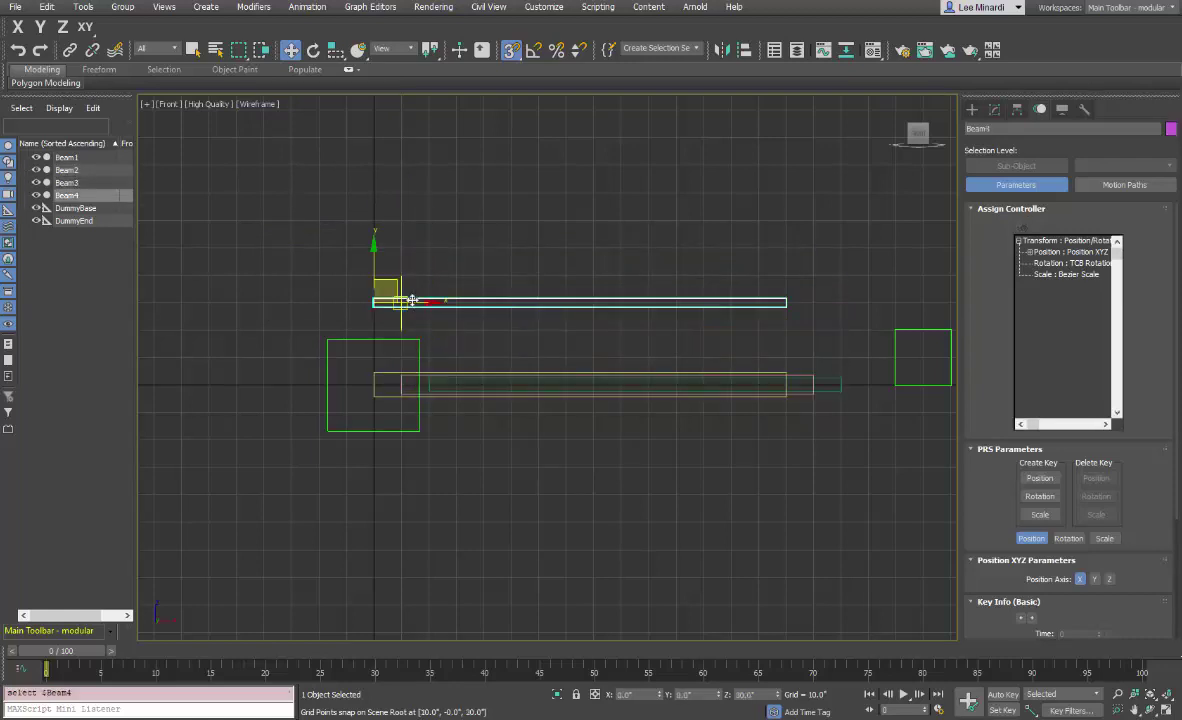
left_click(393, 293)
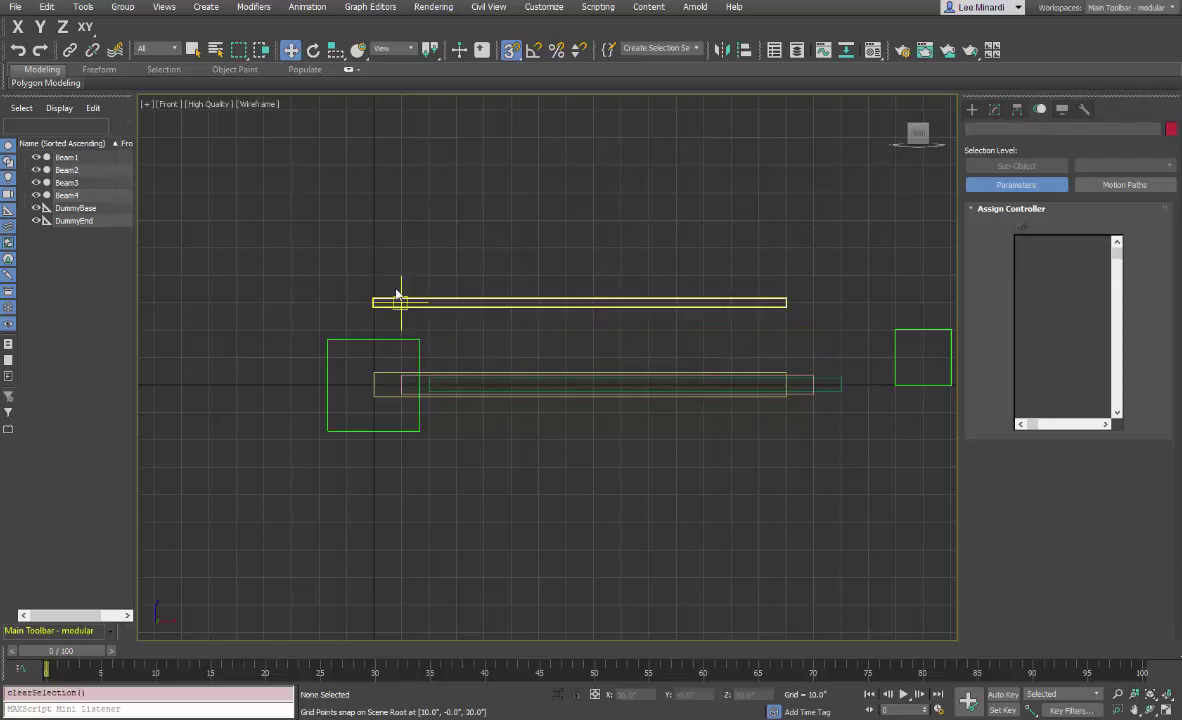
left_click_drag(390, 295, 458, 374)
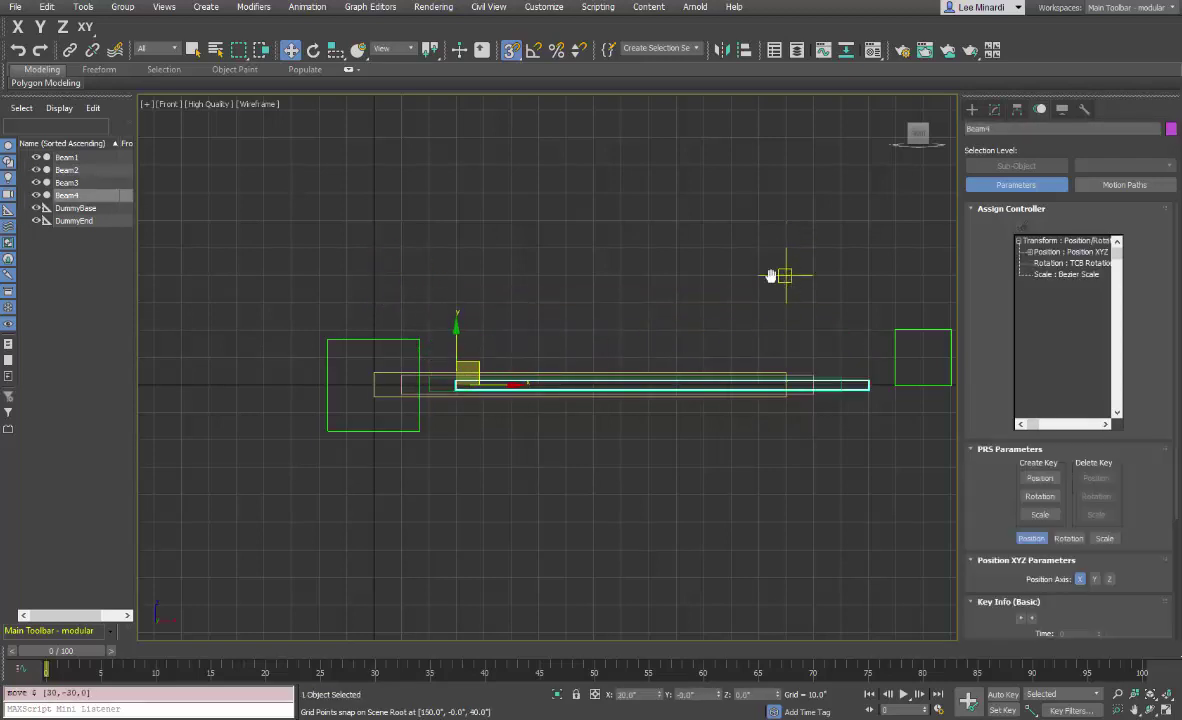
- Move DummyEnd to X 180, Z 0, centred on the outer tip of Beam4
middle_click_drag(778, 272, 683, 206)
left_click(818, 261)
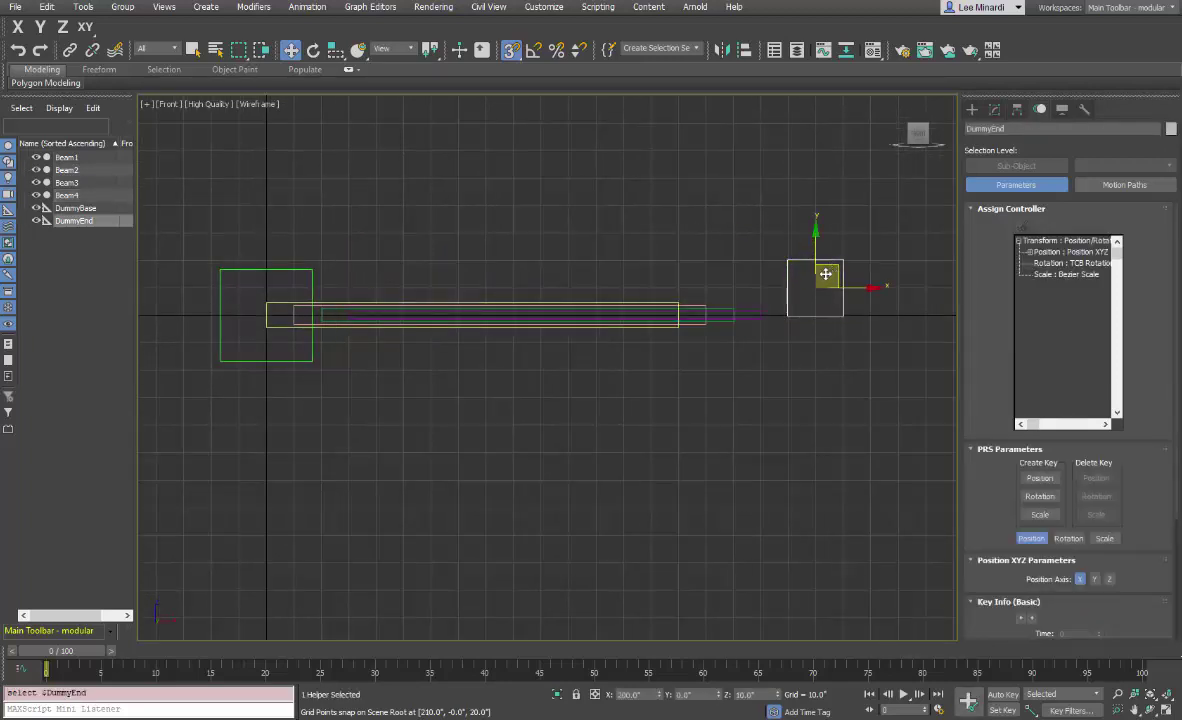
left_click_drag(825, 273, 770, 300)
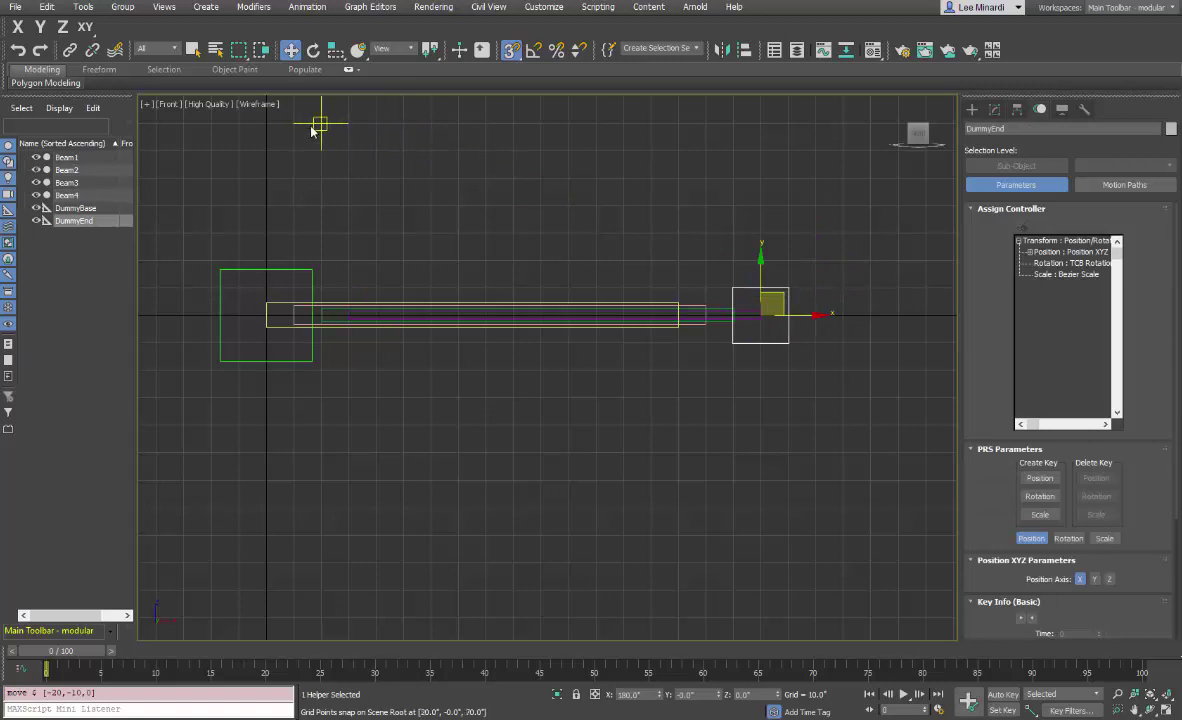
- Restore default shading in the viewport and turn snapping off
left_click(262, 104)
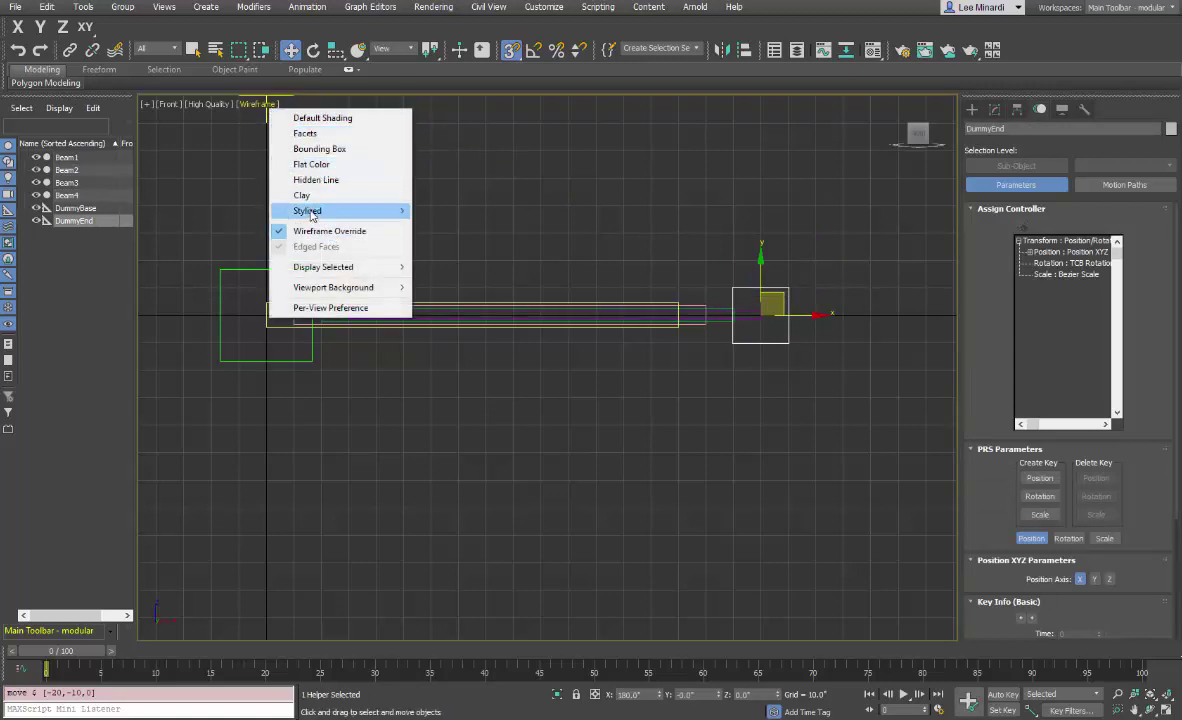
left_click(295, 118)
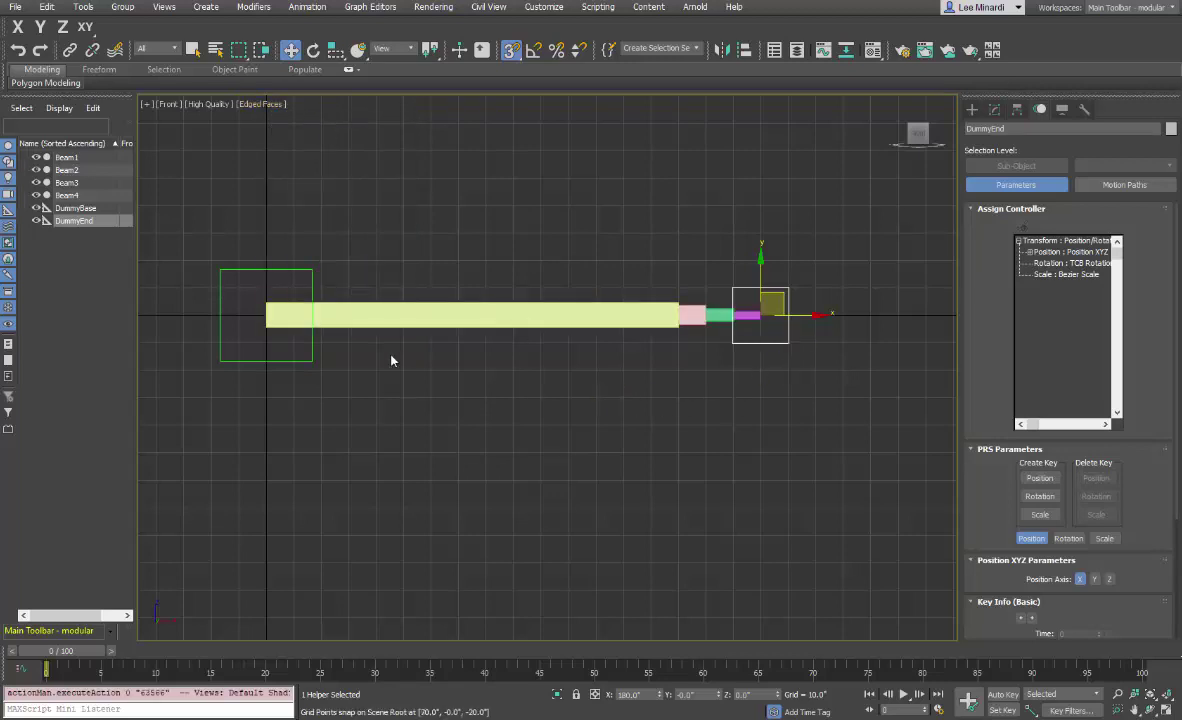
left_click(511, 52)
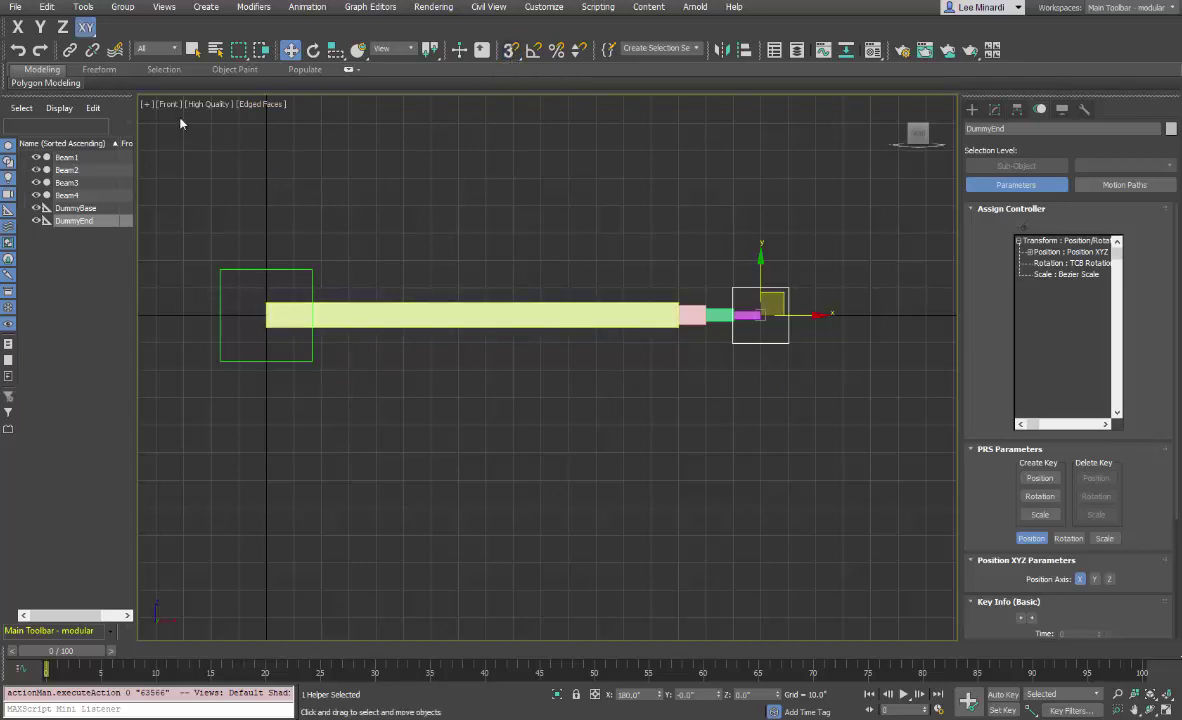
- Link Beam1 and Beam2 to DummyBase as their parent
left_click(69, 50)
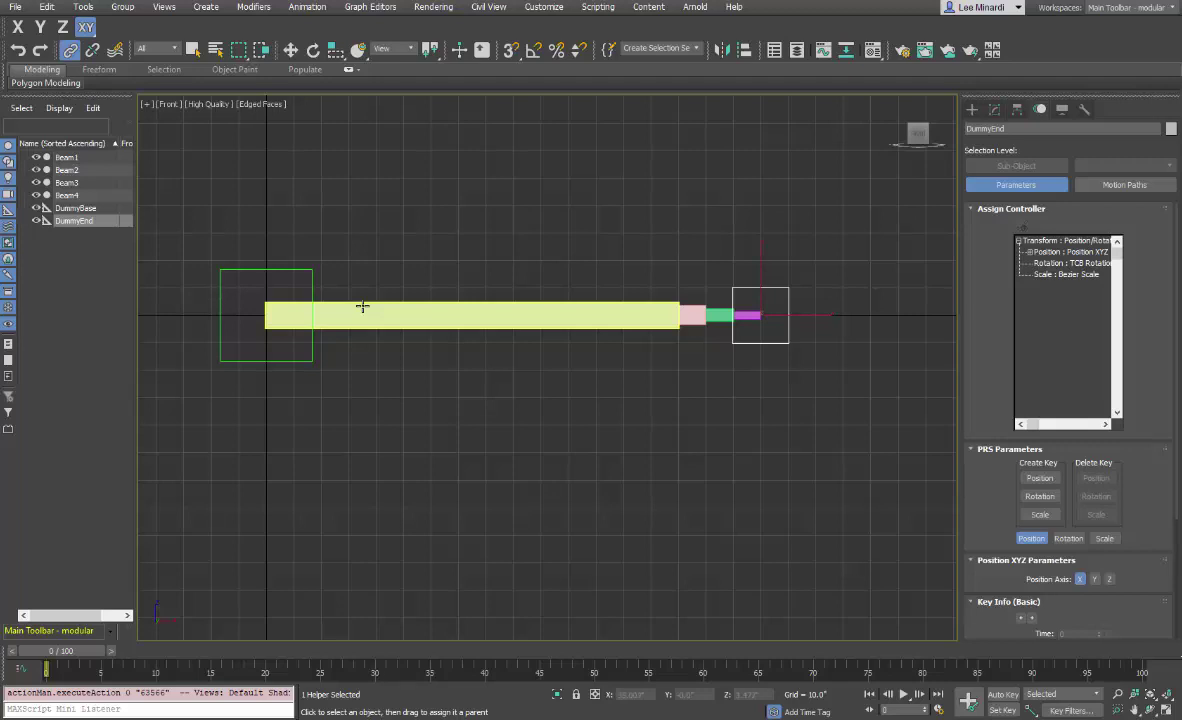
left_click_drag(362, 306, 335, 282)
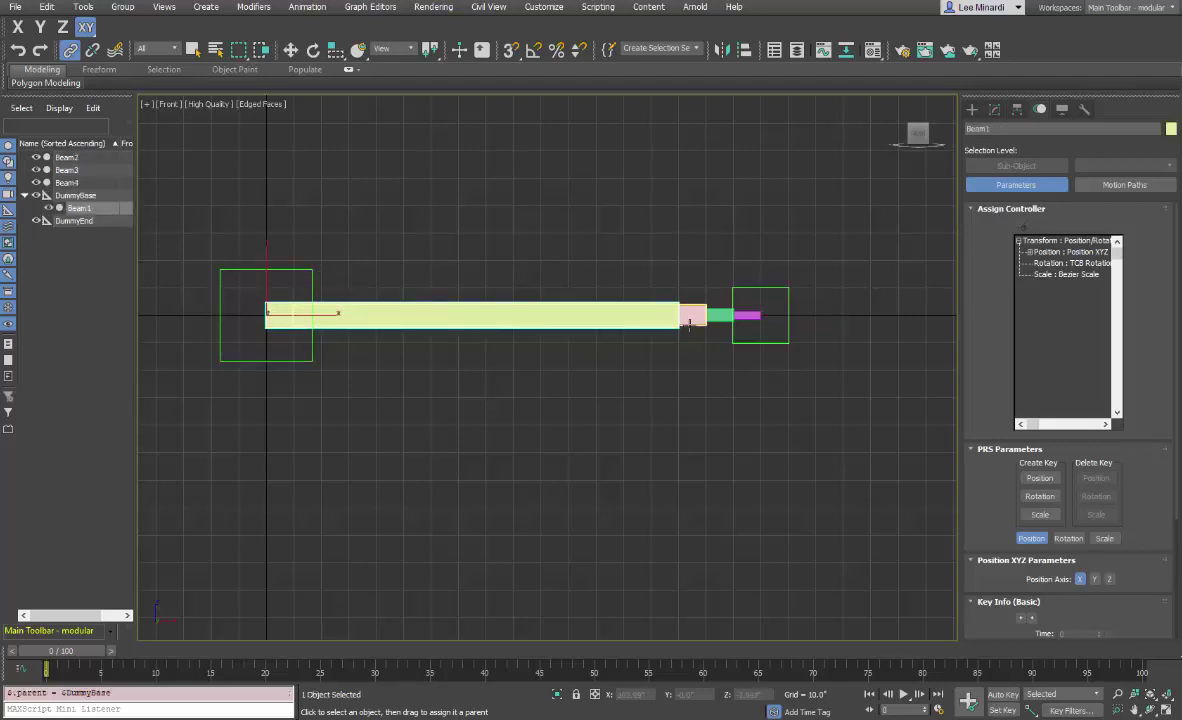
left_click_drag(689, 323, 600, 268)
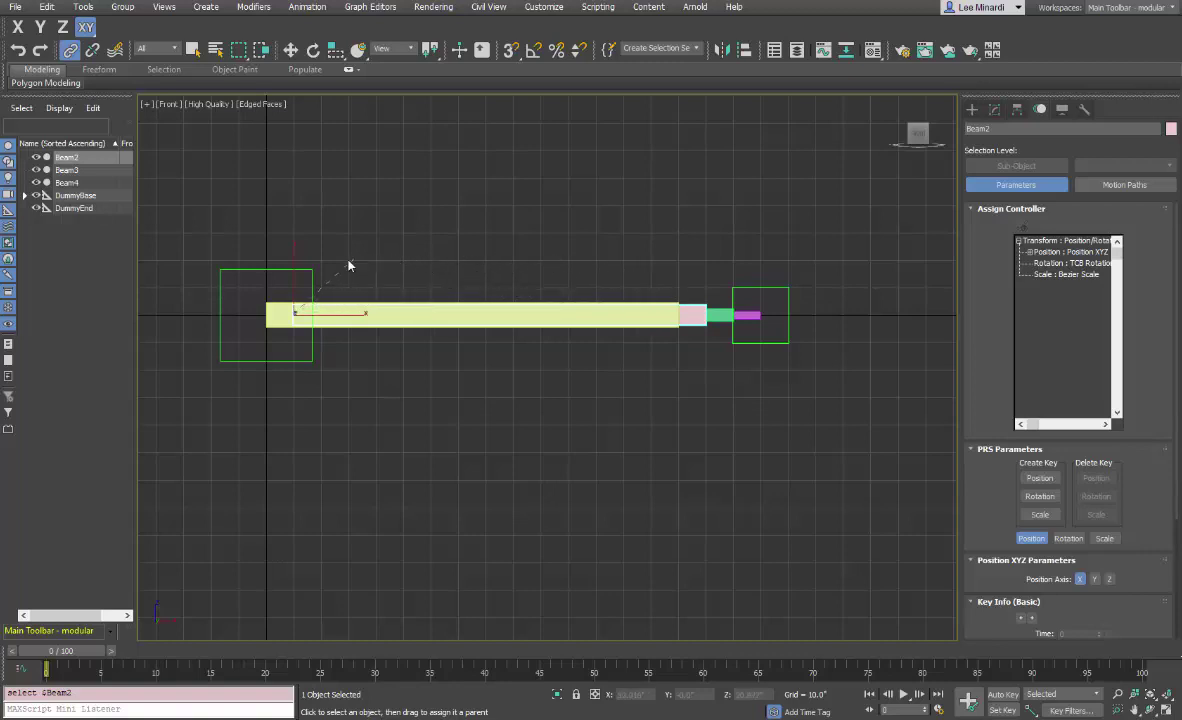
left_click_drag(320, 277, 315, 281)
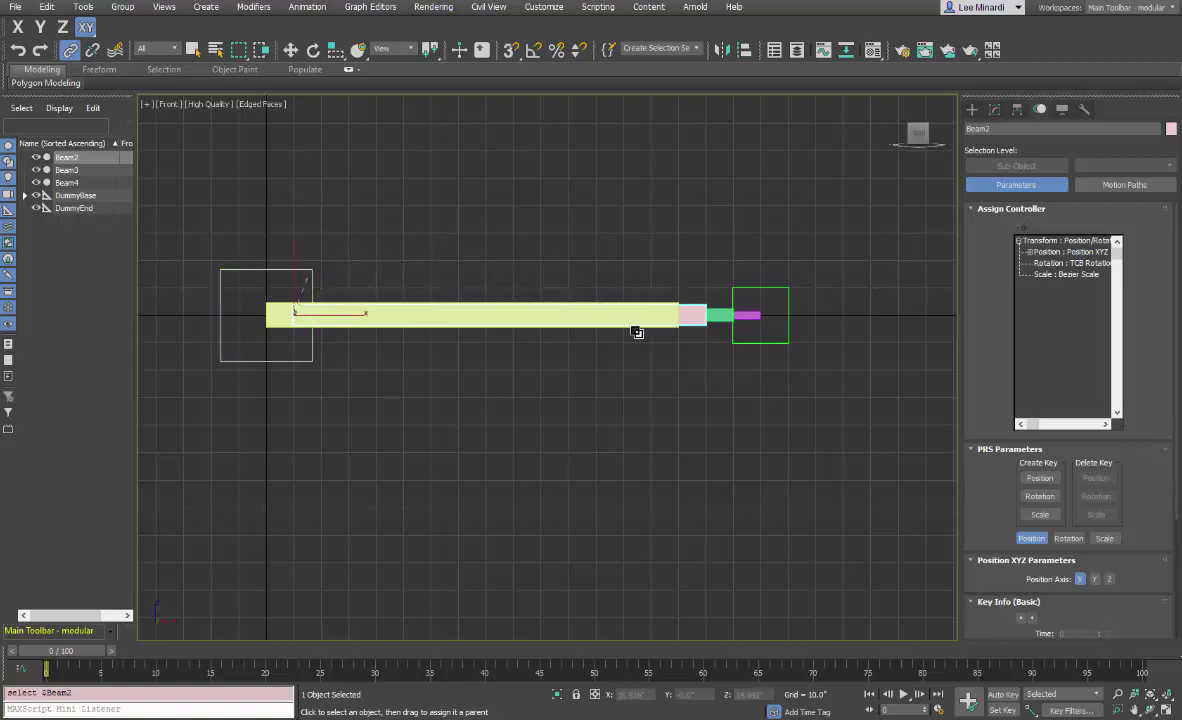
- Try to link Beam3 to DummyBase as its parent
left_click(726, 318)
left_click_drag(726, 318, 474, 236)
left_click_drag(342, 267, 314, 277)
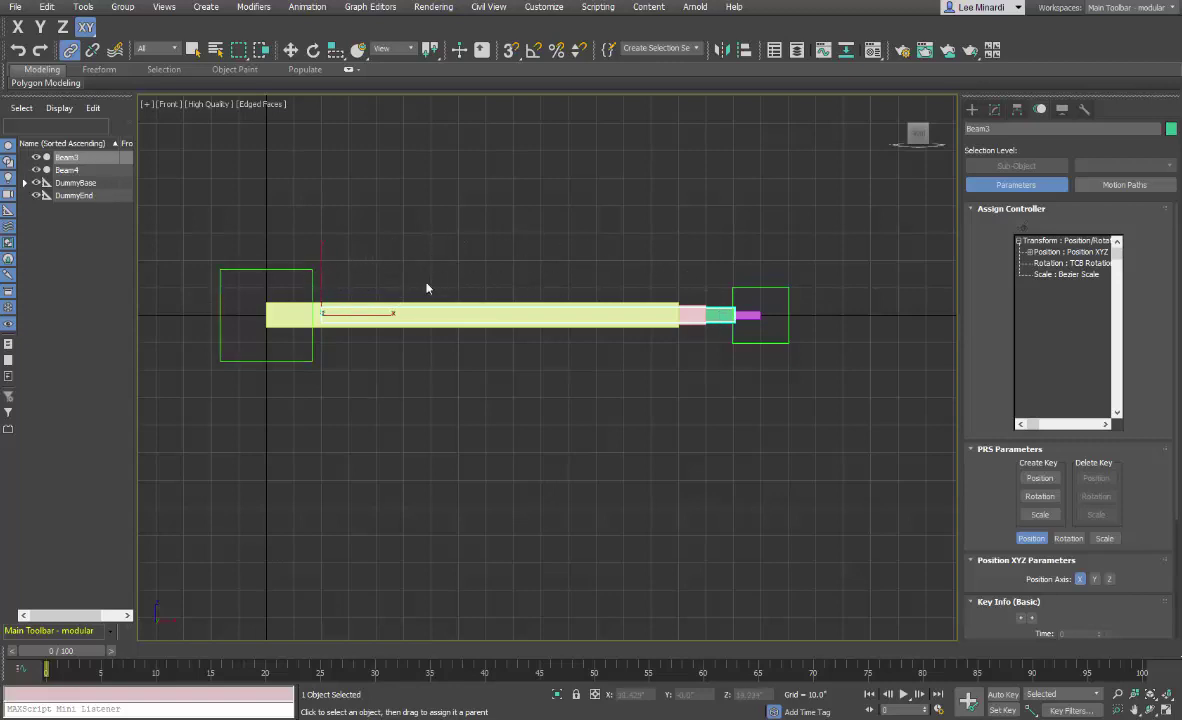
- Link Beam4 and DummyEnd to DummyBase as their parent
left_click(755, 317)
left_click_drag(755, 317, 395, 242)
mouse_move(326, 270)
left_mouse_down()
mouse_move(306, 277)
mouse_move(318, 283)
left_mouse_up()
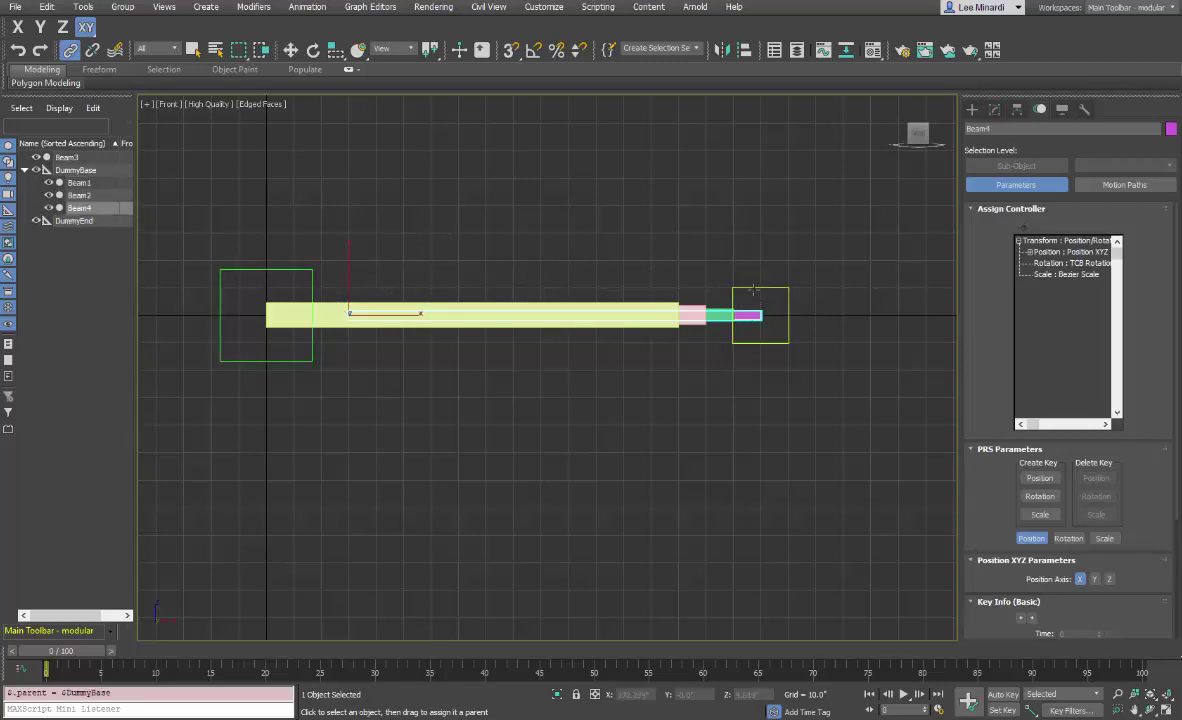
left_click_drag(753, 290, 646, 244)
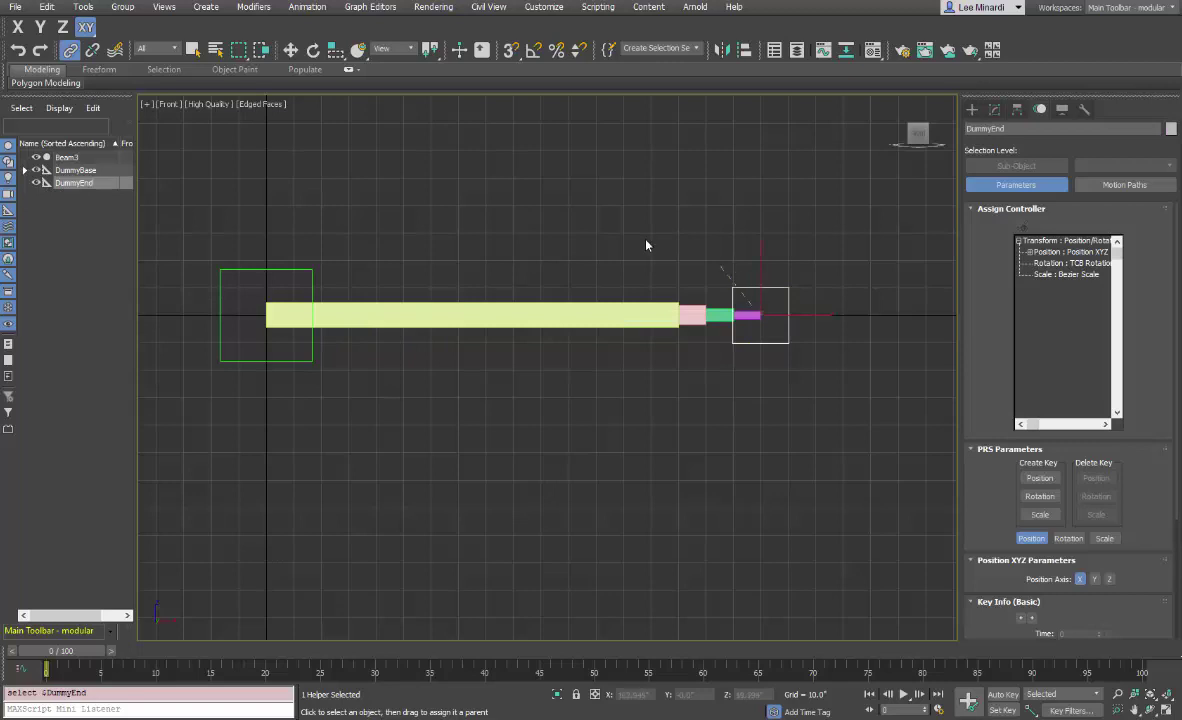
left_click_drag(320, 270, 316, 274)
- Rotate DummyBase to test whether all linked objects follow, and undo the rotation
left_click(313, 49)
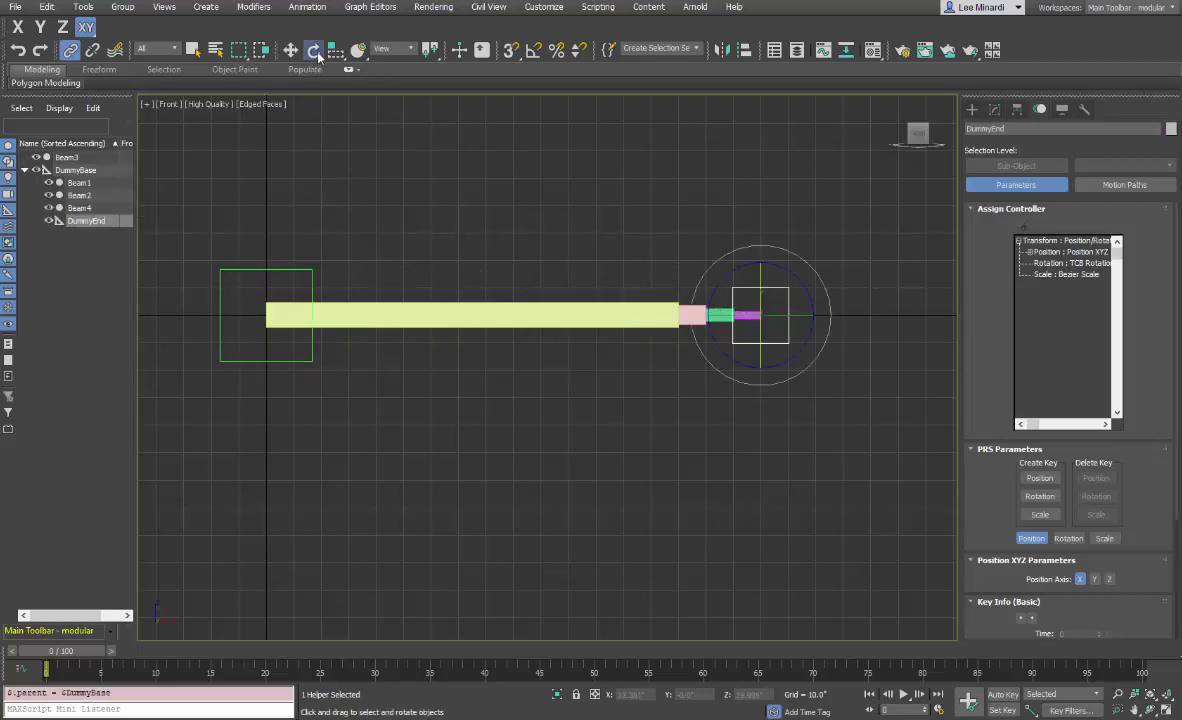
left_click(313, 271)
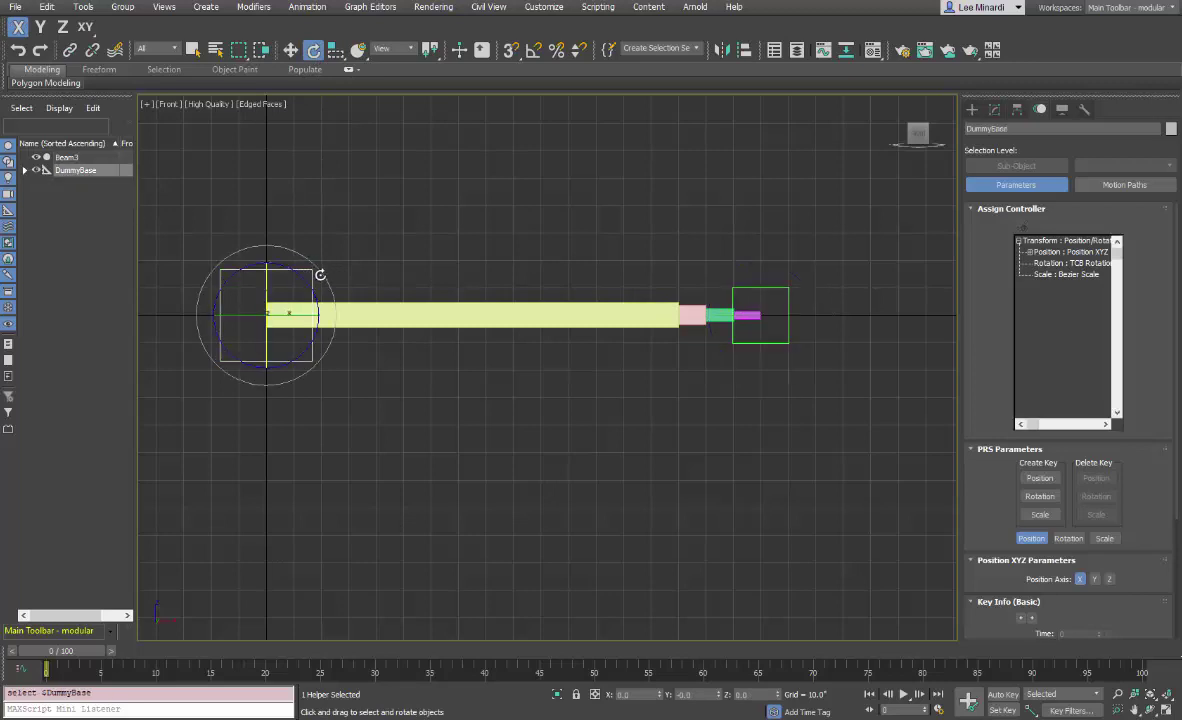
left_click_drag(320, 274, 316, 258)
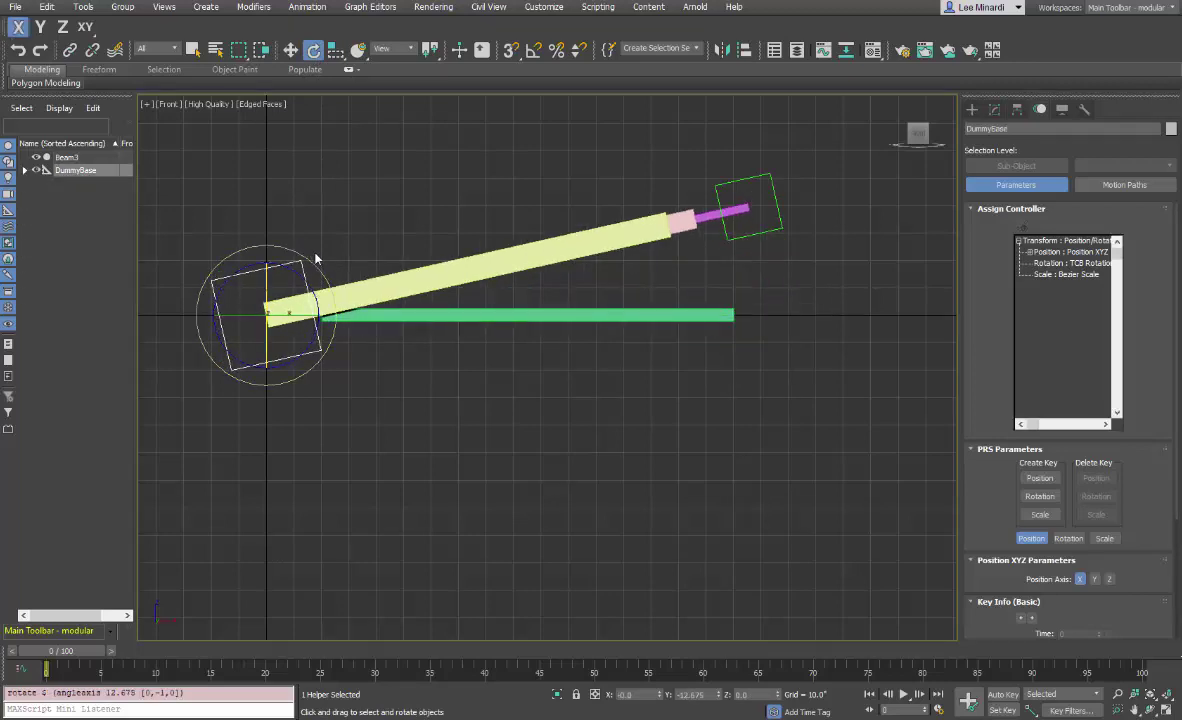
key("ctrl+z")
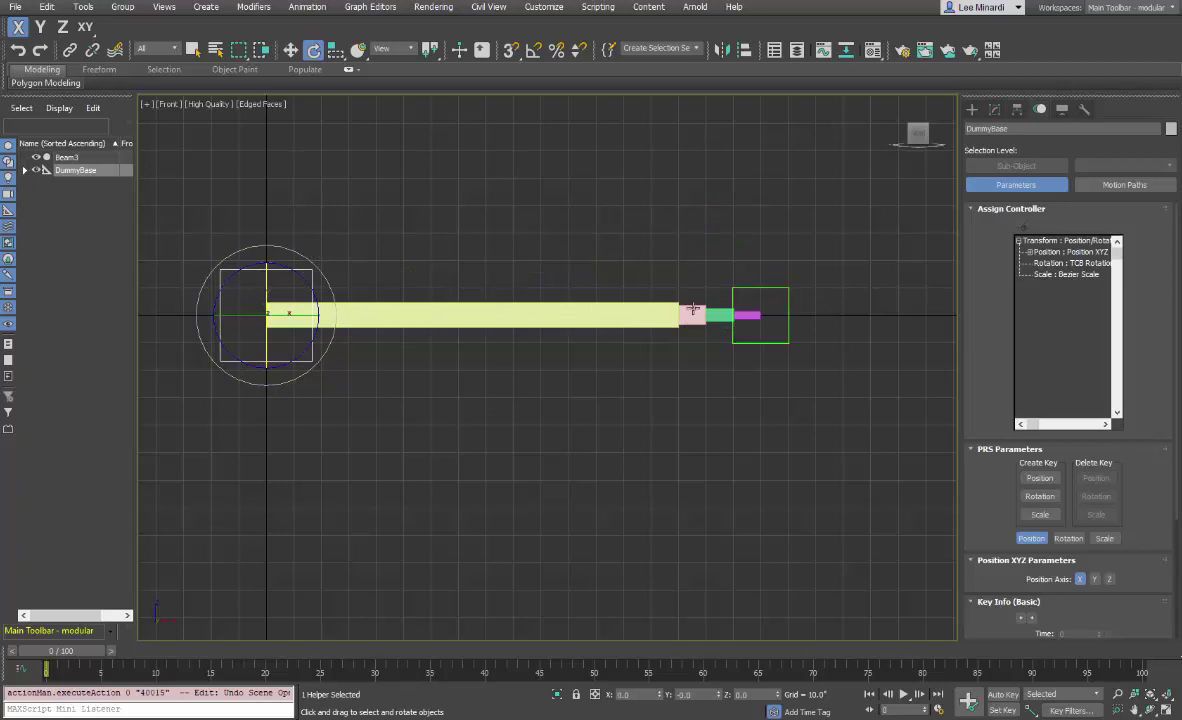
- Link the green Beam3 to DummyBase as its parent
left_click(69, 50)
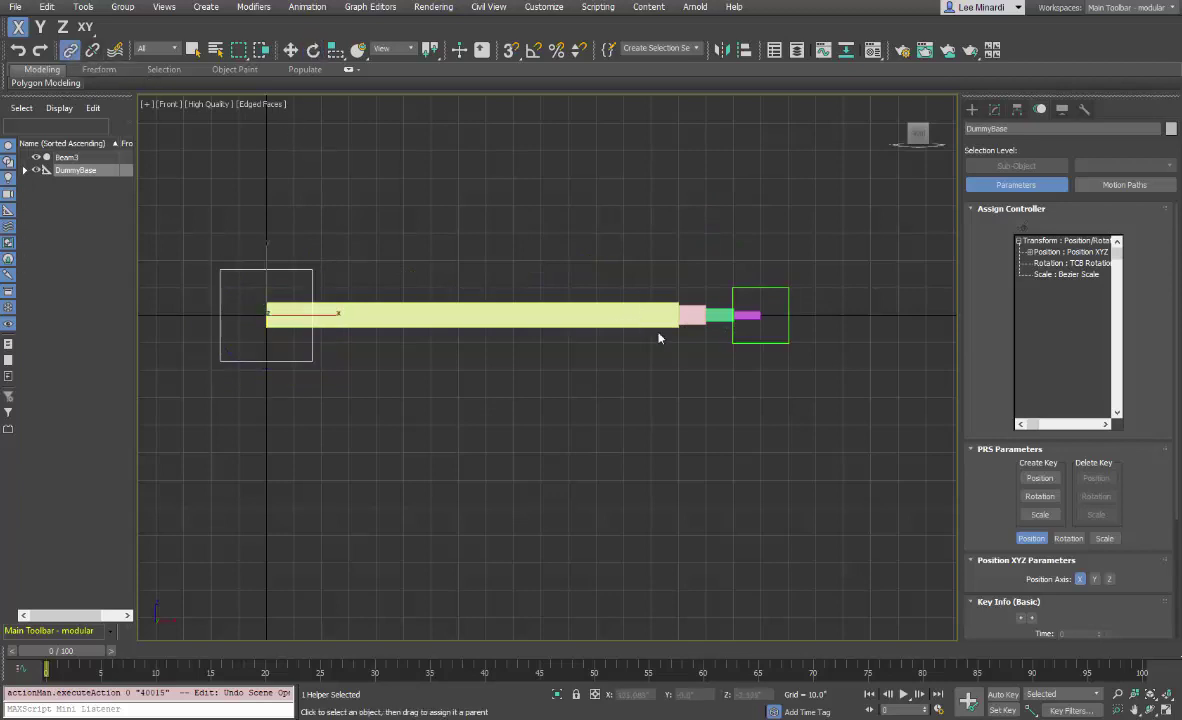
left_click_drag(714, 318, 378, 244)
left_click_drag(314, 264, 310, 272)
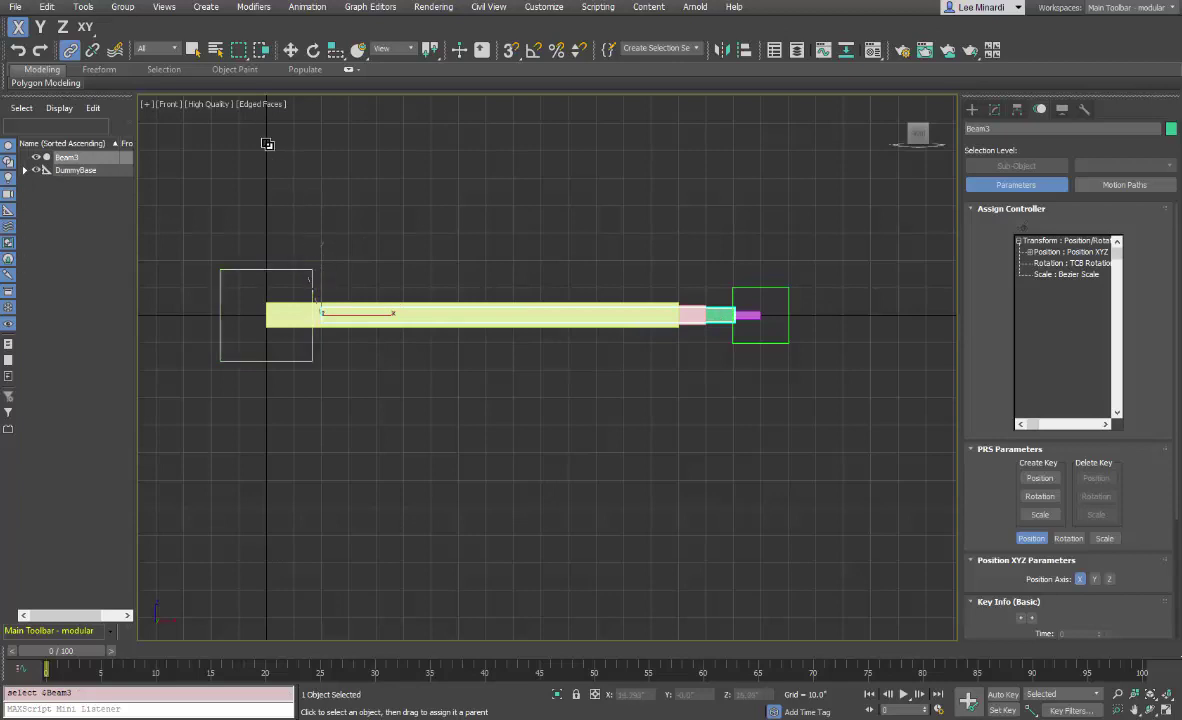
- Test the completed hierarchy by rotating DummyBase slightly, and undo that rotation
left_click(313, 50)
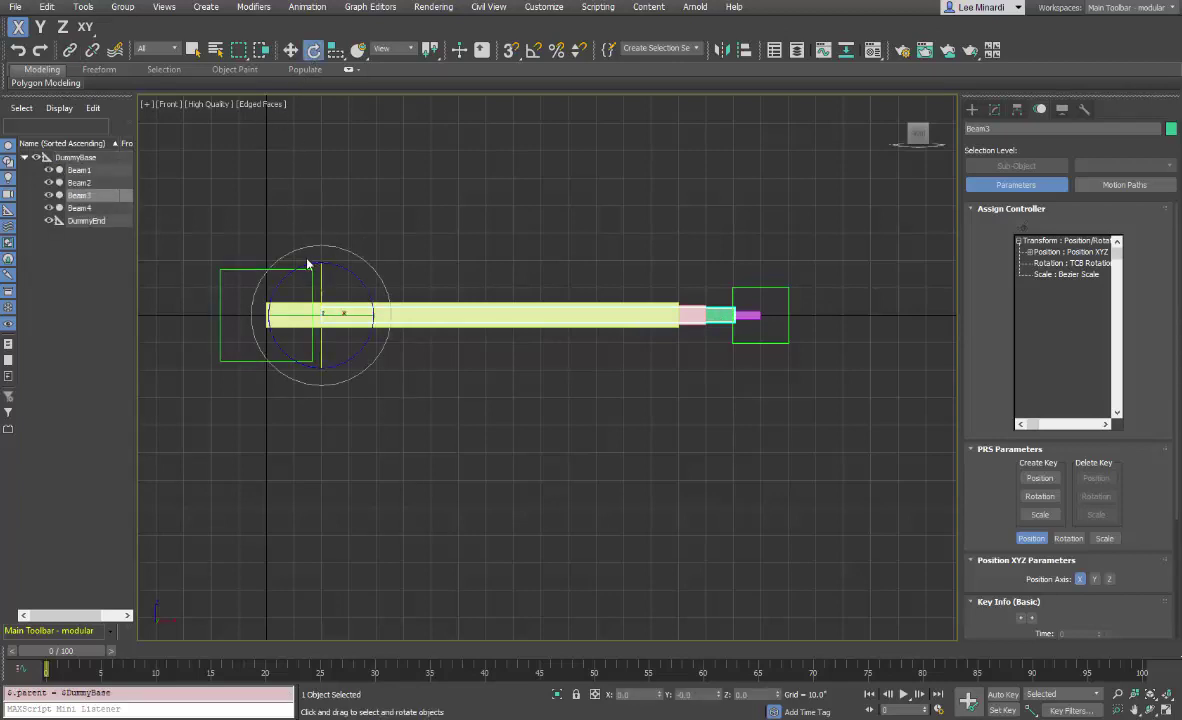
left_click(255, 266)
mouse_move(265, 247)
left_mouse_down()
mouse_move(232, 245)
mouse_move(265, 244)
left_mouse_up()
key("ctrl+z")
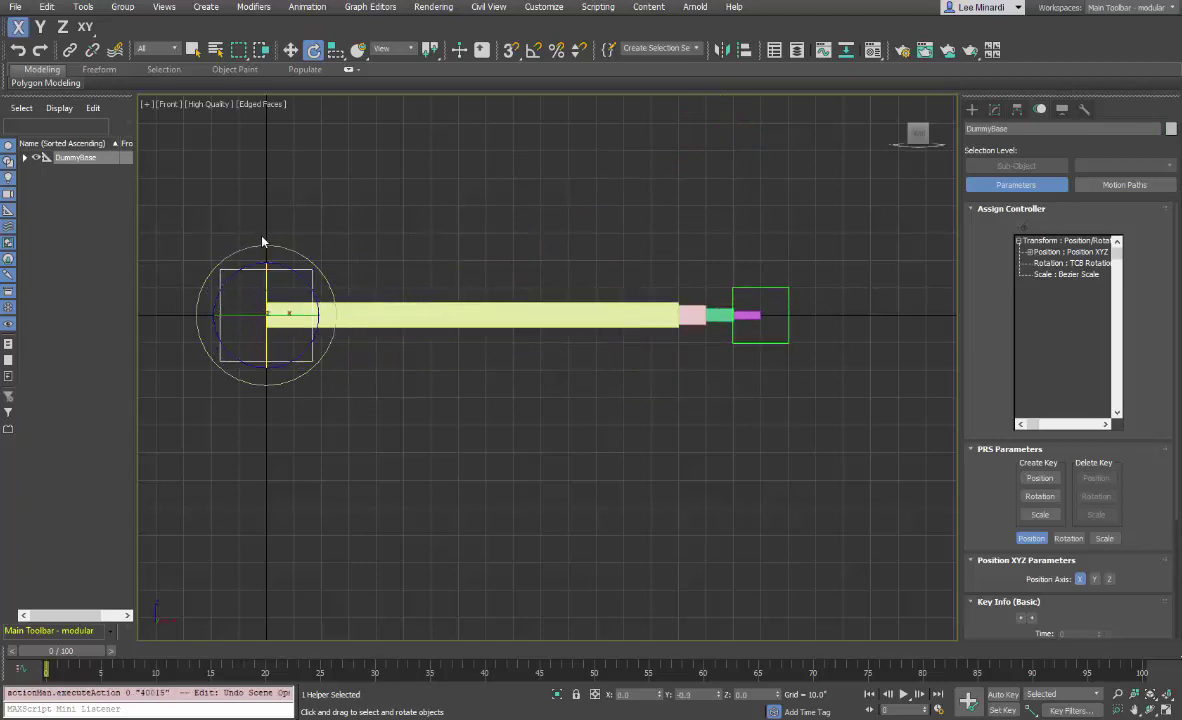
- Expand DummyBase's hierarchy, test-move DummyEnd along X on its own, and undo that move
left_click(24, 158)
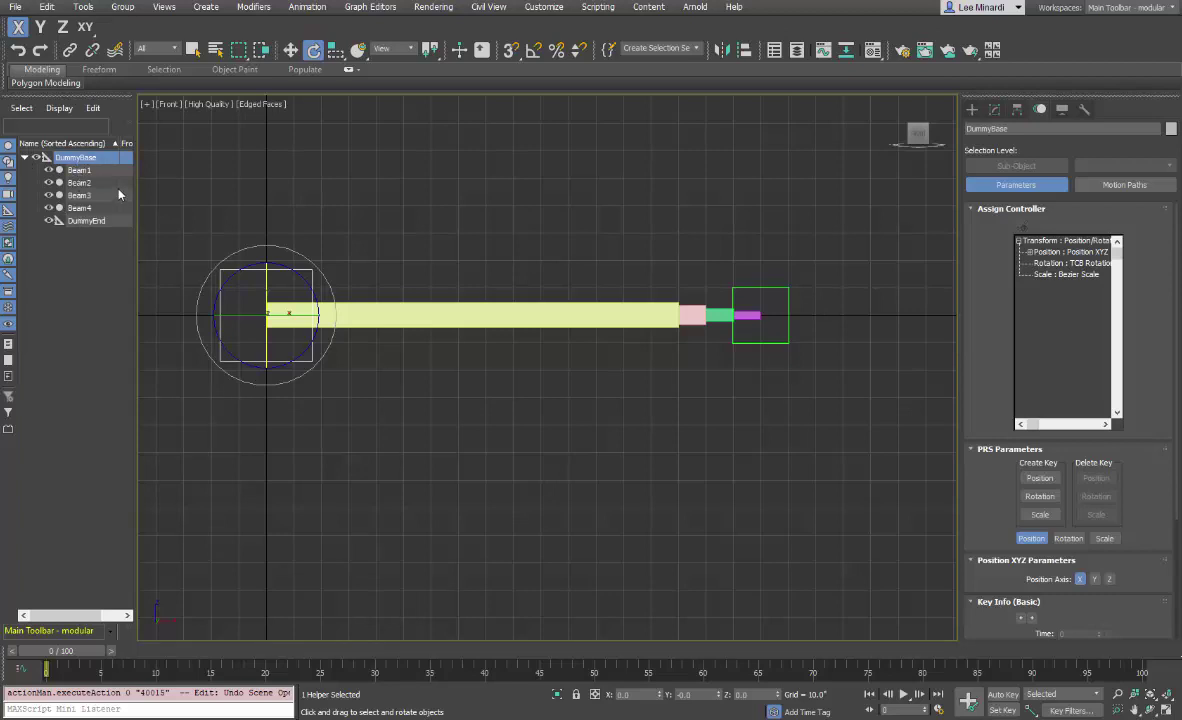
middle_click_drag(666, 394, 488, 369)
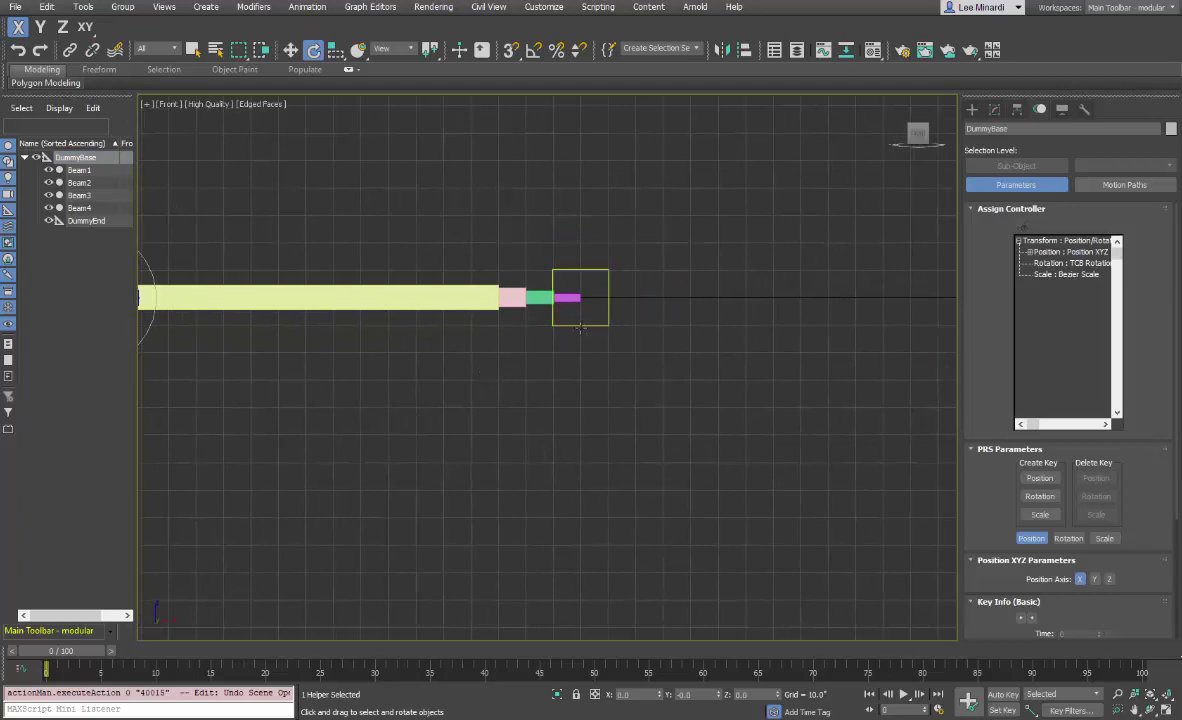
left_click(607, 312)
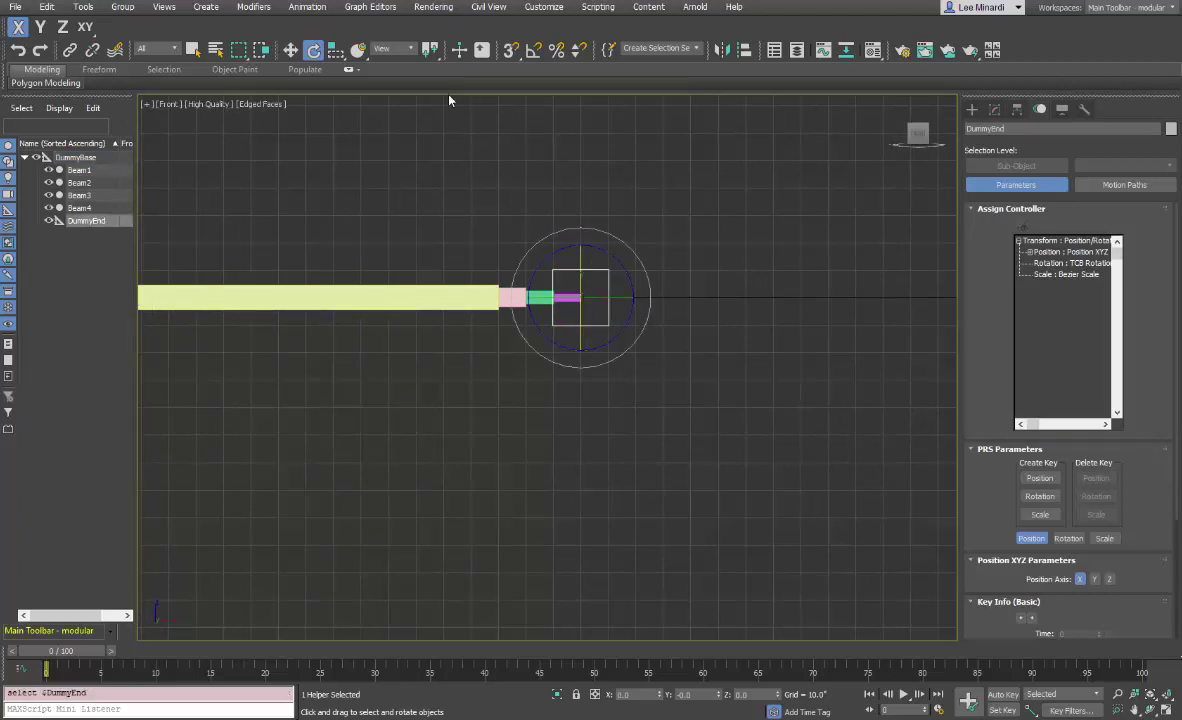
left_click(290, 50)
left_click_drag(641, 297, 744, 301)
key("ctrl+z")
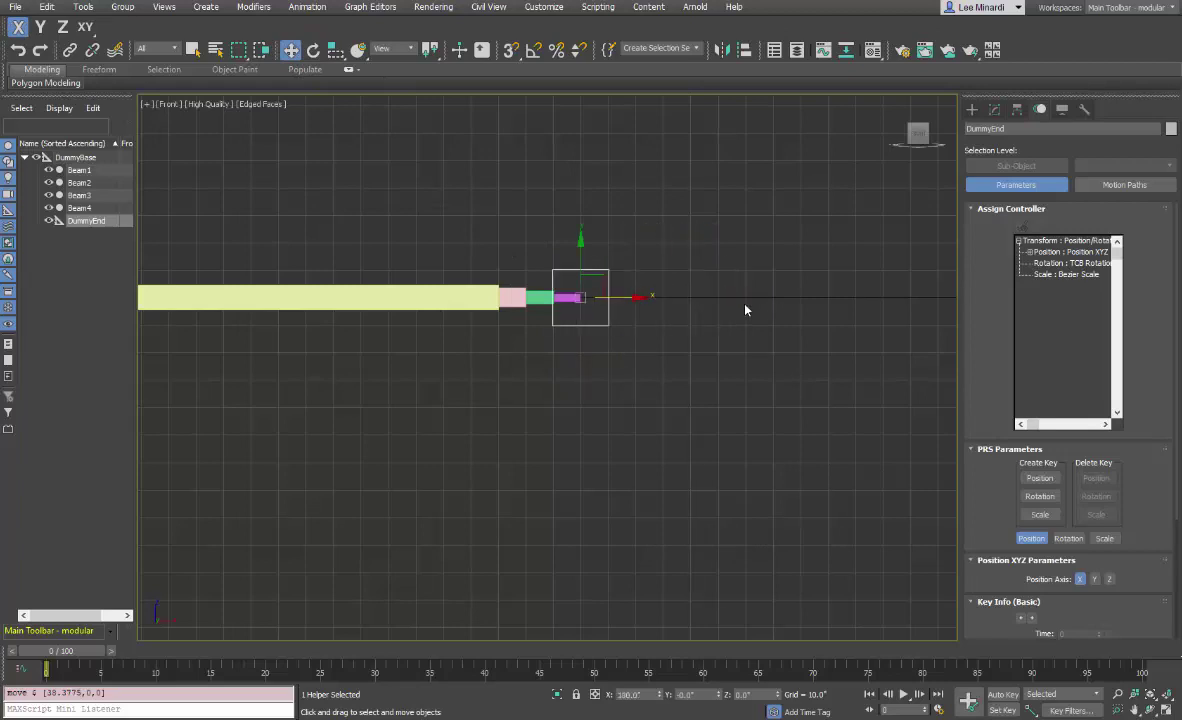
- Assign a Float Expression controller to Beam4's X Position and keep its expression window clear of the beams
left_click(566, 298)
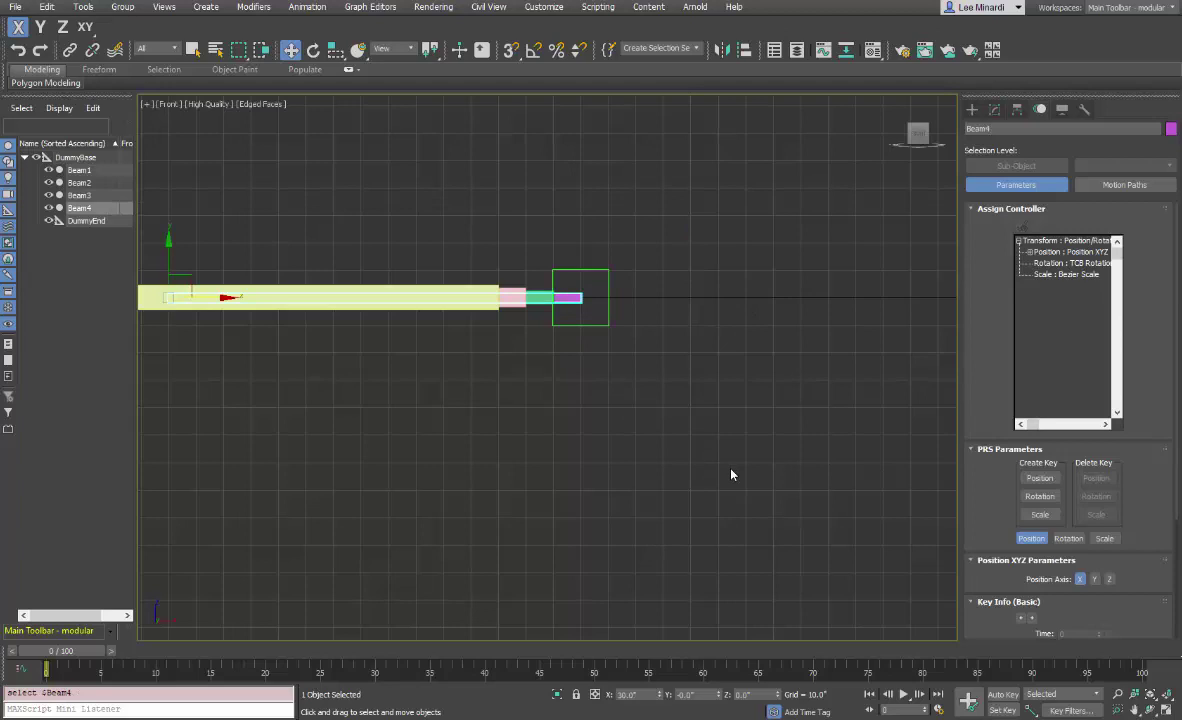
left_click(1030, 253)
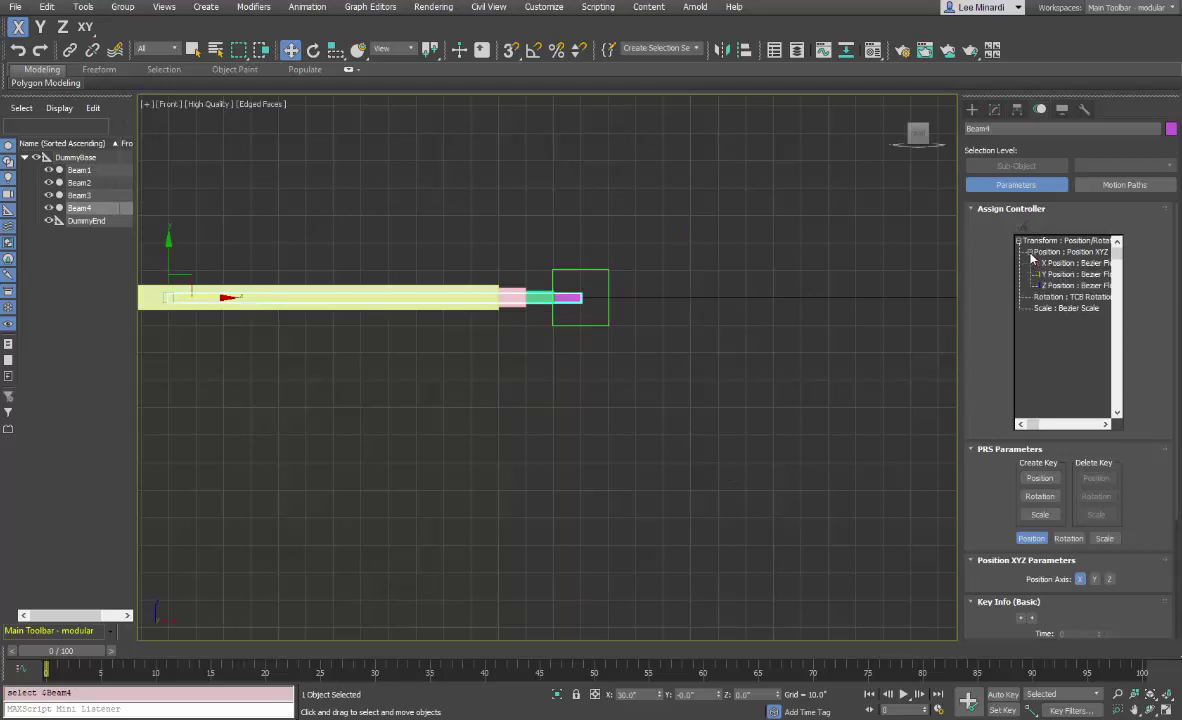
left_click(1057, 265)
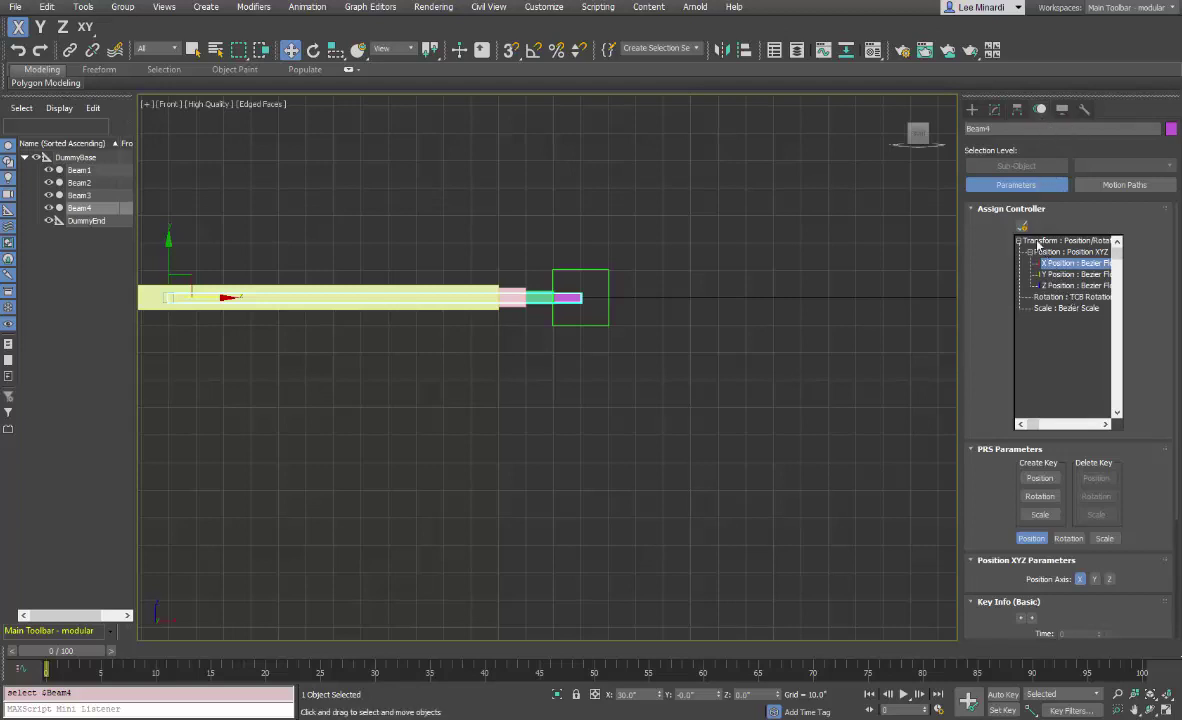
left_click(1022, 227)
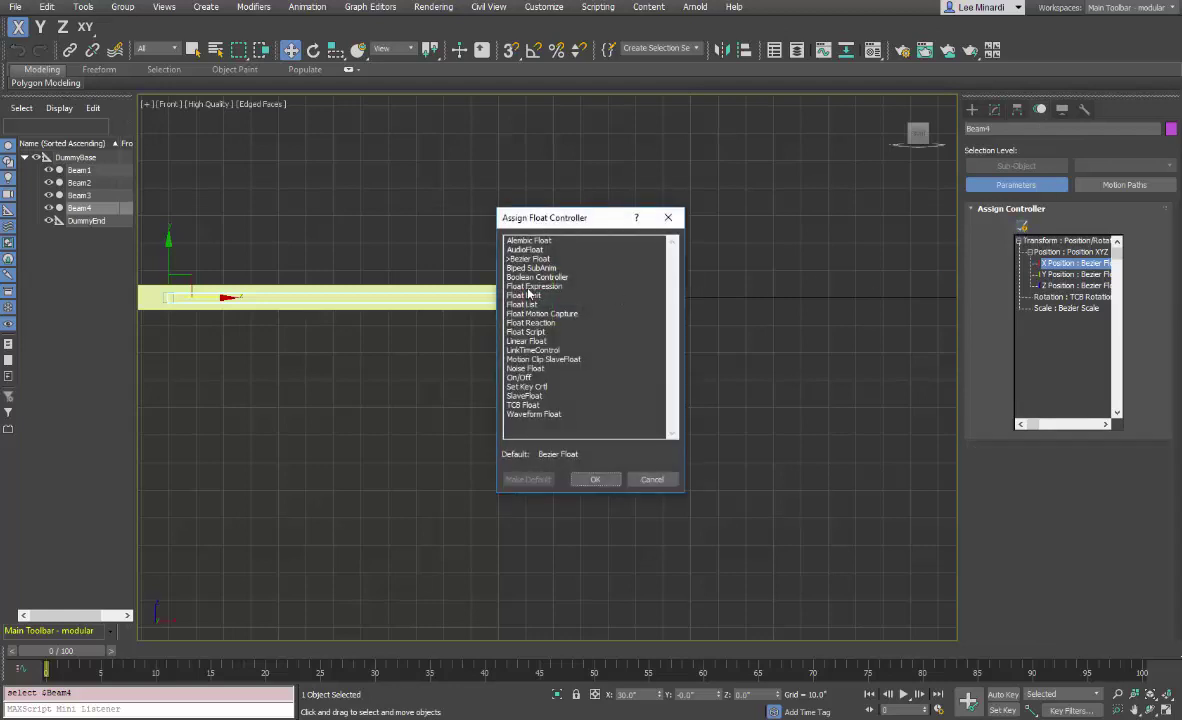
double_click(530, 287)
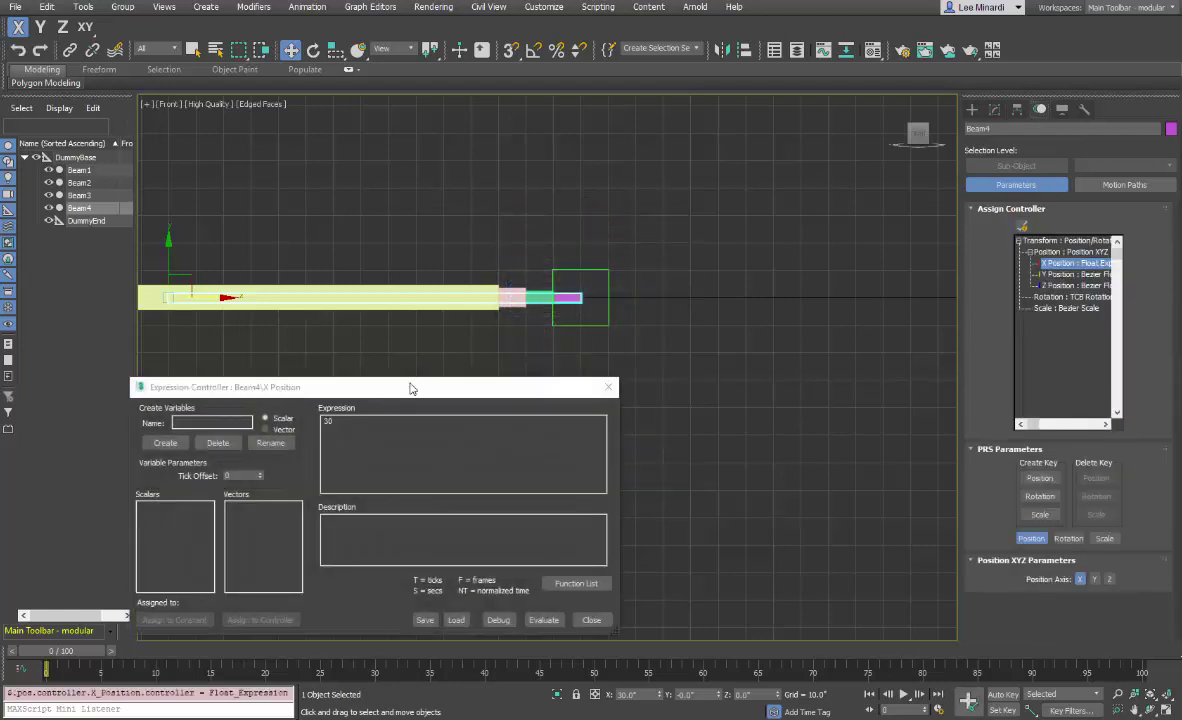
left_click_drag(411, 390, 633, 357)
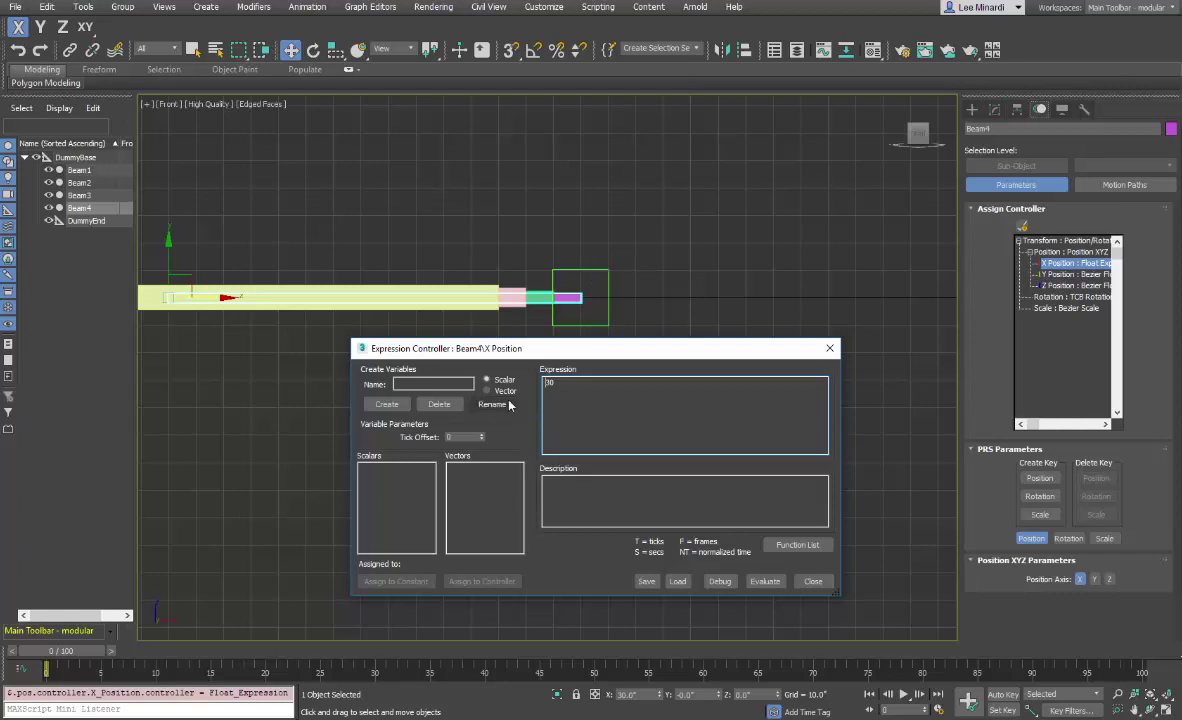
- Create a scalar variable named DEnd in Beam4's expression and assign it to DummyEnd's X Position controller
left_click(424, 385)
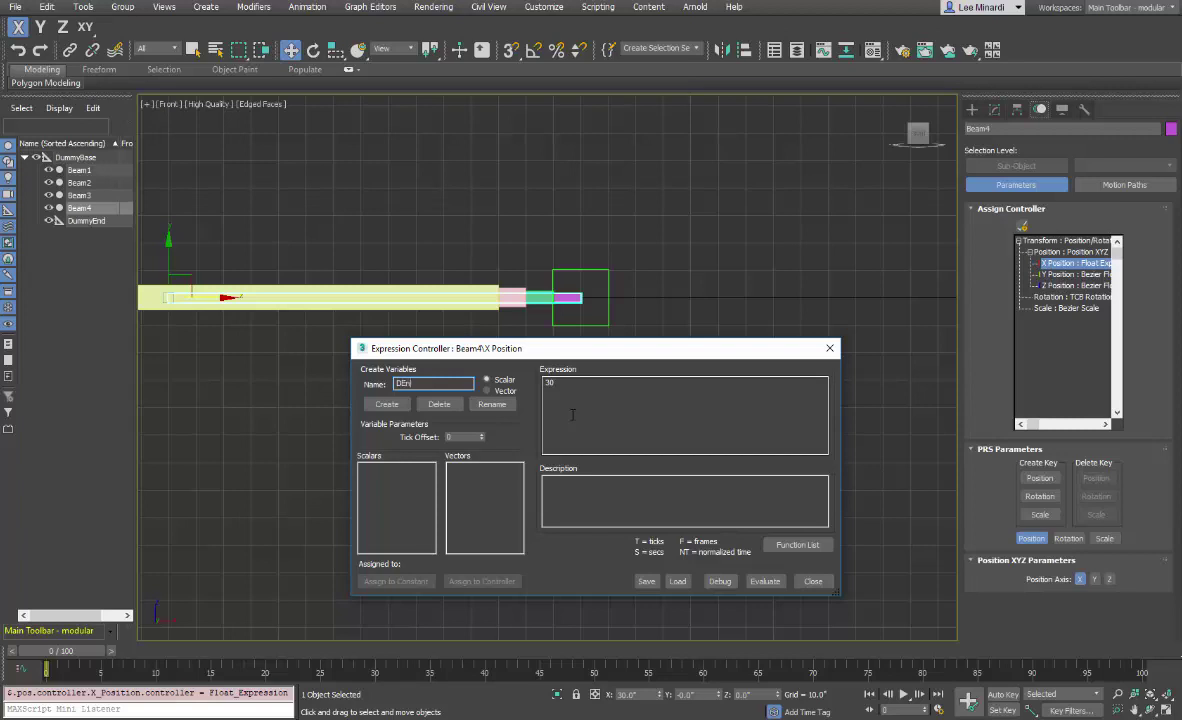
left_click(386, 404)
left_click(482, 581)
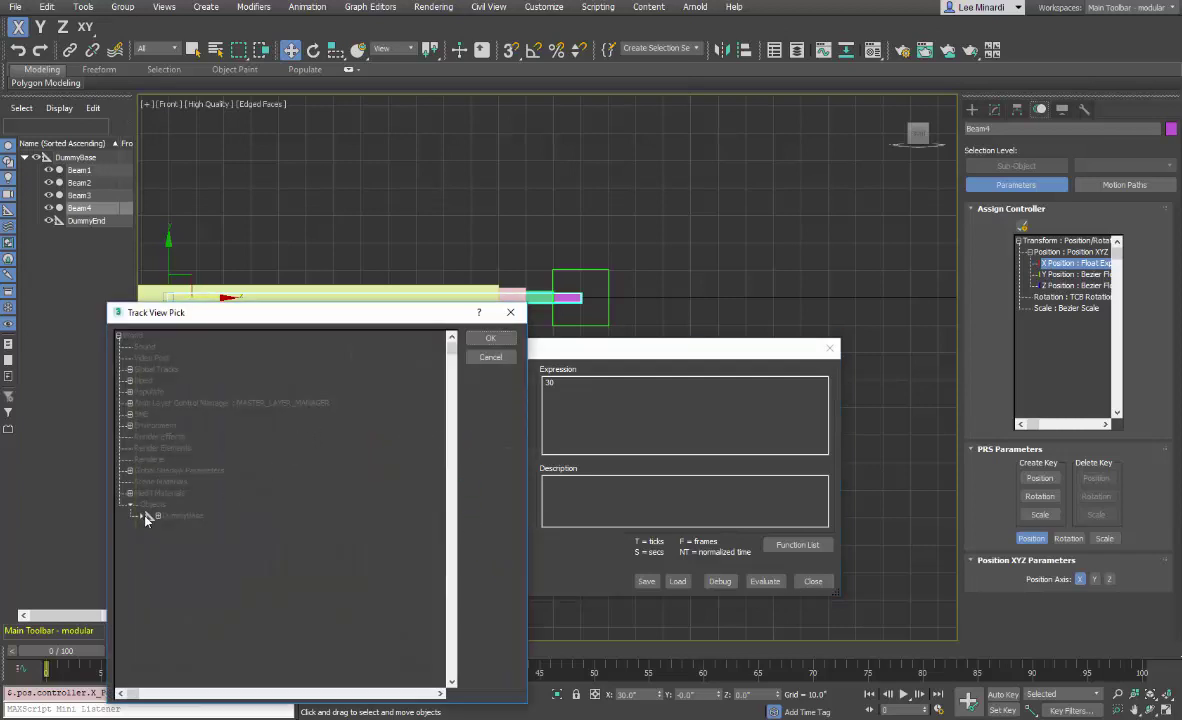
left_click(157, 516)
left_click(169, 561)
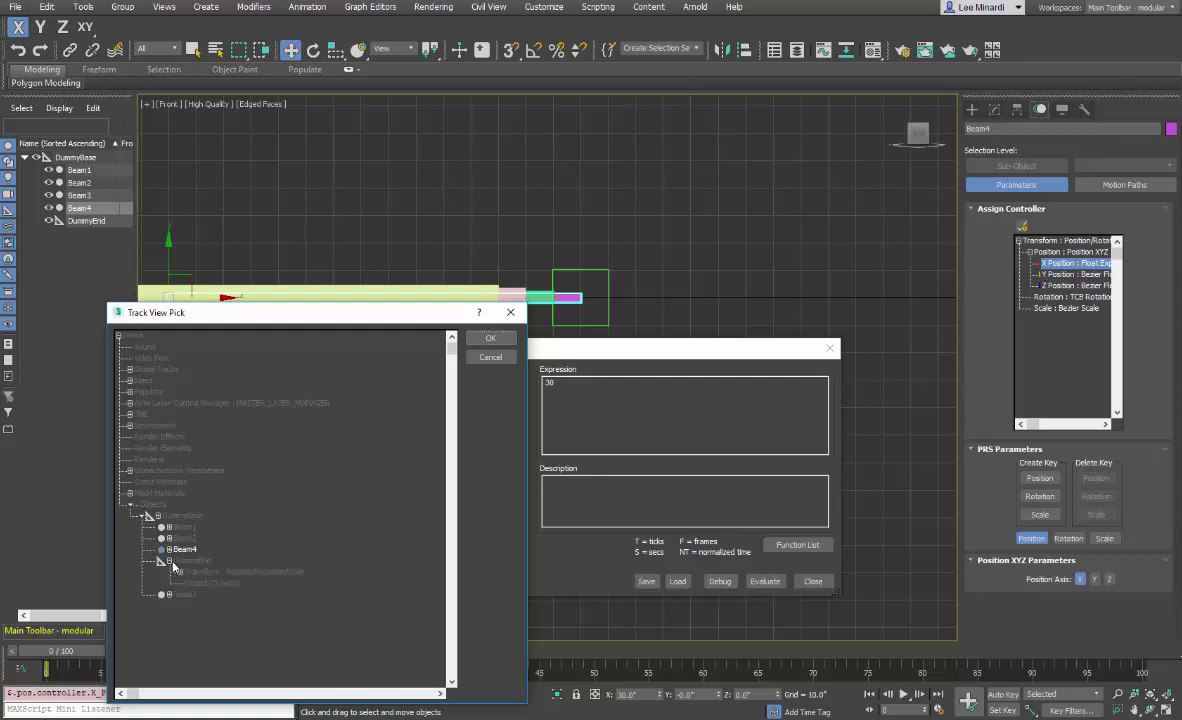
left_click(180, 572)
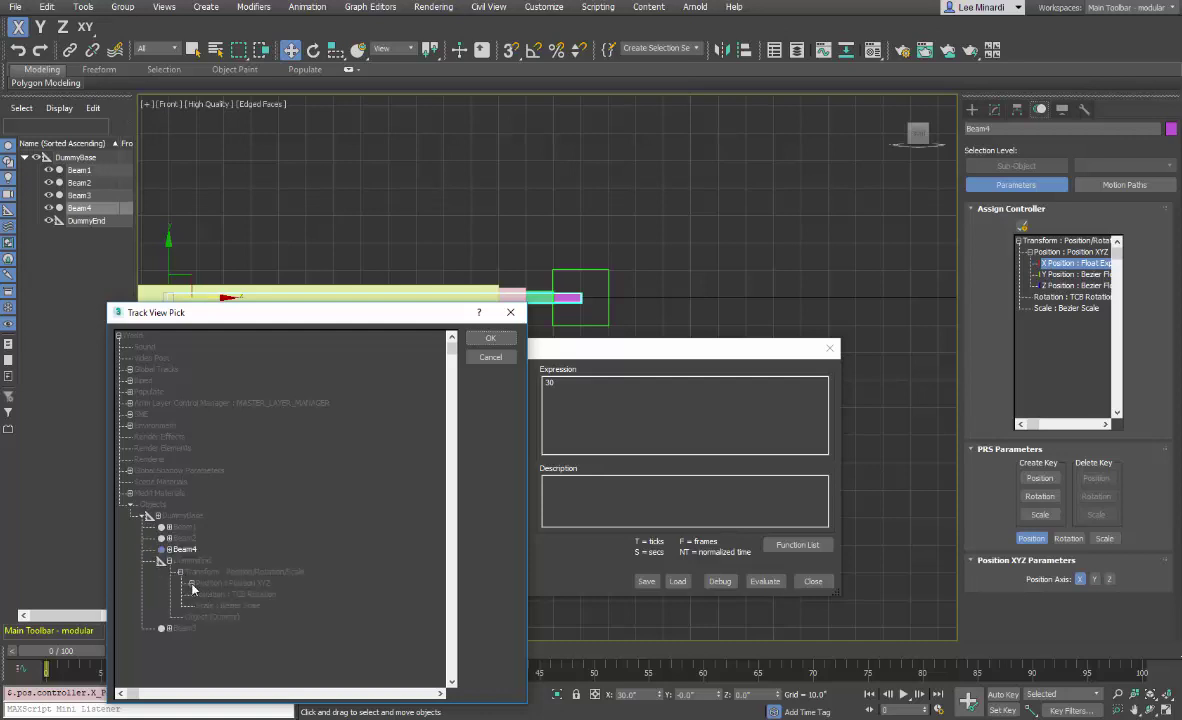
left_click(192, 583)
double_click(240, 597)
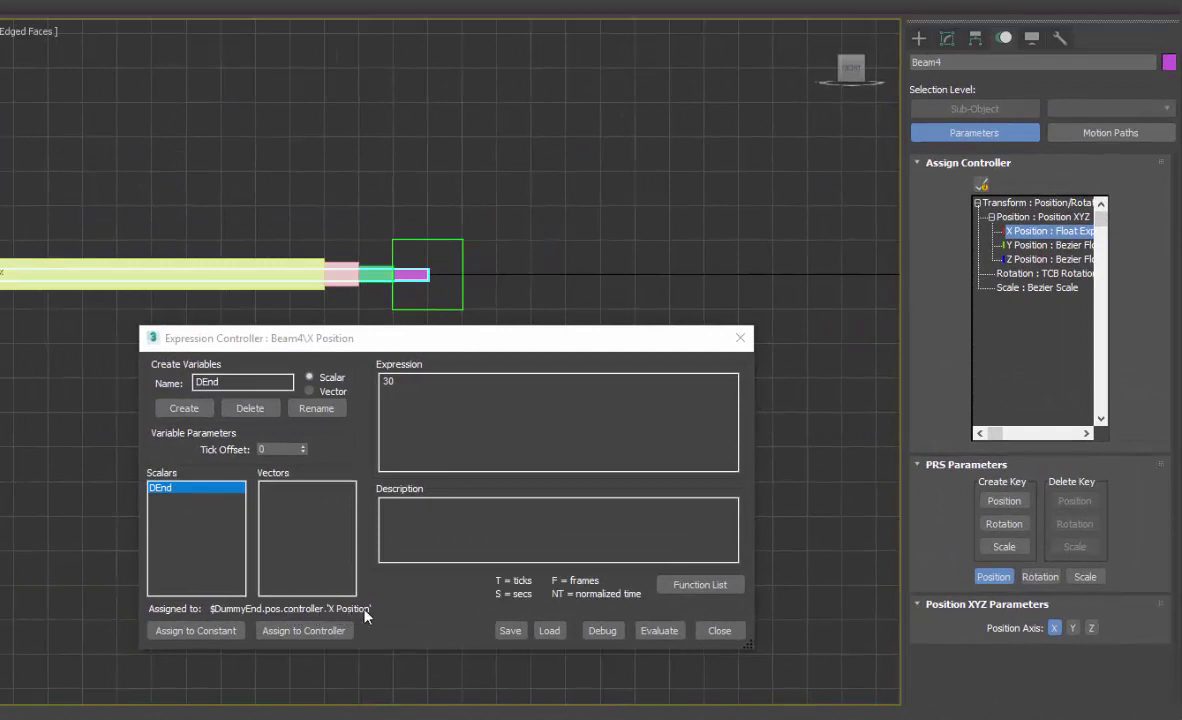
- Set Beam4's X Position expression to DEnd-150, evaluate it, and test the connection by moving DummyEnd
left_click(337, 386)
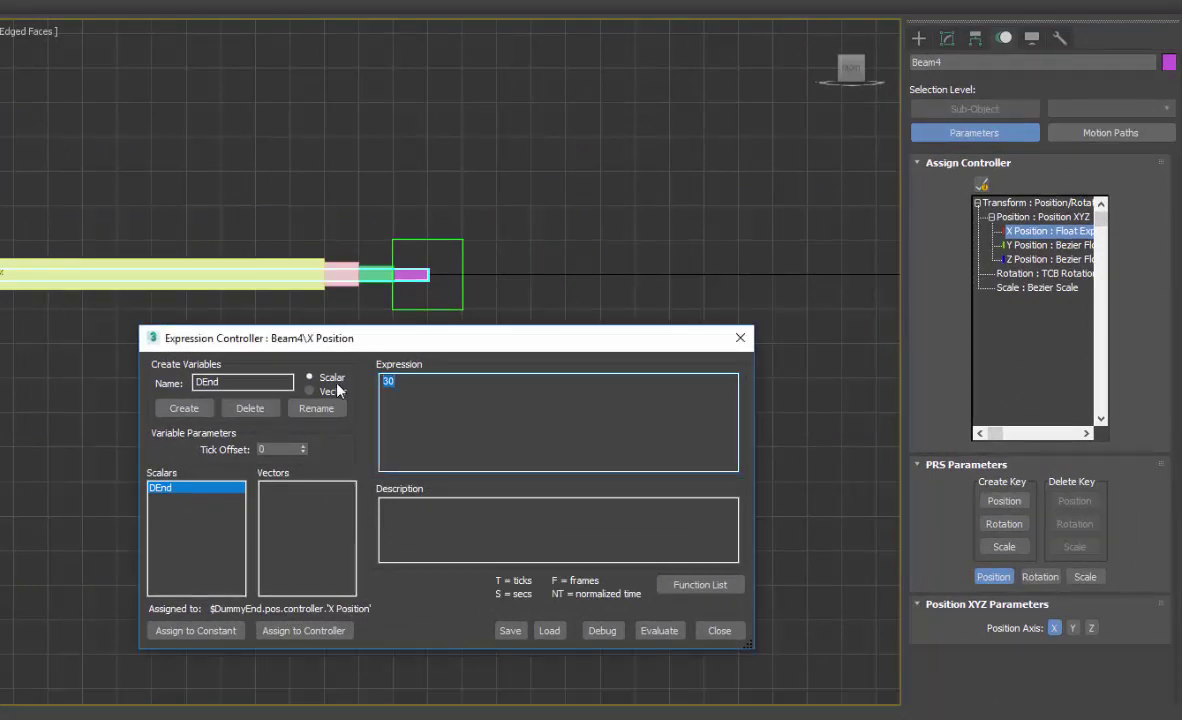
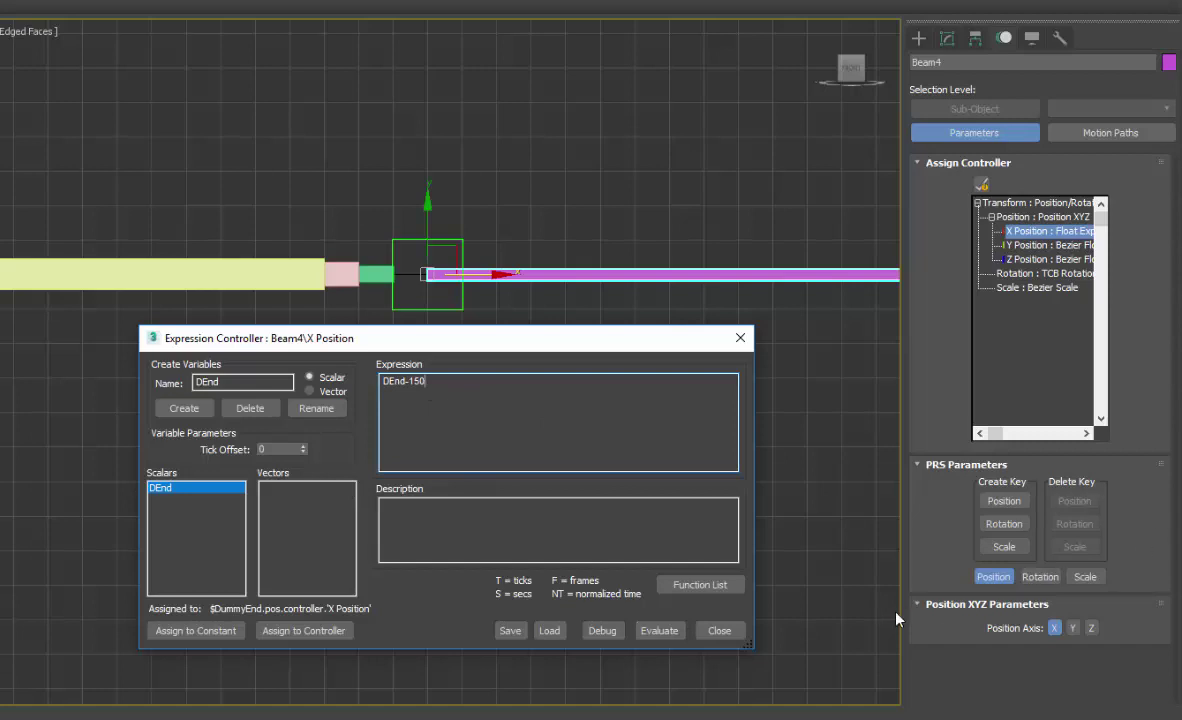
left_click(672, 630)
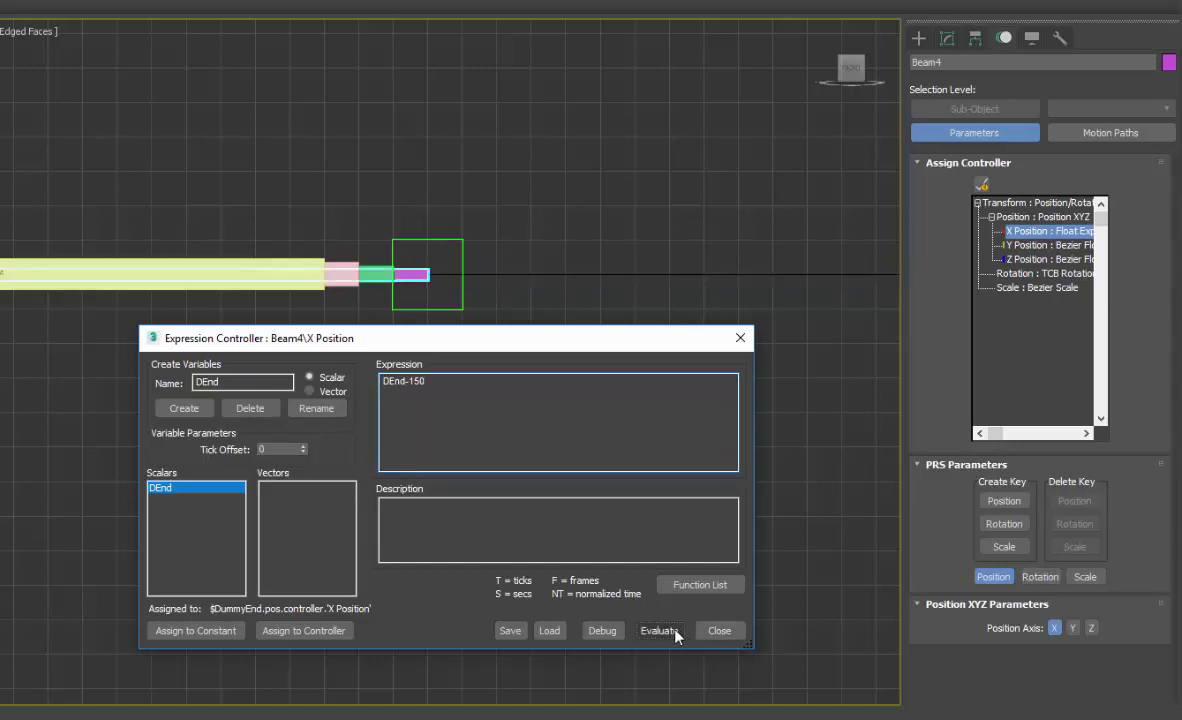
left_click(464, 256)
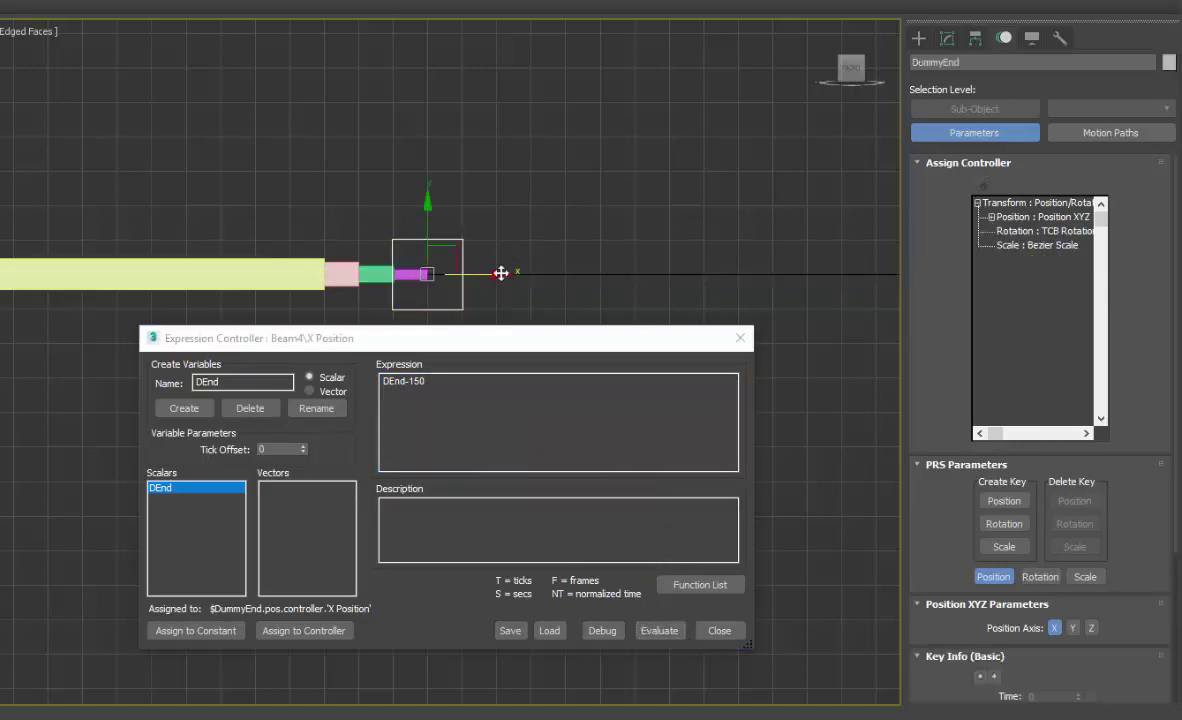
left_click_drag(499, 270, 521, 193)
right_click(521, 193)
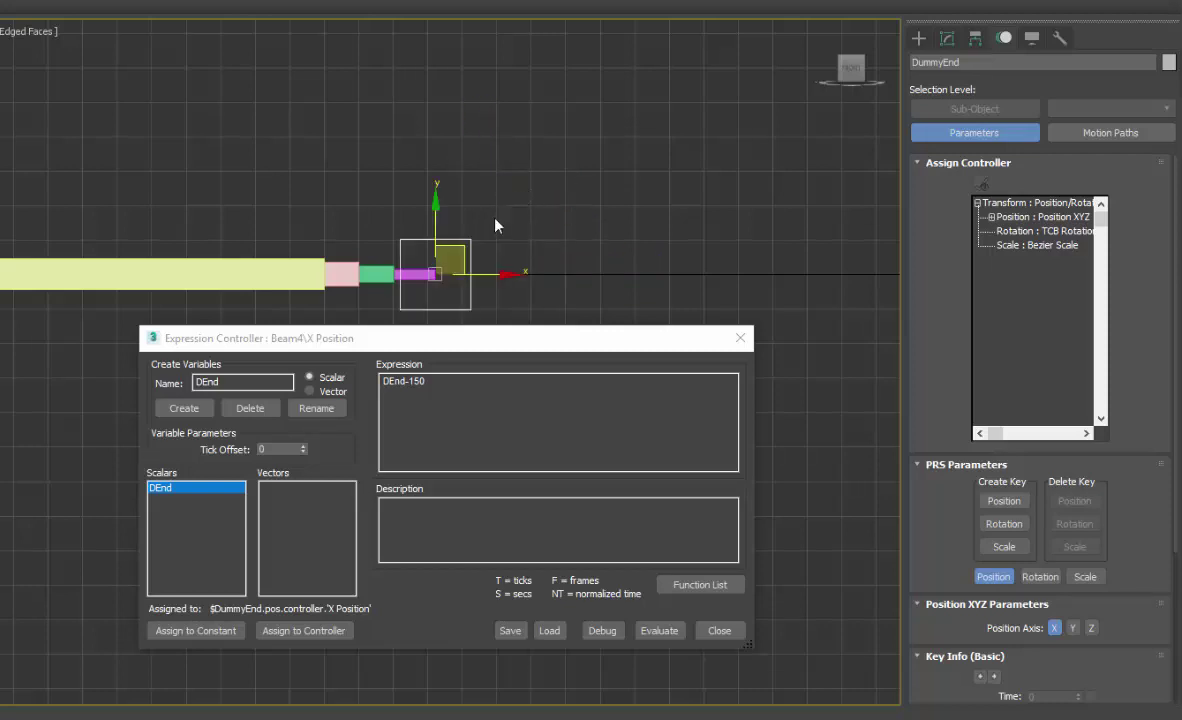
- Lock DummyEnd's movement in Y and Z, and move it outward to test that it only travels along X
left_click(975, 38)
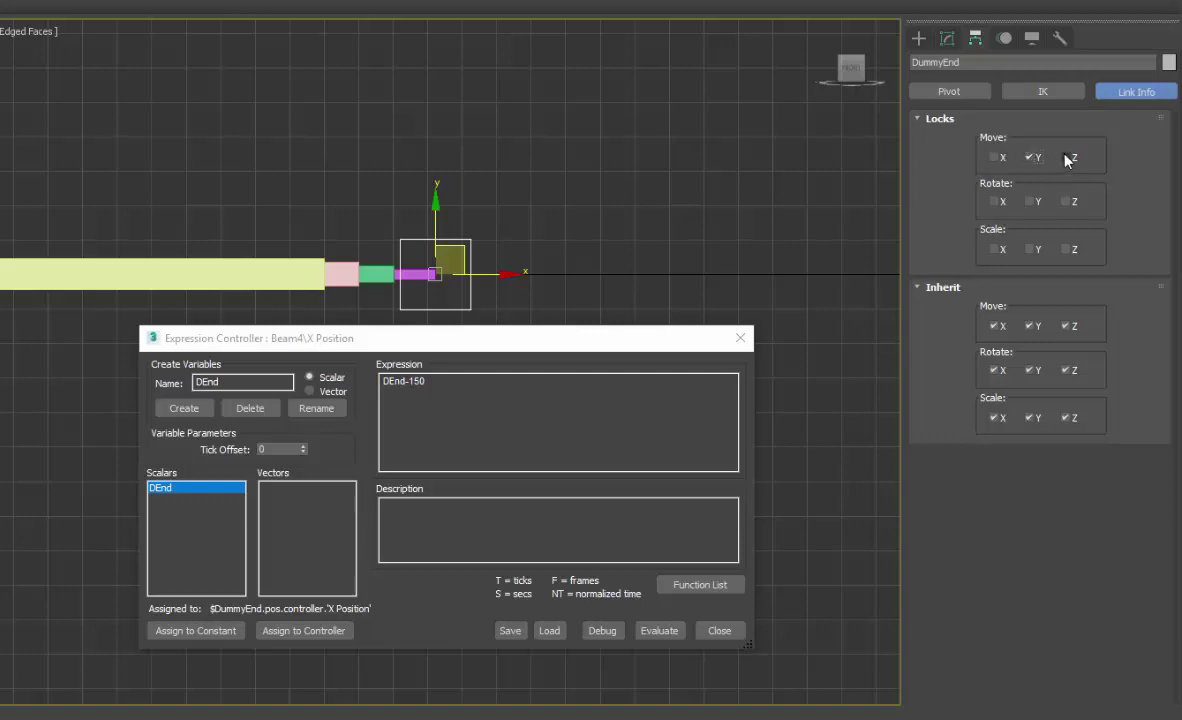
left_click_drag(462, 256, 625, 185)
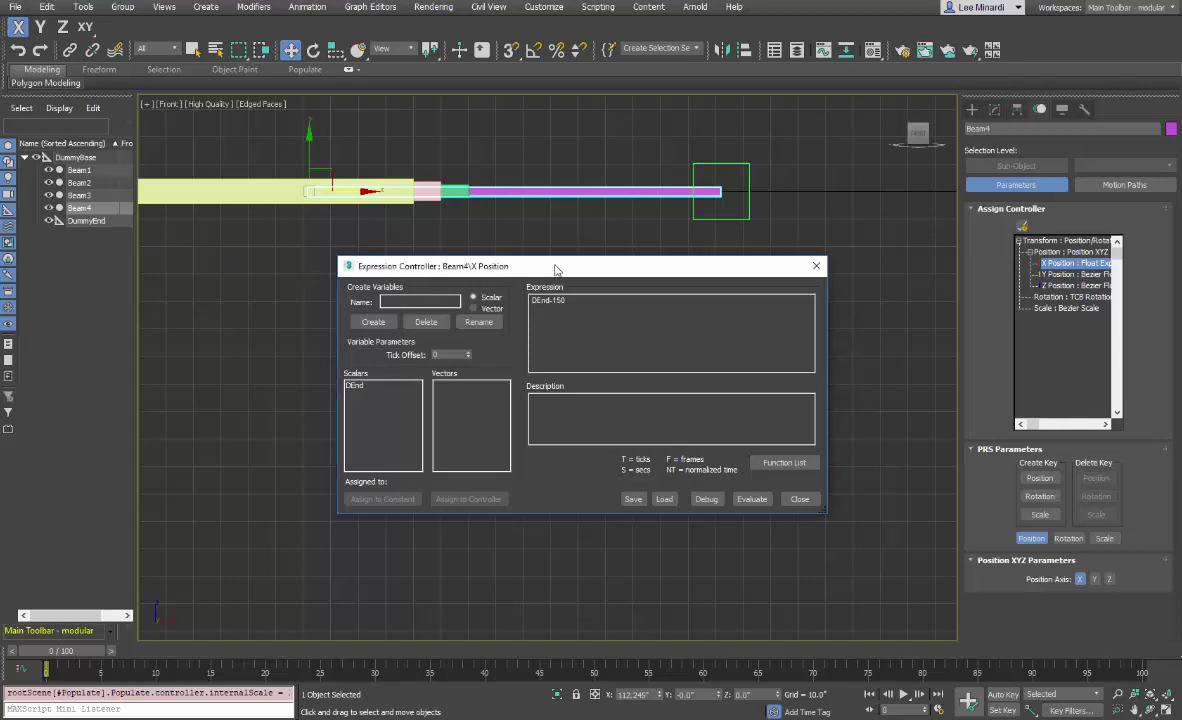
- Open Units Setup and inspect the System Unit Setup used by the scene
left_click_drag(554, 266, 546, 253)
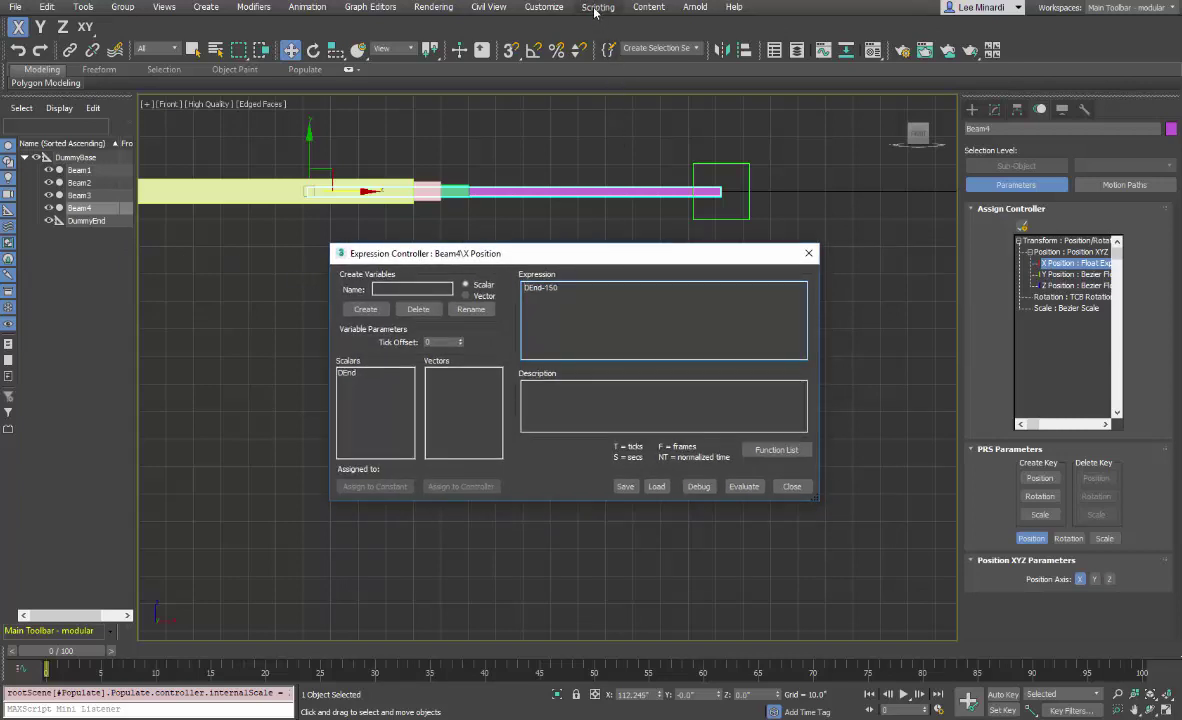
left_click(546, 8)
left_click(546, 10)
left_click(546, 9)
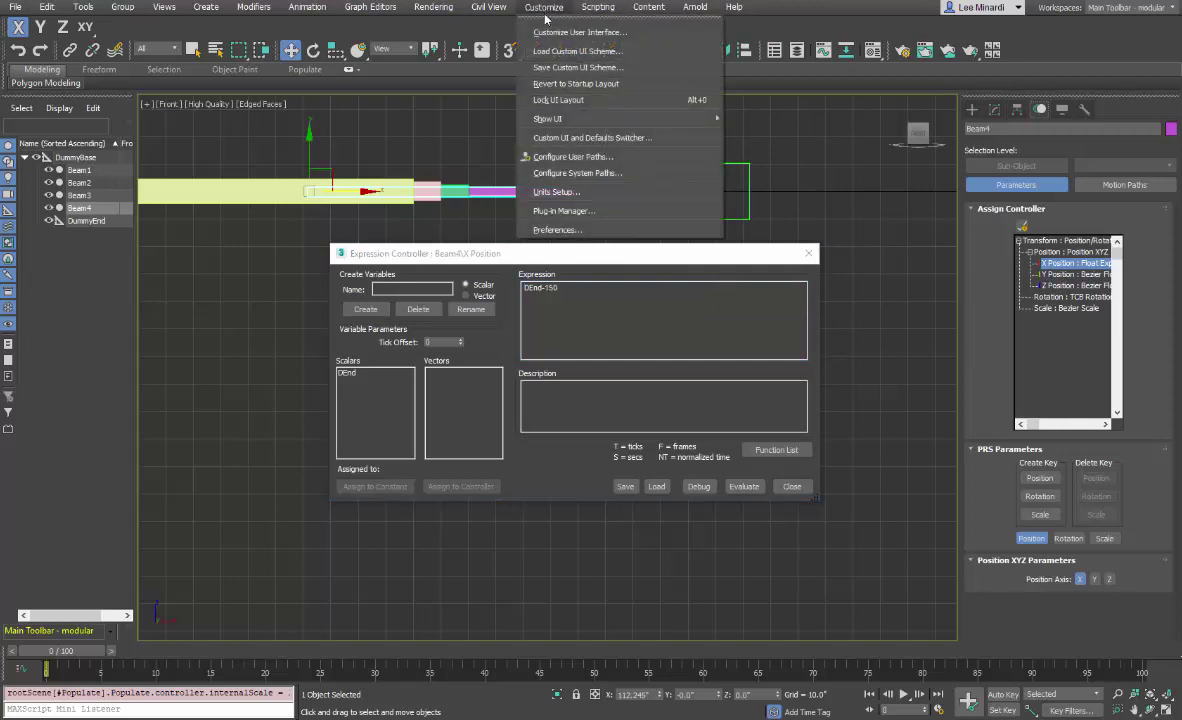
left_click(561, 193)
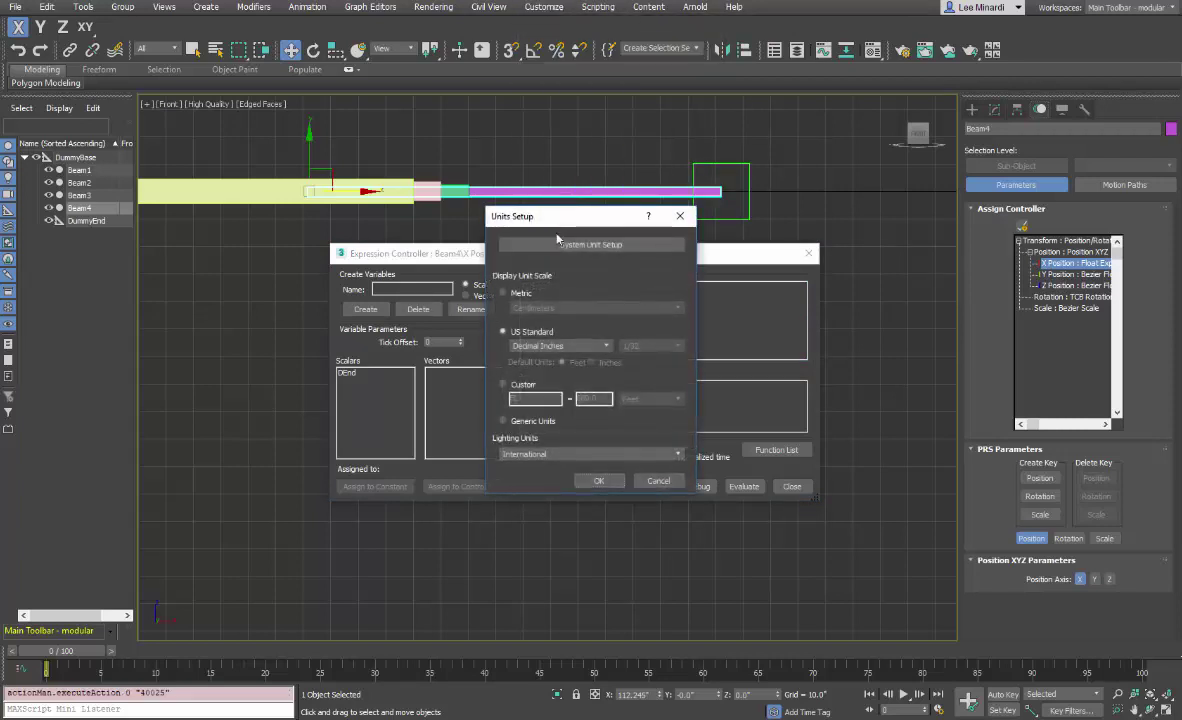
left_click(564, 244)
left_click_drag(564, 277, 737, 351)
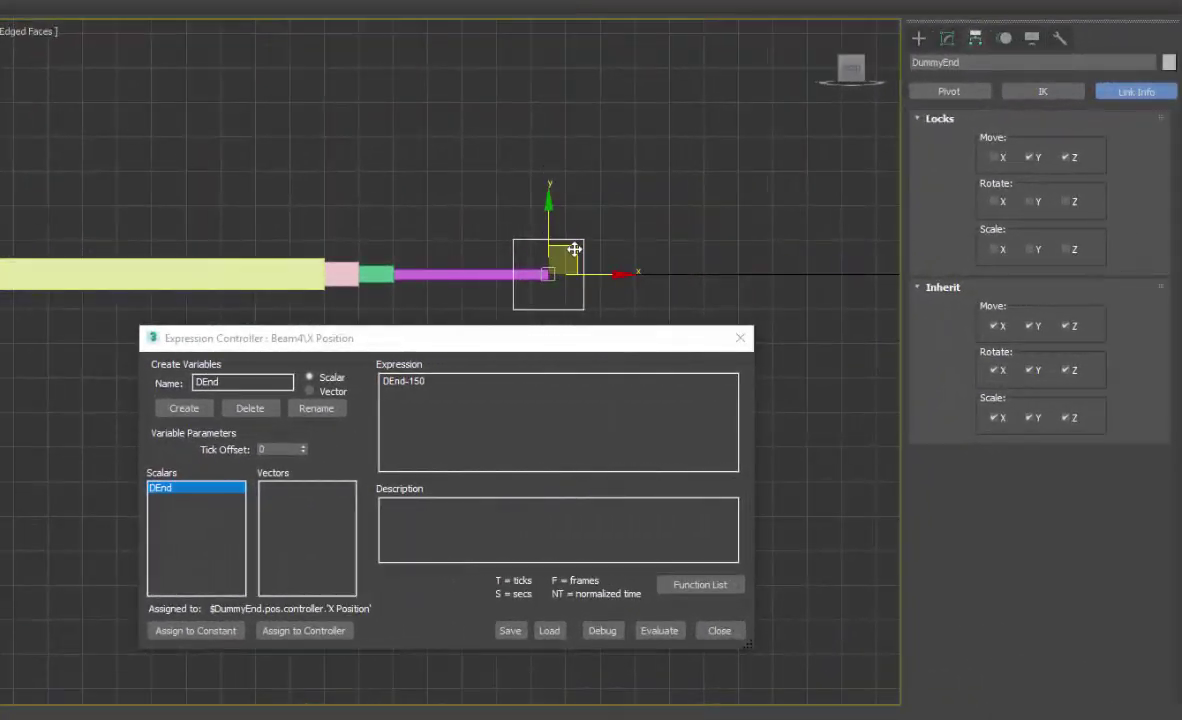
- Reselect DummyEnd and move it farther outward along X to extend Beam4
left_click(533, 236)
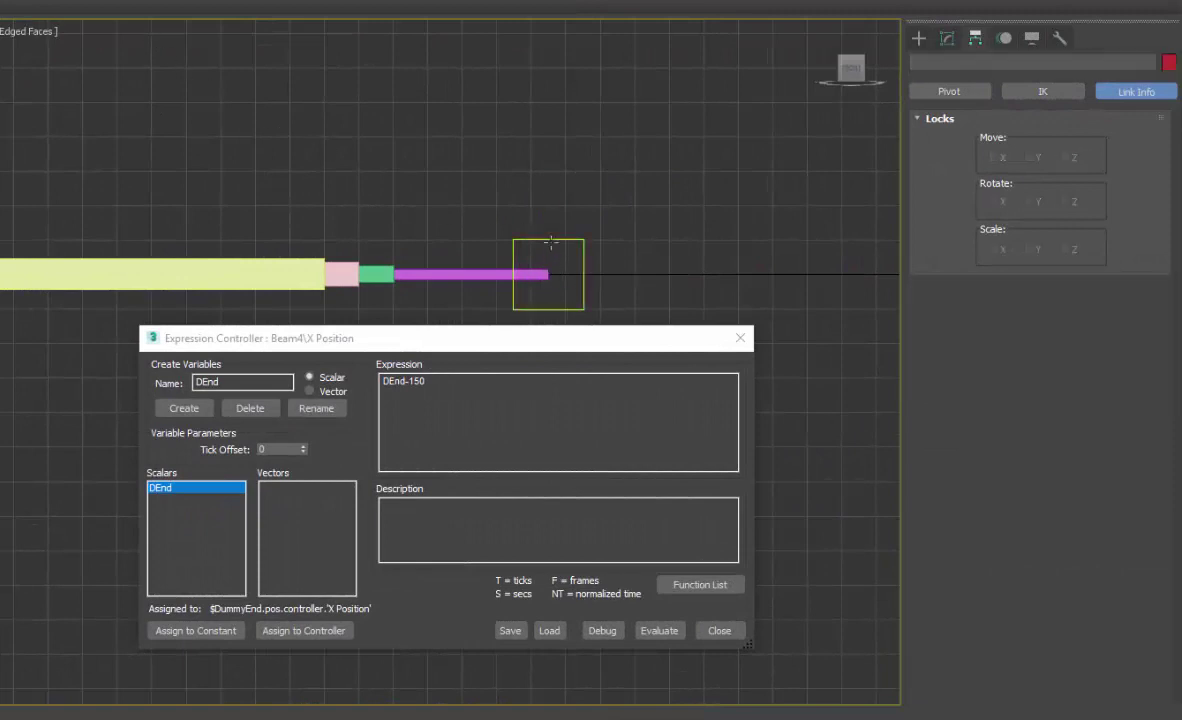
left_click(513, 243)
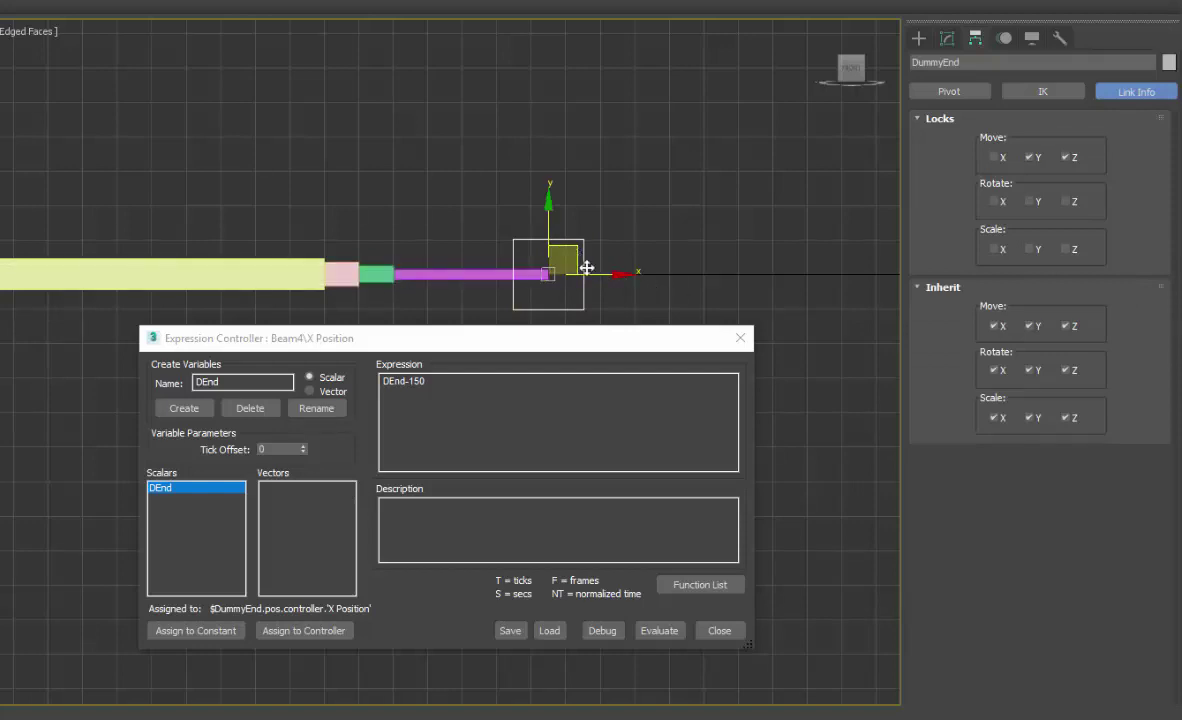
mouse_move(622, 276)
left_mouse_down()
mouse_move(1068, 292)
mouse_move(894, 274)
mouse_move(799, 280)
mouse_move(1015, 289)
mouse_move(799, 281)
left_mouse_up()
- Display the front viewport in wireframe to expose the overlapping beam ends
left_click(24, 31)
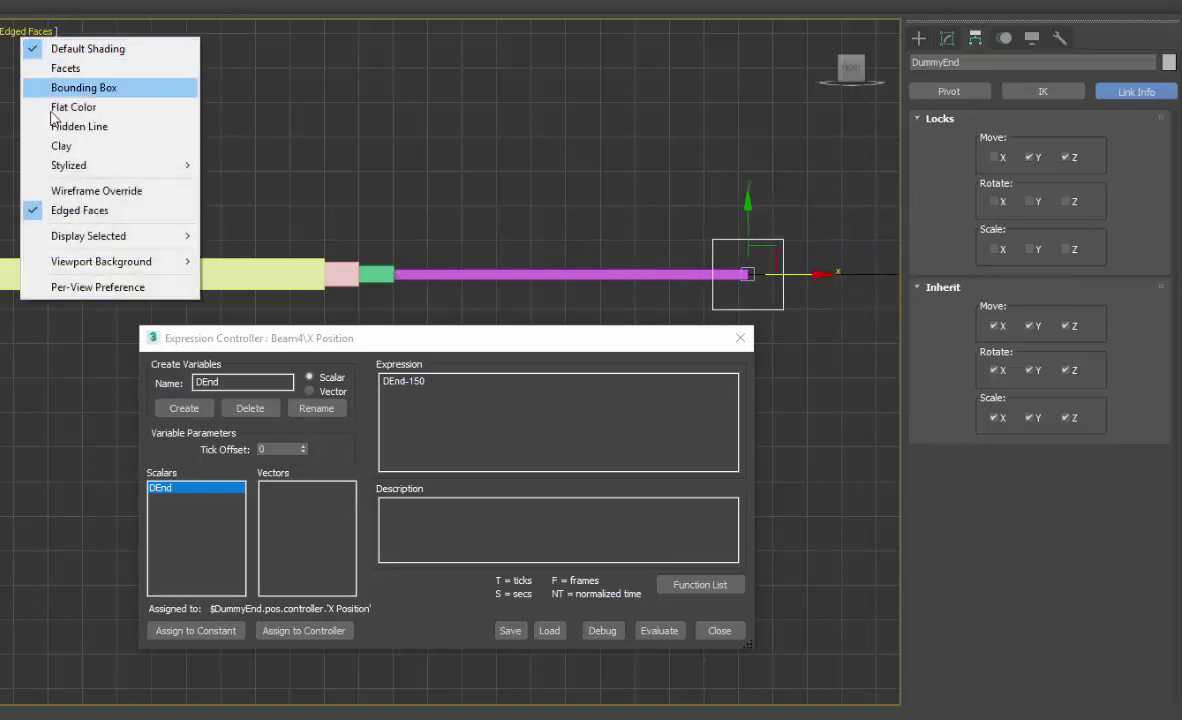
left_click(62, 192)
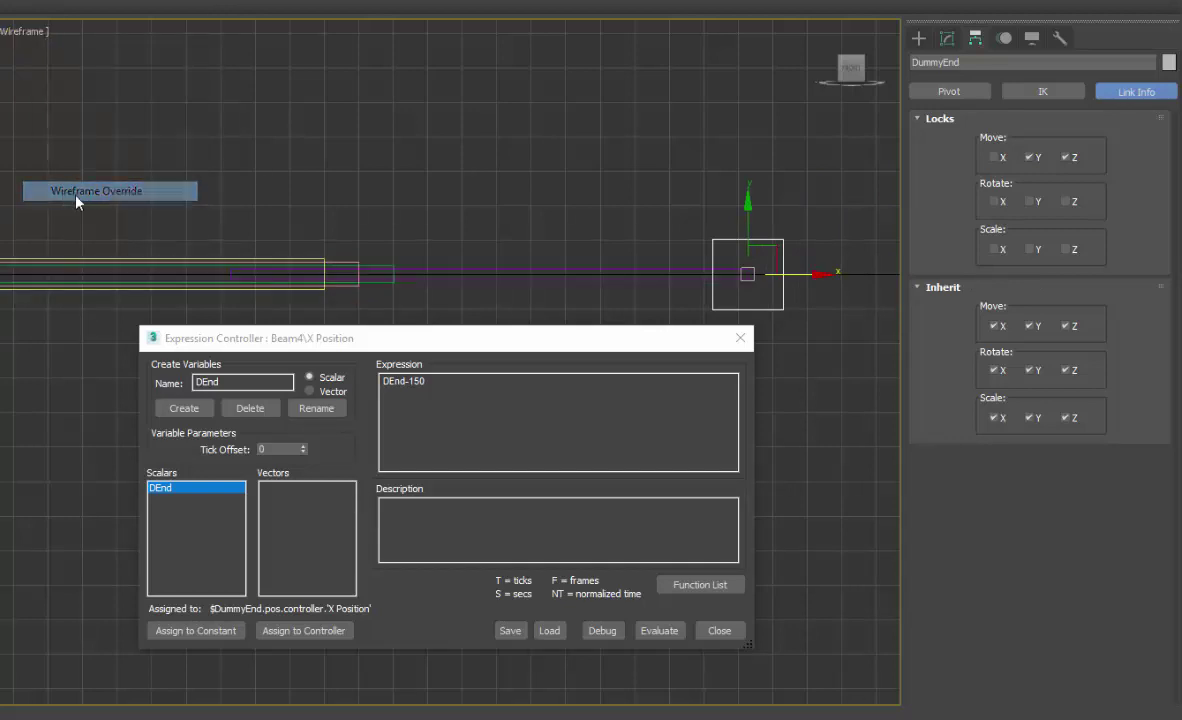
middle_click_drag(404, 216, 253, 116)
scroll(294, 234, "up", 2)
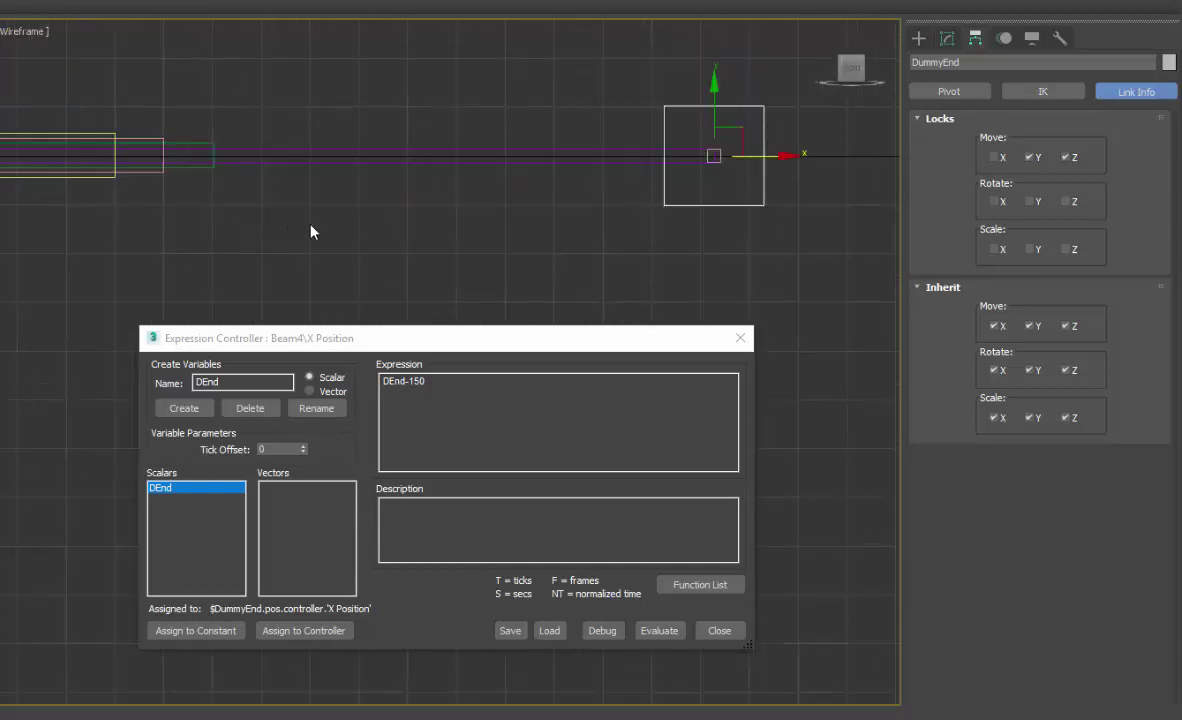
- Move DummyEnd along X until Beam4's inner end sits just inside the pink beam's outer end, and select Beam4
left_click_drag(786, 156, 958, 171)
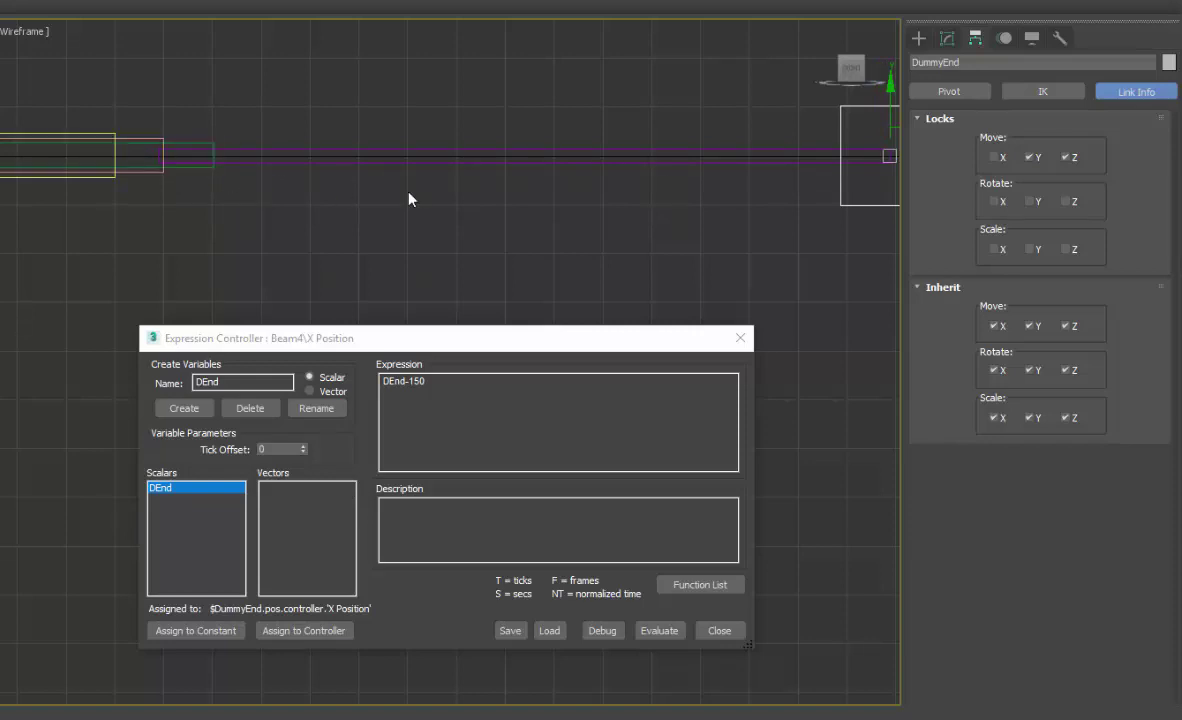
left_click_drag(689, 232, 619, 228)
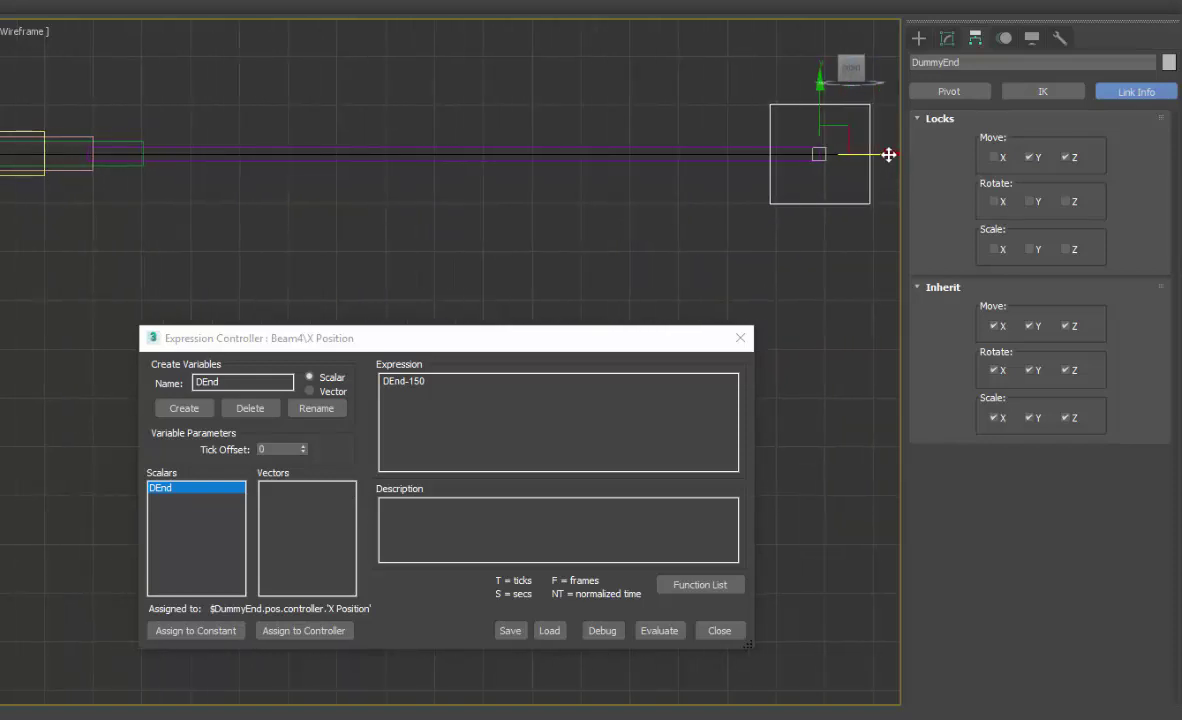
left_click_drag(888, 154, 884, 154)
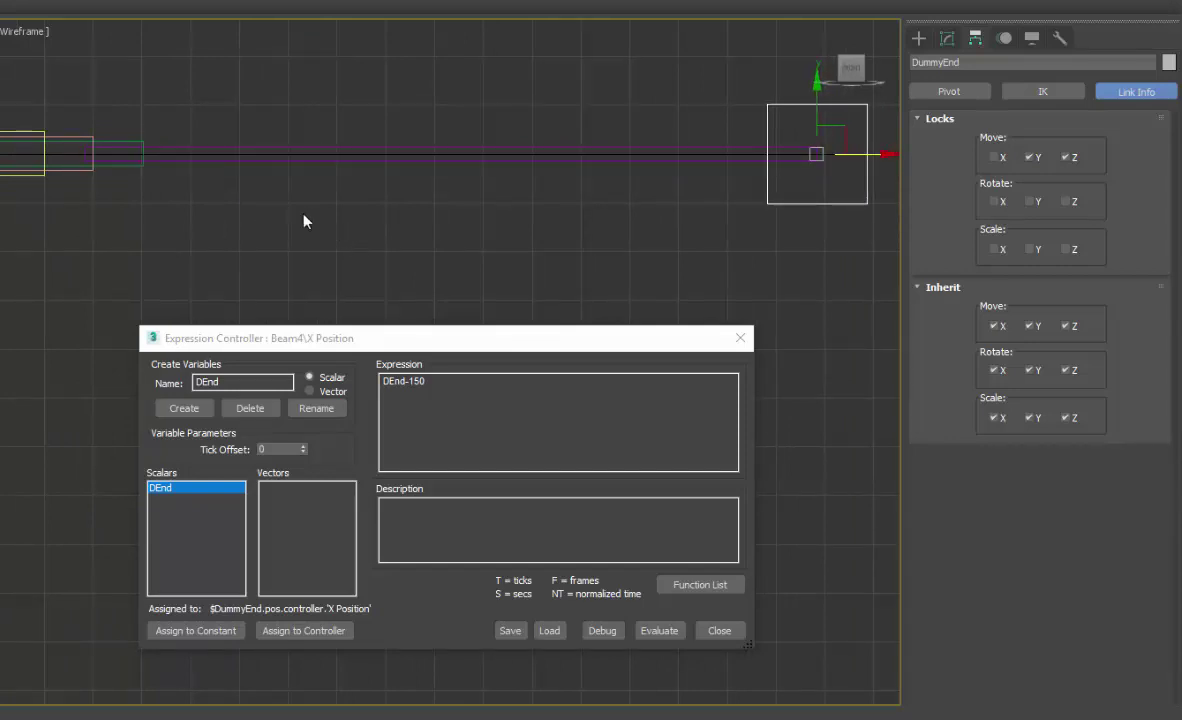
left_click(295, 157)
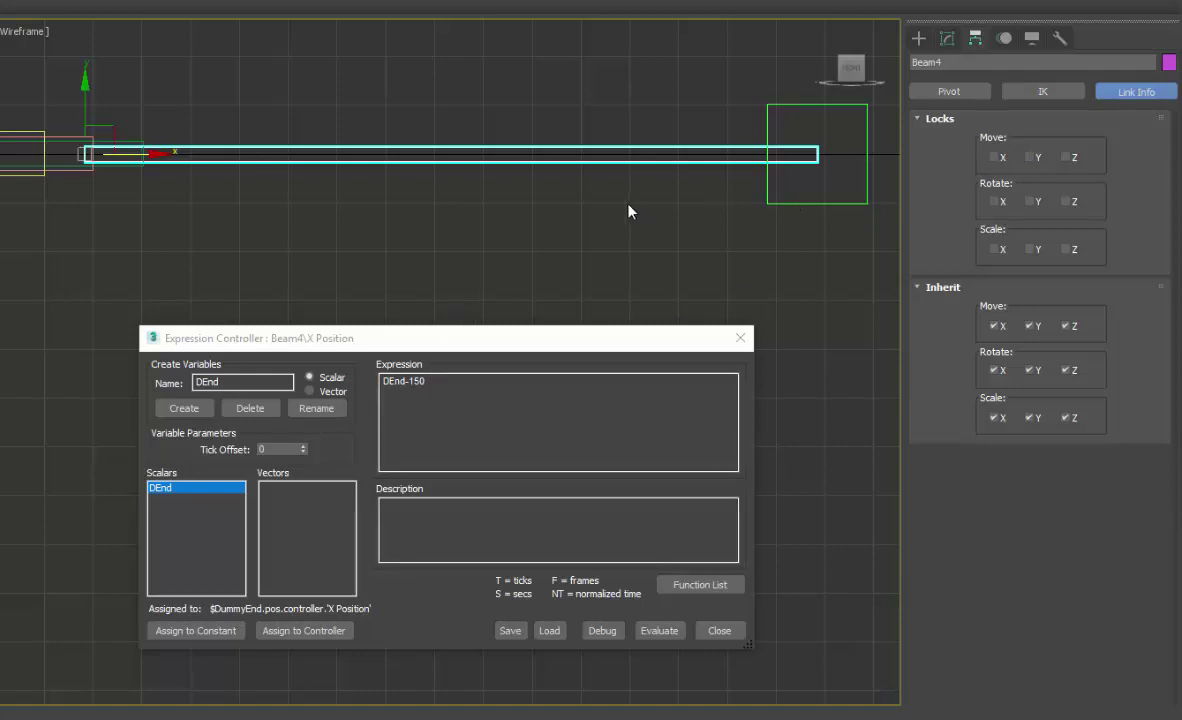
- Close Beam4's expression controller and assign a Float Expression controller to Beam3's X Position
left_click(137, 190)
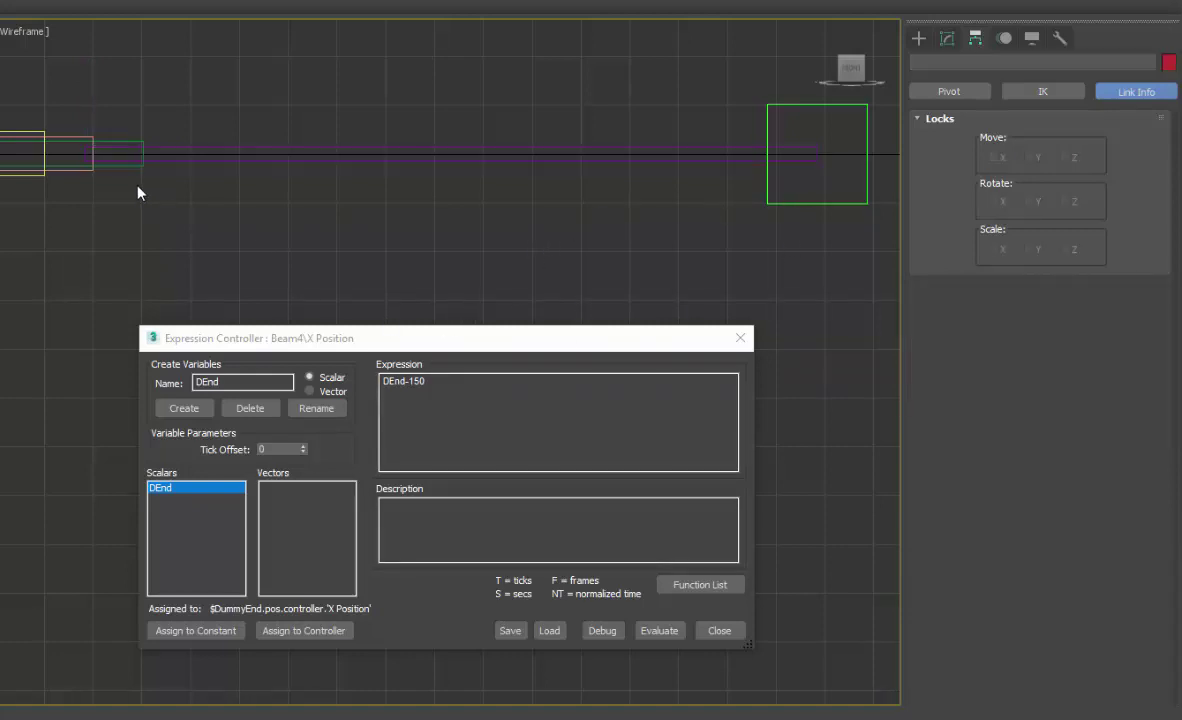
left_click(118, 171)
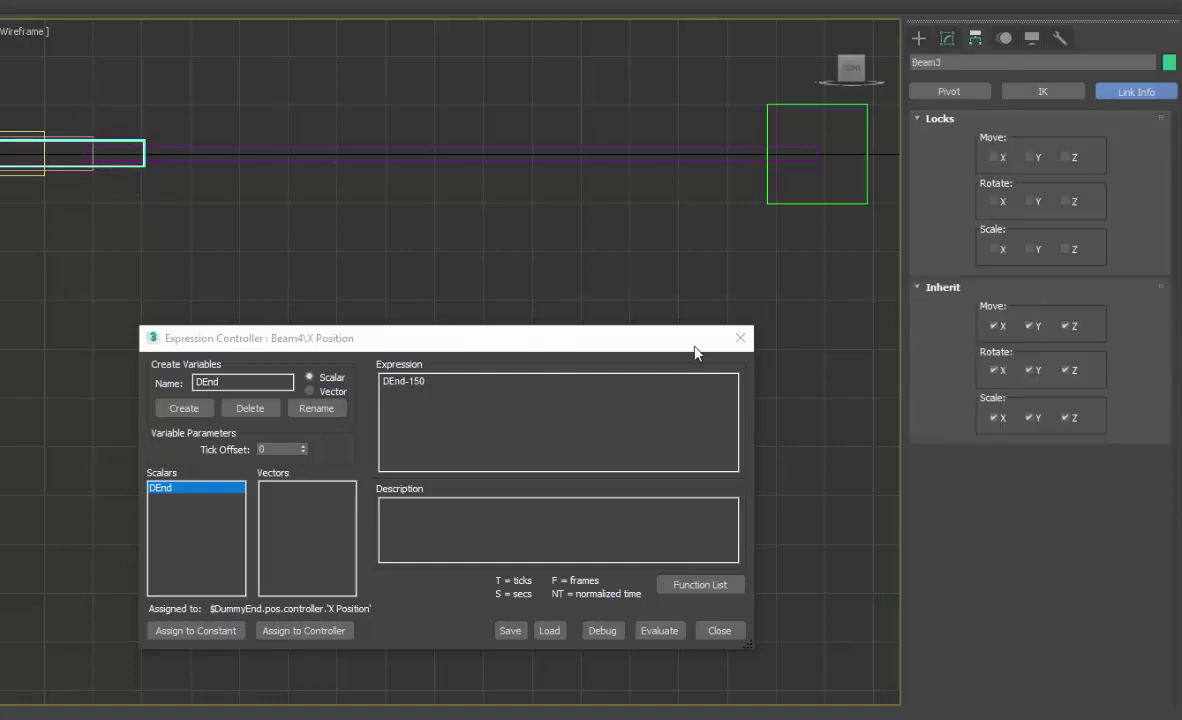
left_click(740, 338)
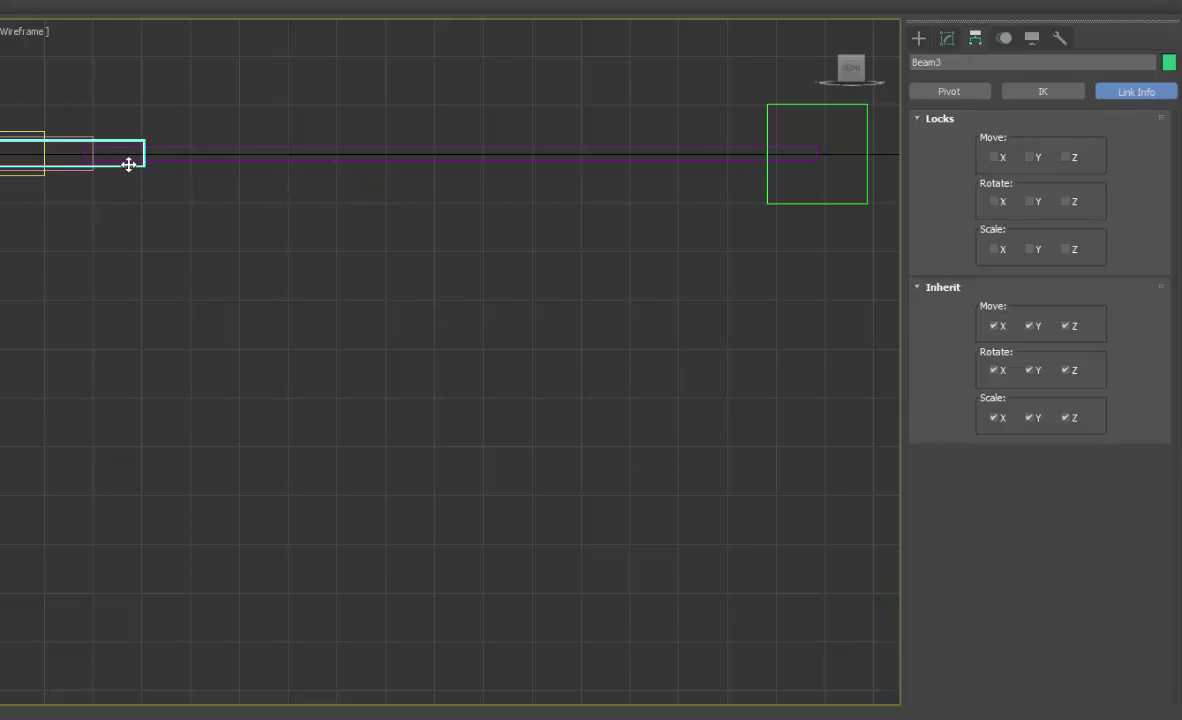
left_click(1005, 40)
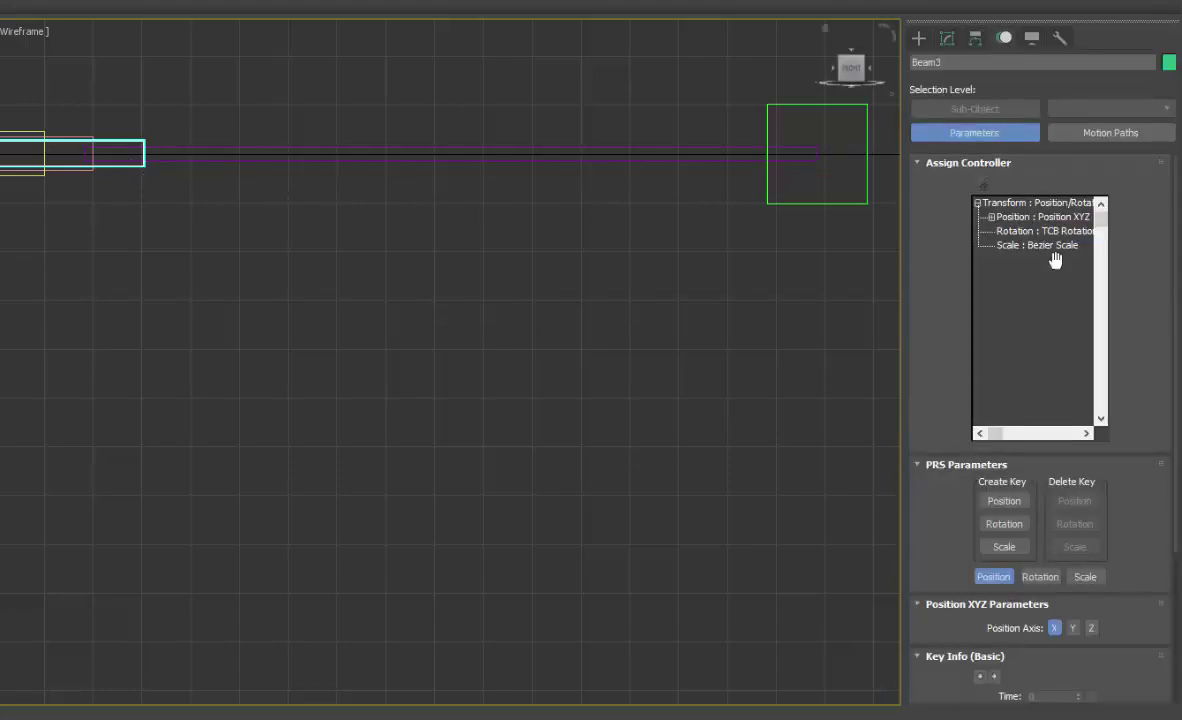
left_click(991, 217)
left_click(1020, 231)
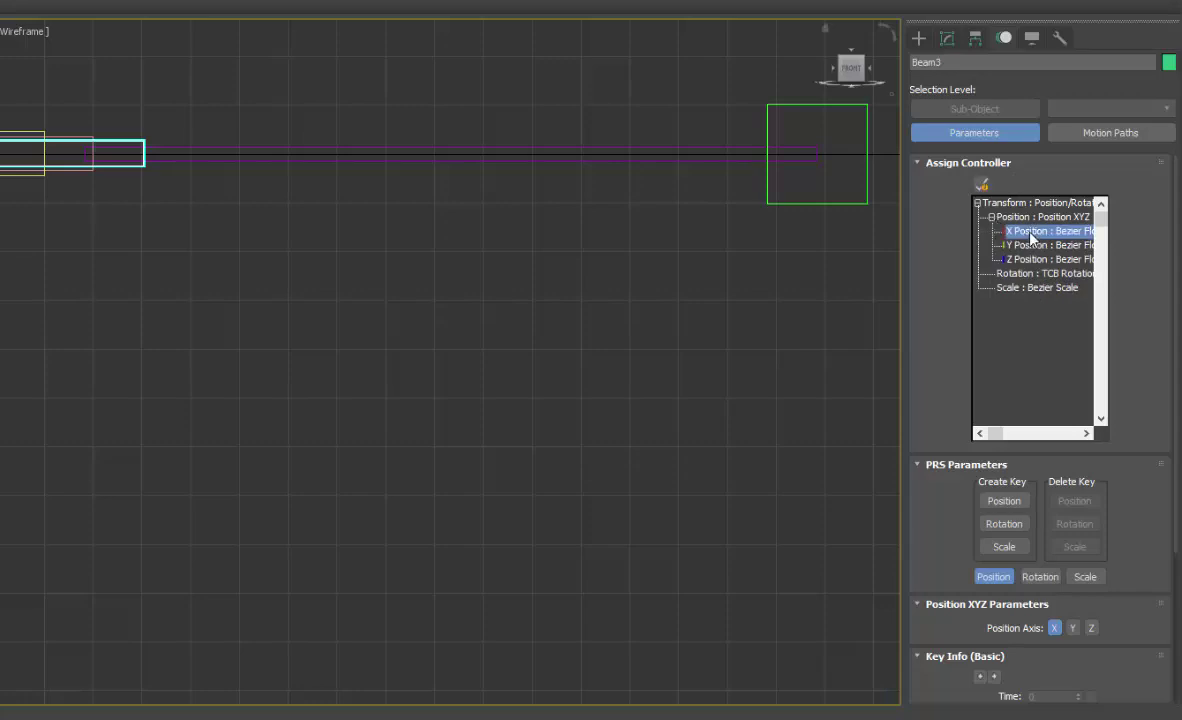
left_click(981, 184)
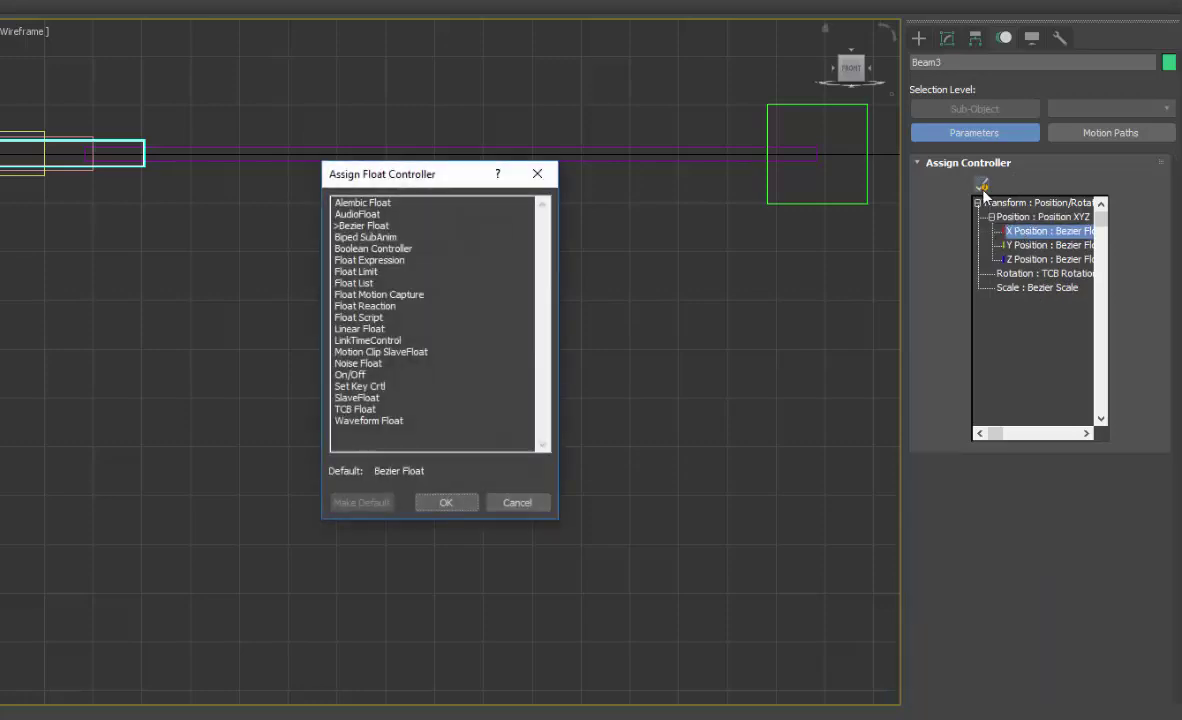
double_click(362, 261)
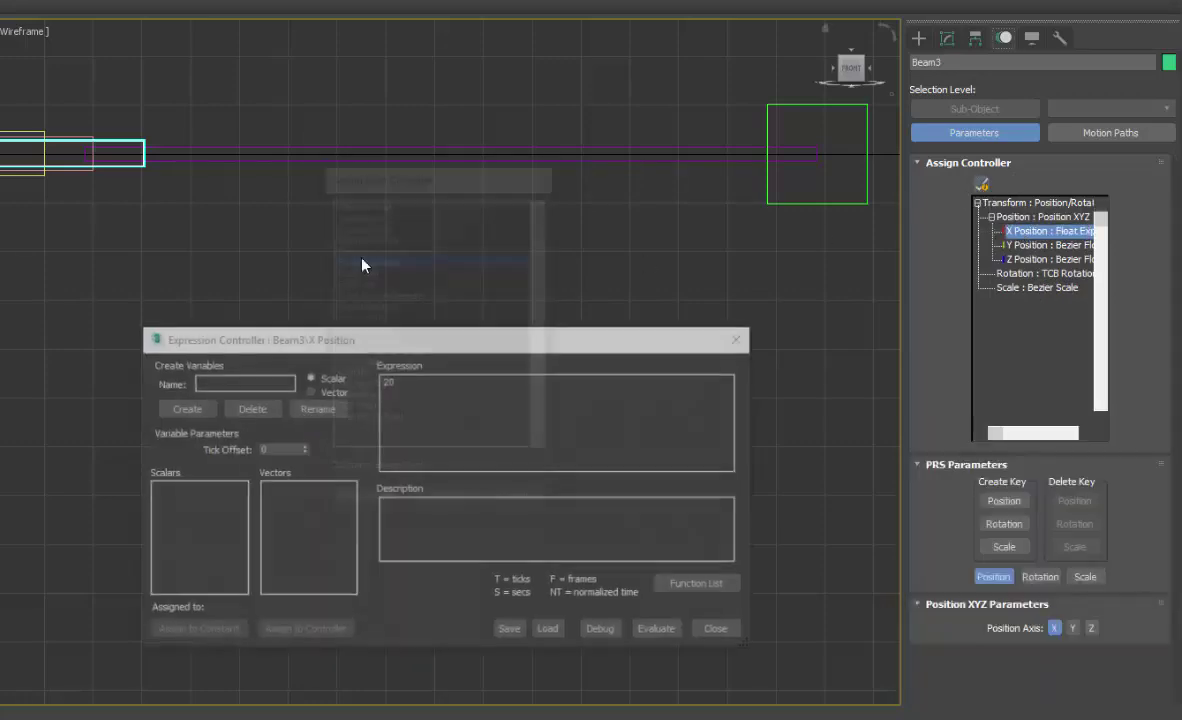
- Replace Beam3's X Position expression with if(Beam4>156,Beam4-150+12,20) and try to evaluate it
left_click_drag(433, 343, 318, 285)
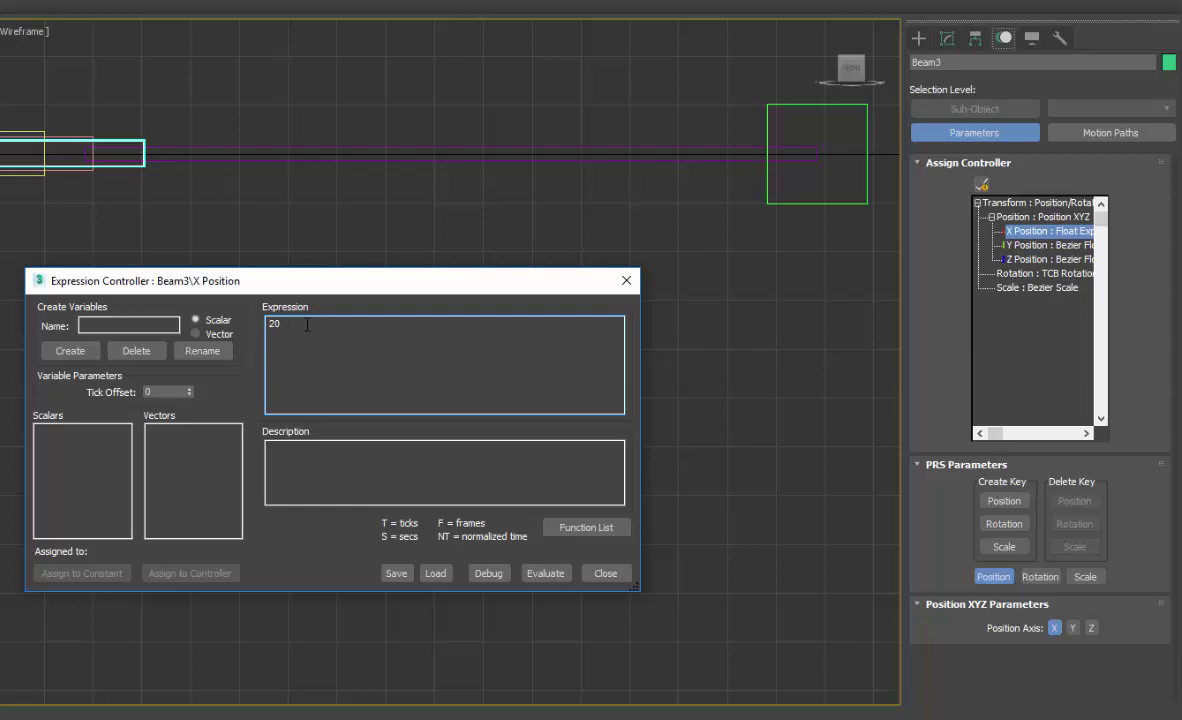
key("ctrl+a")
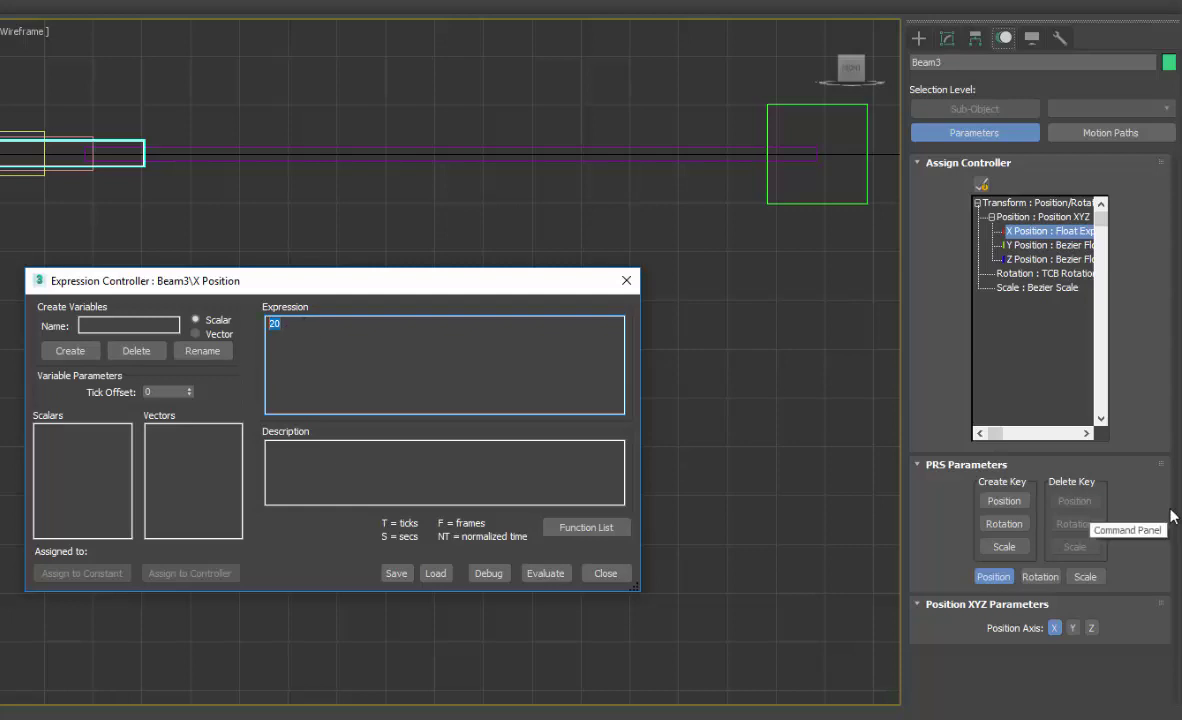
type("if(")
type("B")
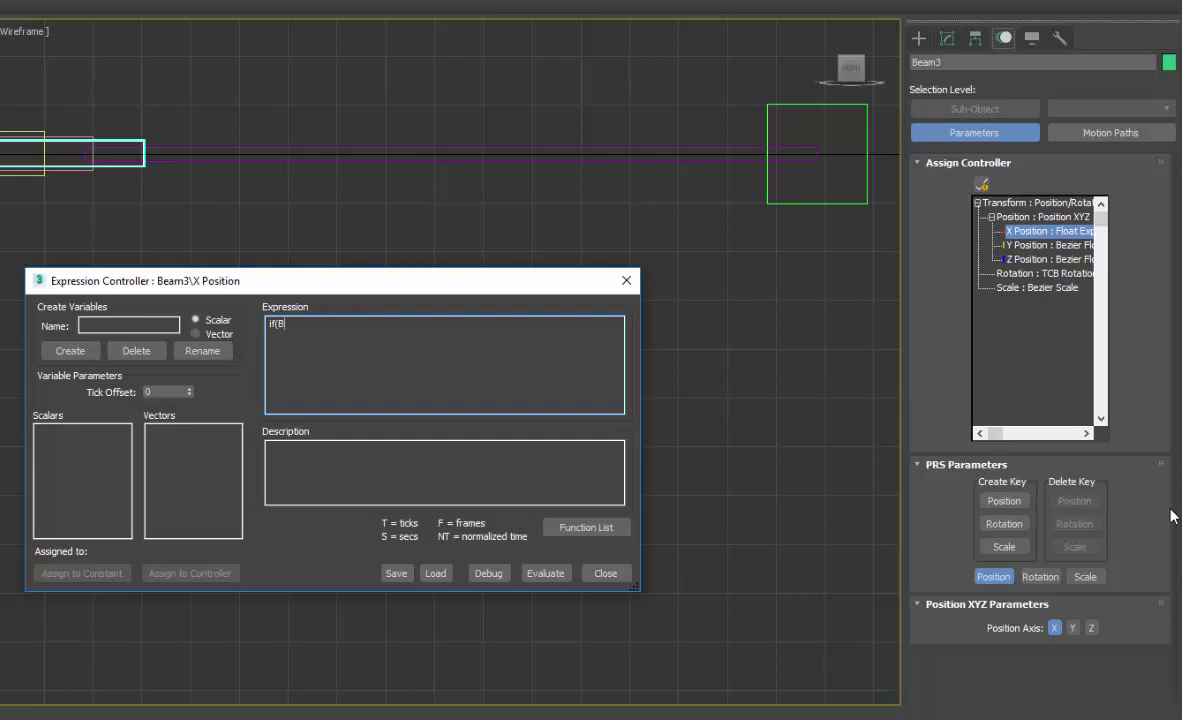
type("eam4>156,")
type("Beam4-150")
type("+12")
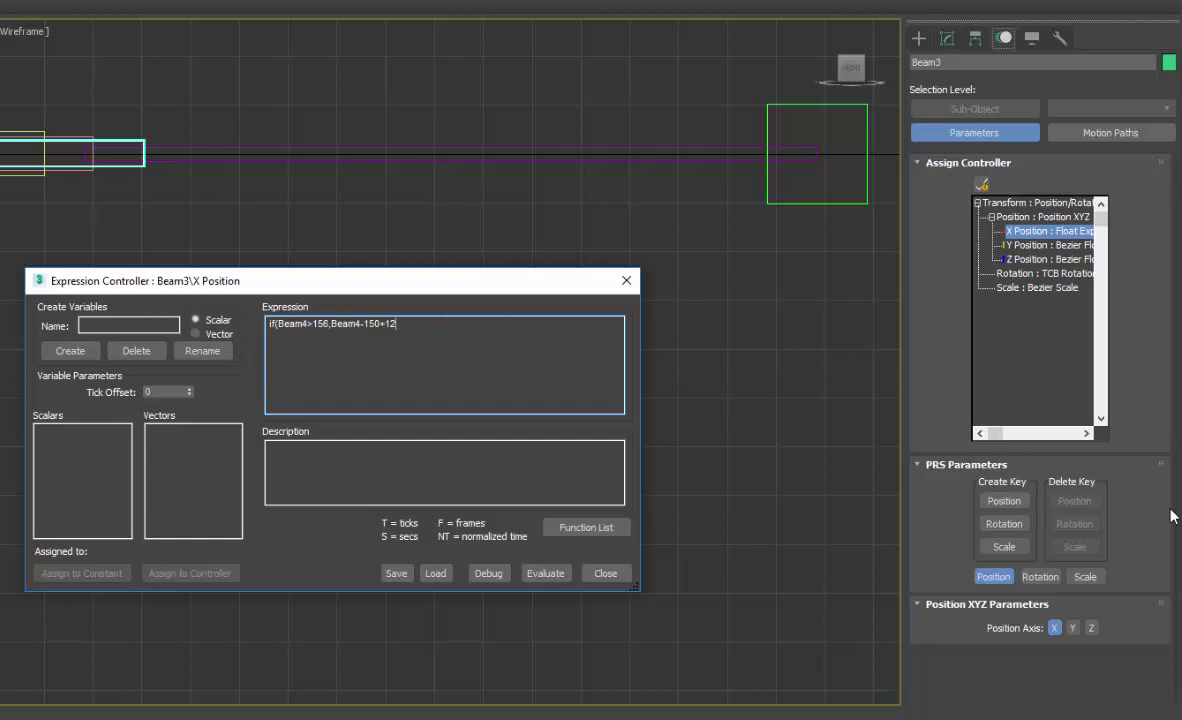
type(",20)")
left_click(545, 573)
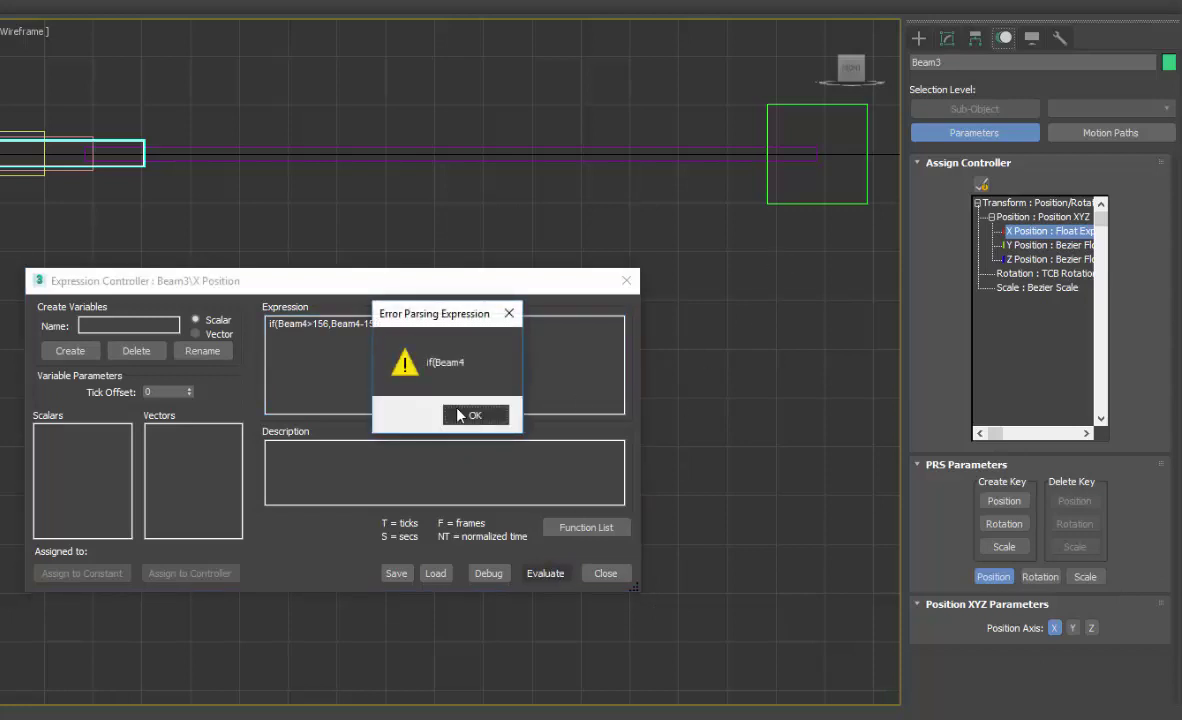
left_click(459, 415)
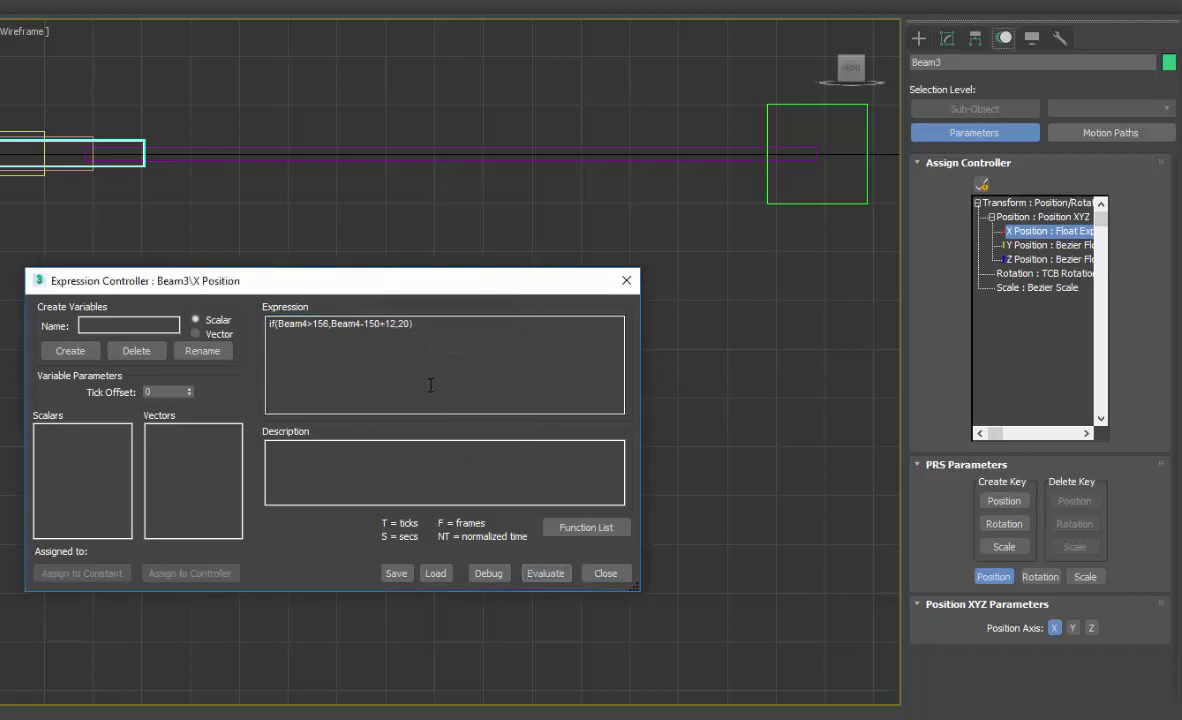
left_click(547, 573)
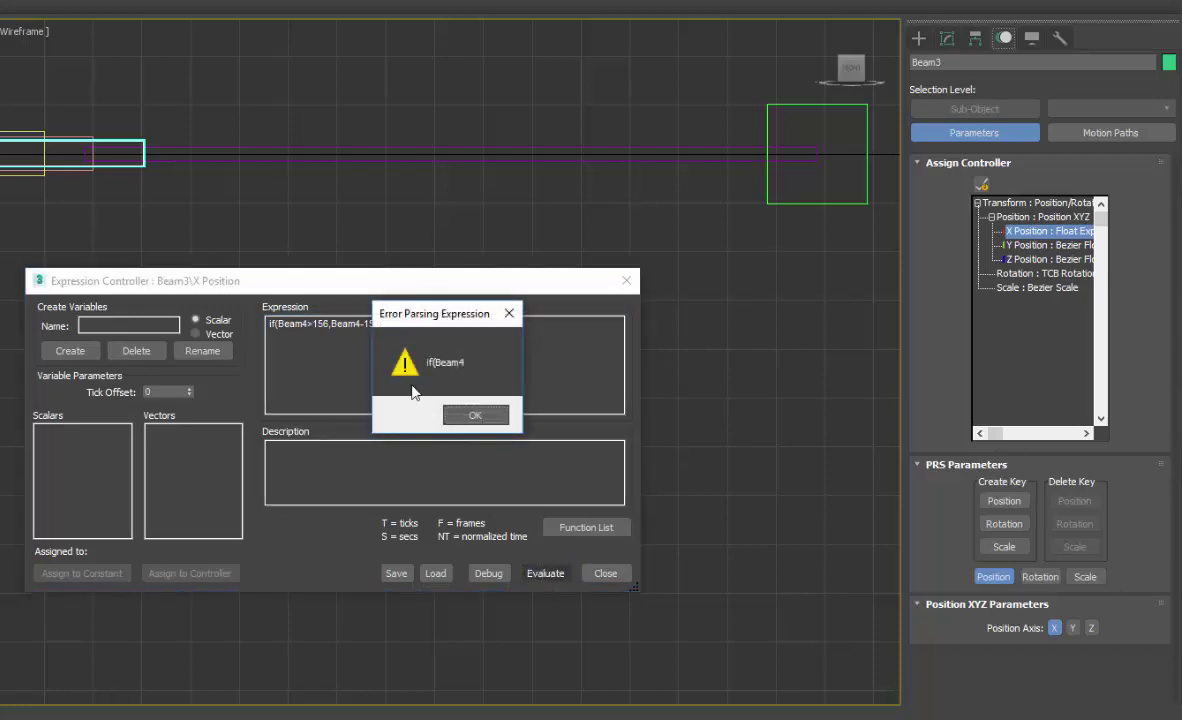
left_click(475, 416)
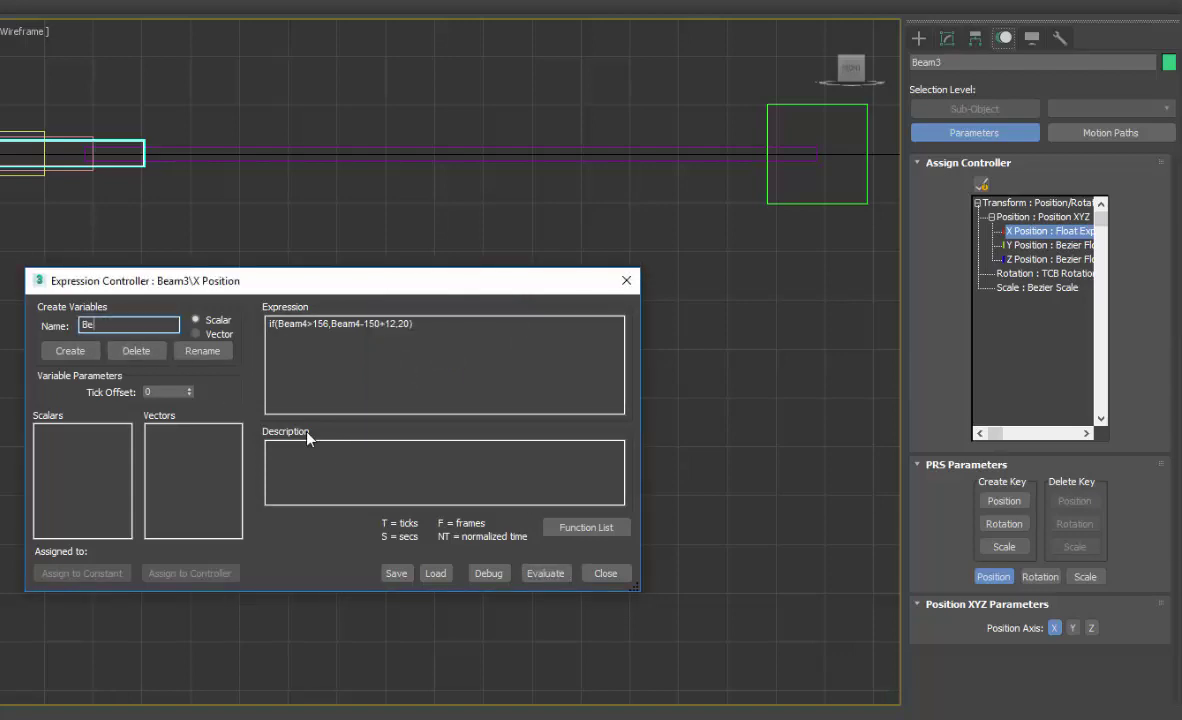
- Create a scalar variable named Beam4, assign it to Beam4's X Position controller, and evaluate Beam3's expression
type("am4")
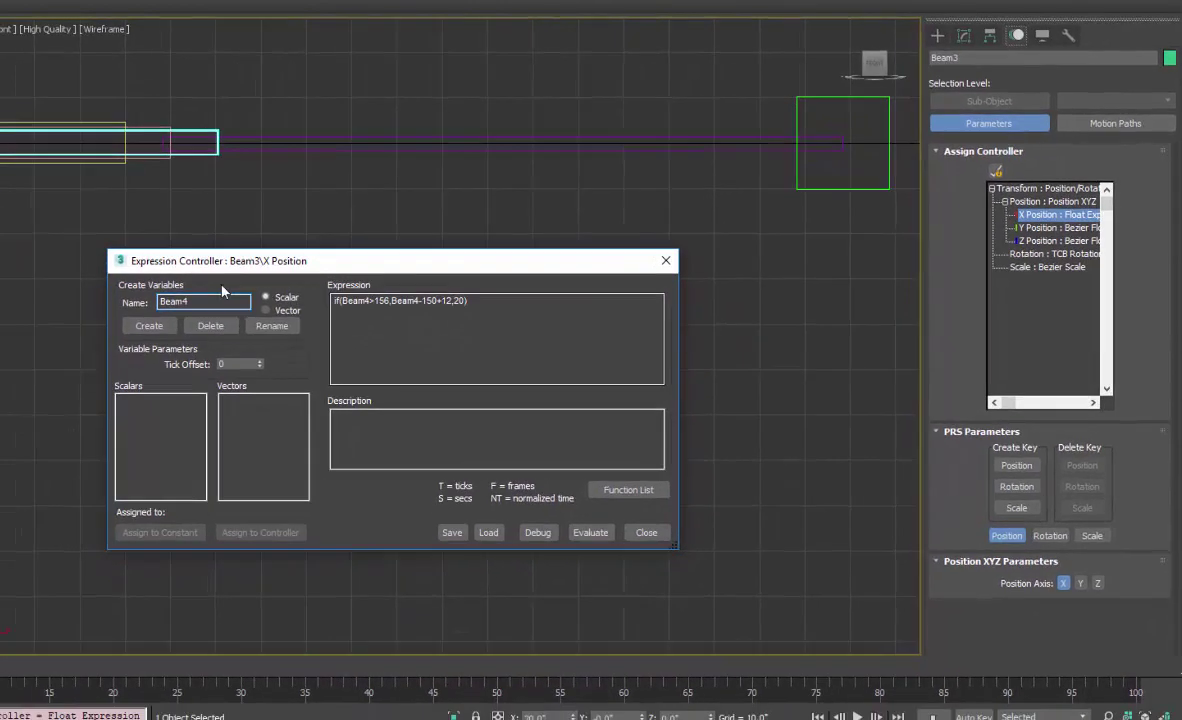
left_click(149, 325)
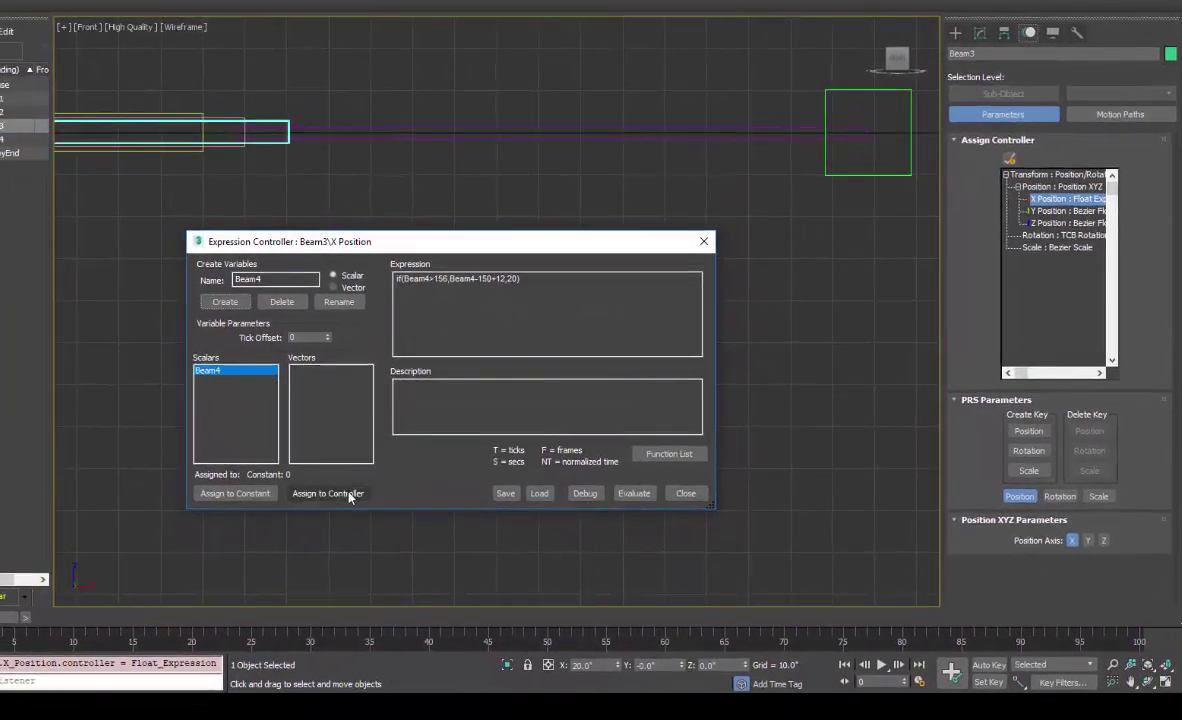
left_click(349, 494)
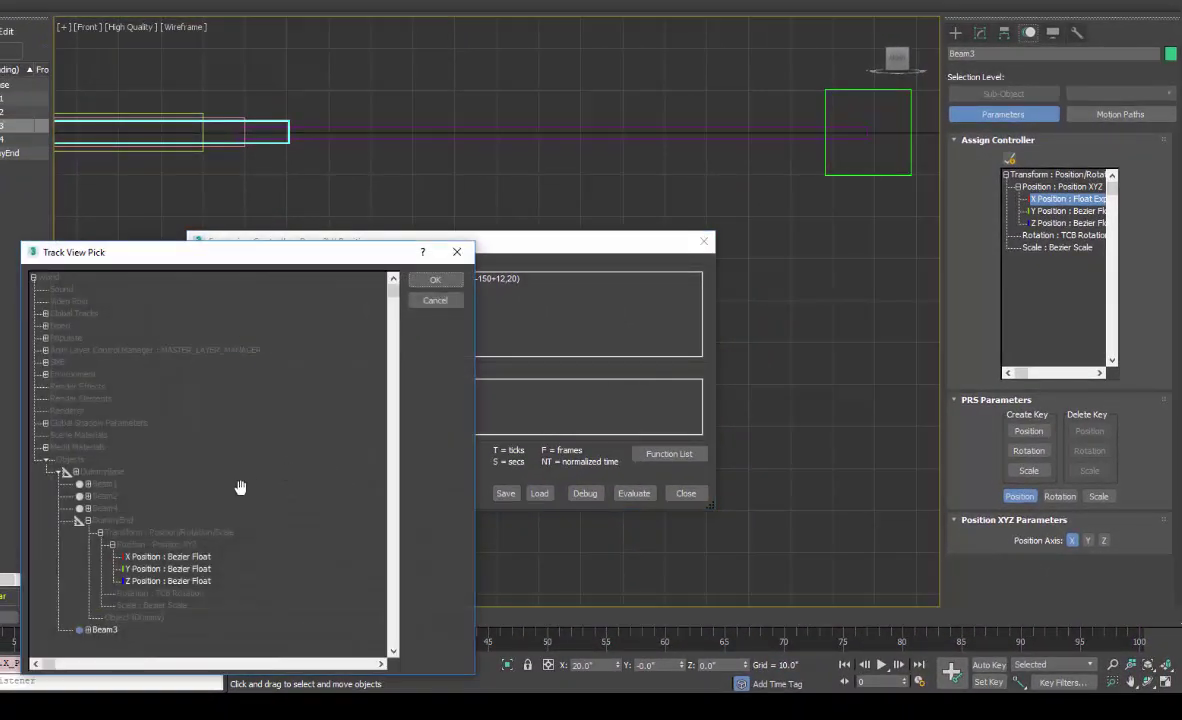
left_click(88, 508)
left_click(100, 520)
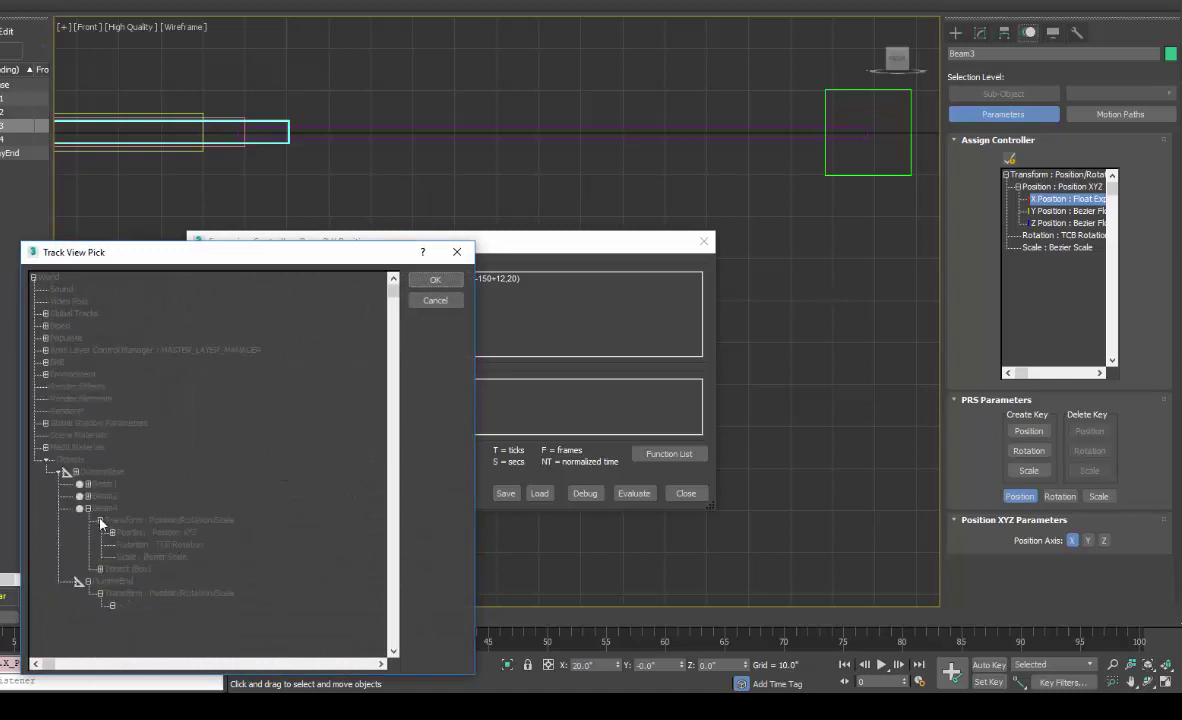
left_click(112, 533)
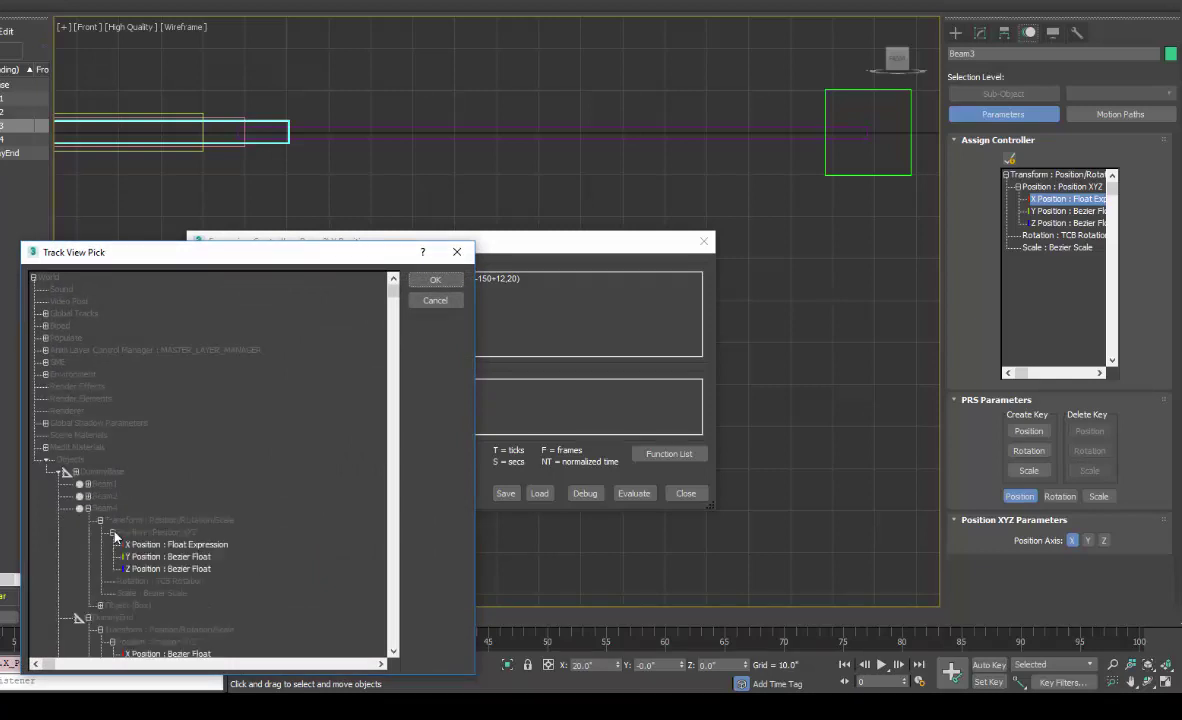
double_click(152, 542)
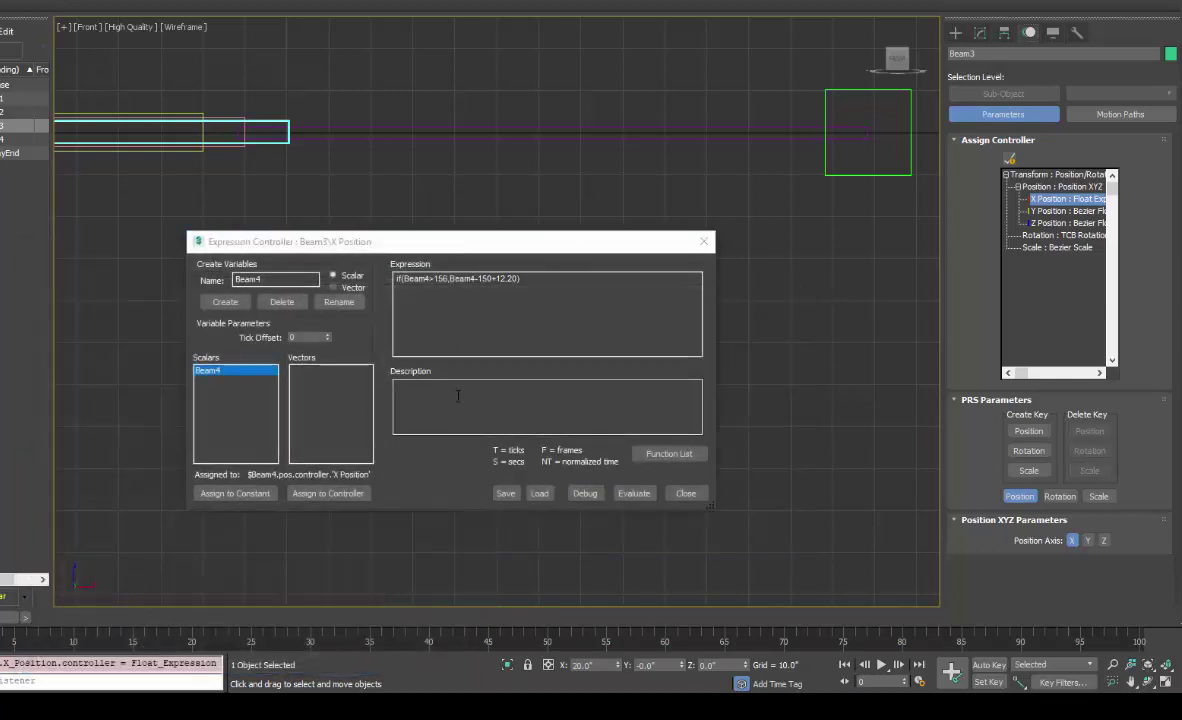
left_click(631, 493)
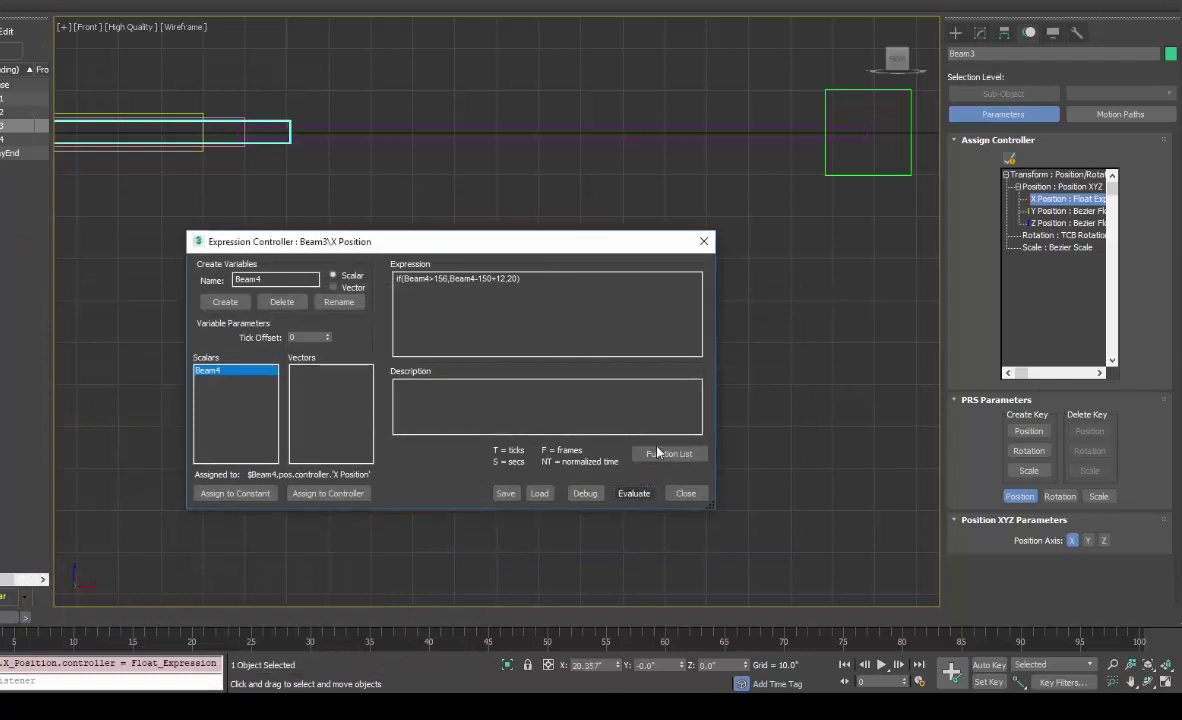
- Test Beam3's expression by moving DummyEnd outward along X and back to about 313.7 inches
left_click(882, 90)
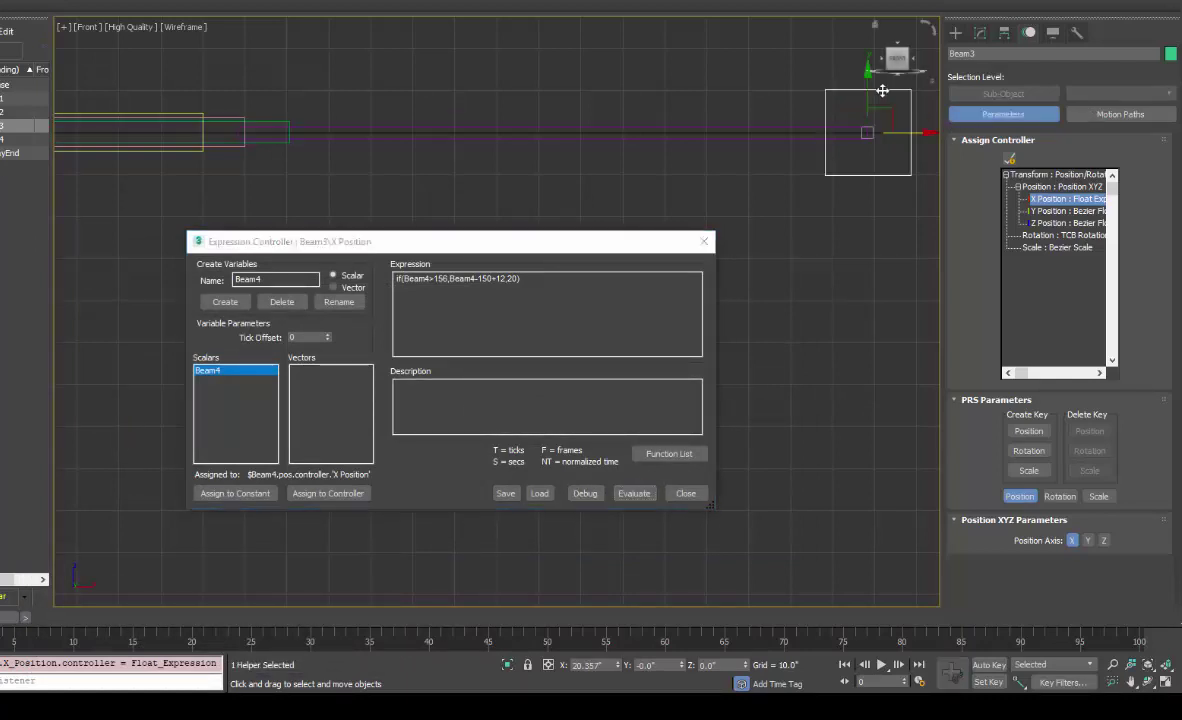
left_click_drag(892, 116, 1020, 113)
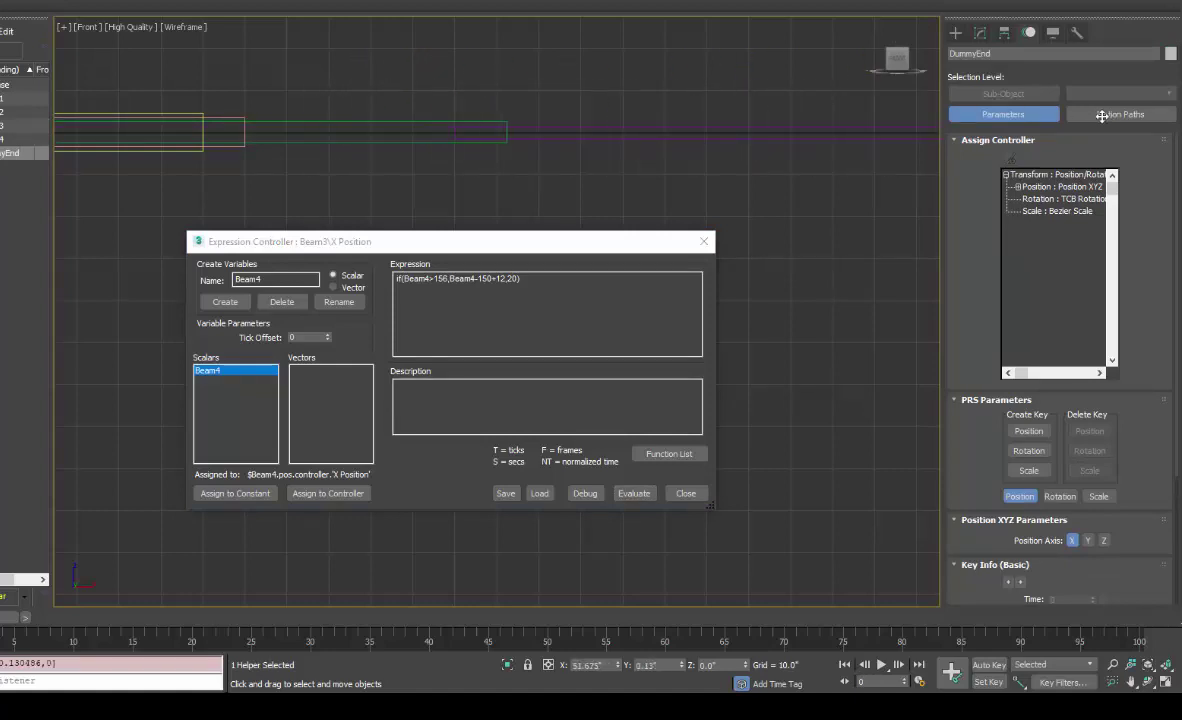
left_click_drag(1102, 116, 910, 133)
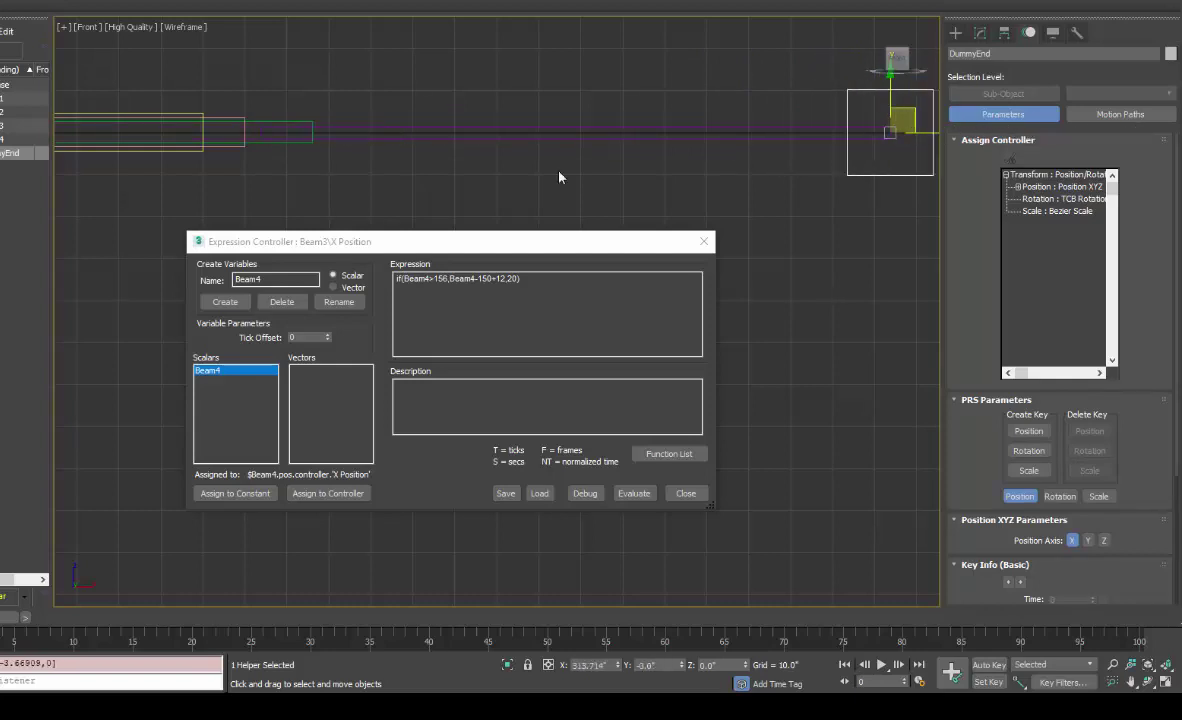
- Copy Beam3's entire X Position expression and close its expression controller
scroll(520, 178, "down", 3)
middle_click_drag(528, 158, 541, 113)
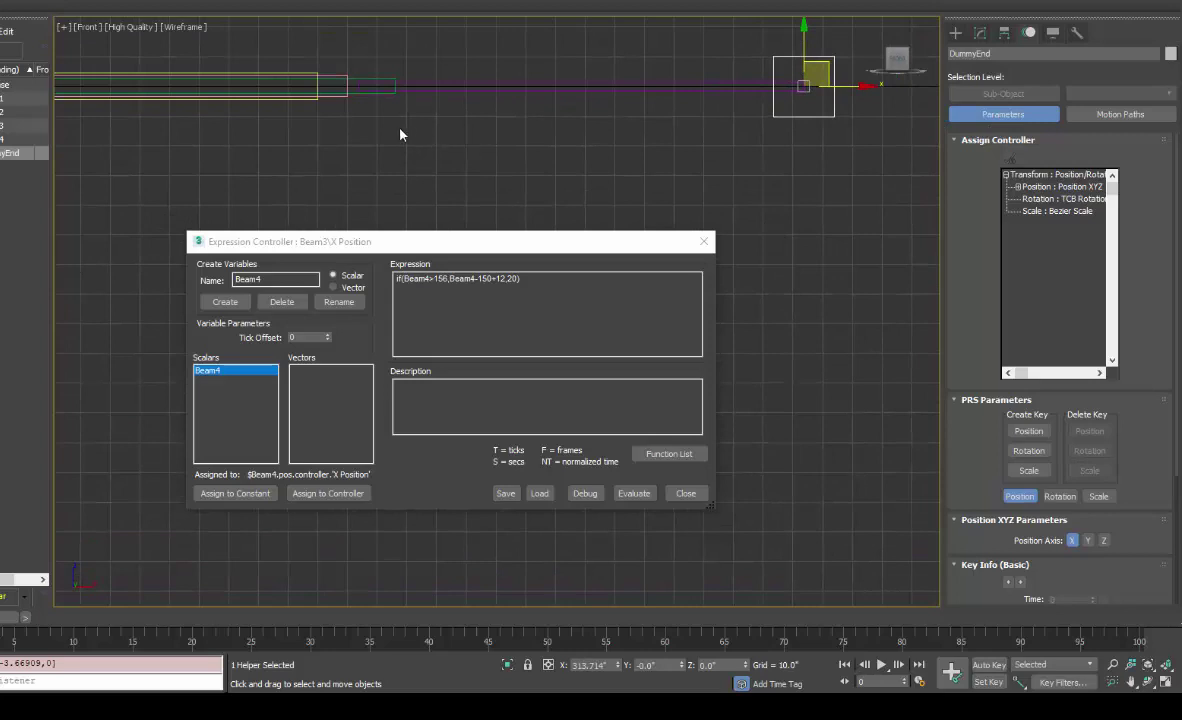
left_click(528, 278)
left_click_drag(528, 278, 355, 268)
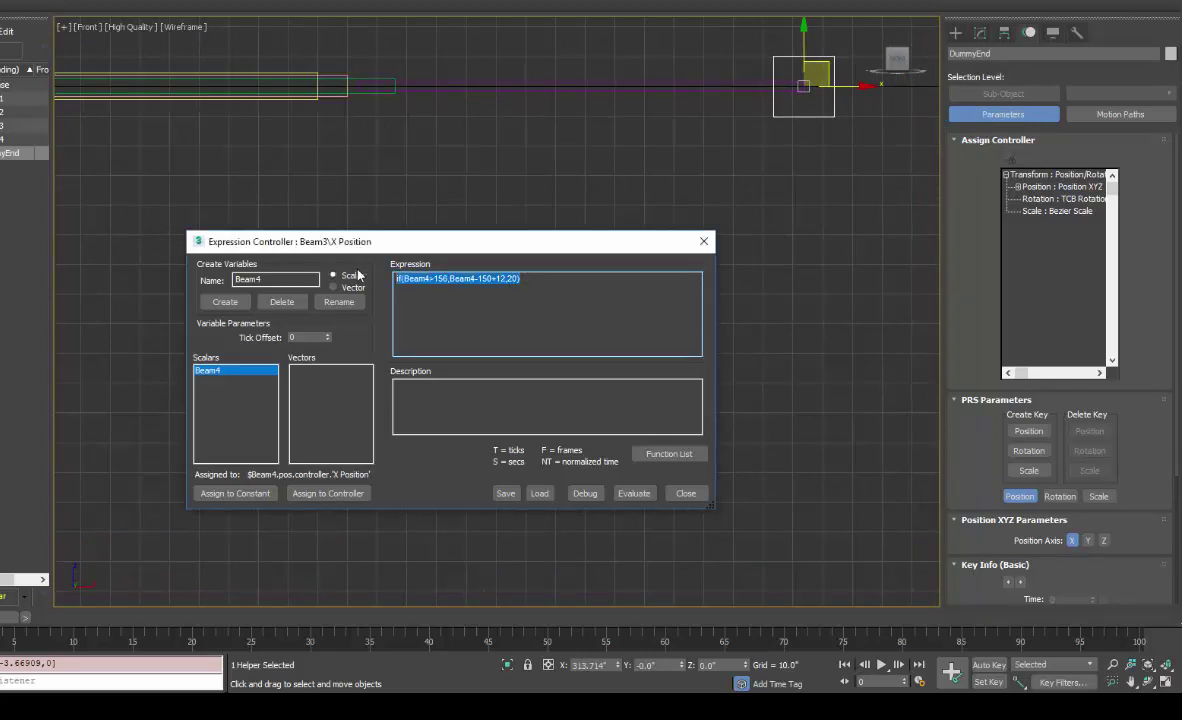
left_click(703, 241)
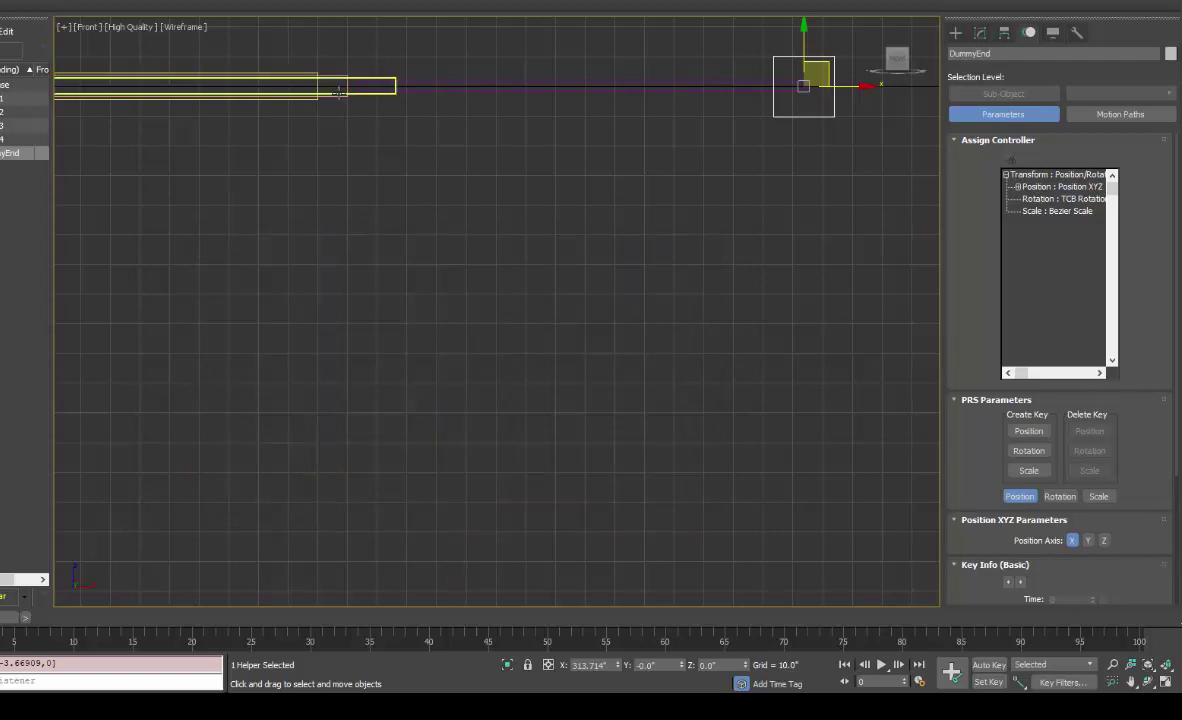
- Select Beam2 and assign a Float Expression controller to its X Position
left_click(340, 93)
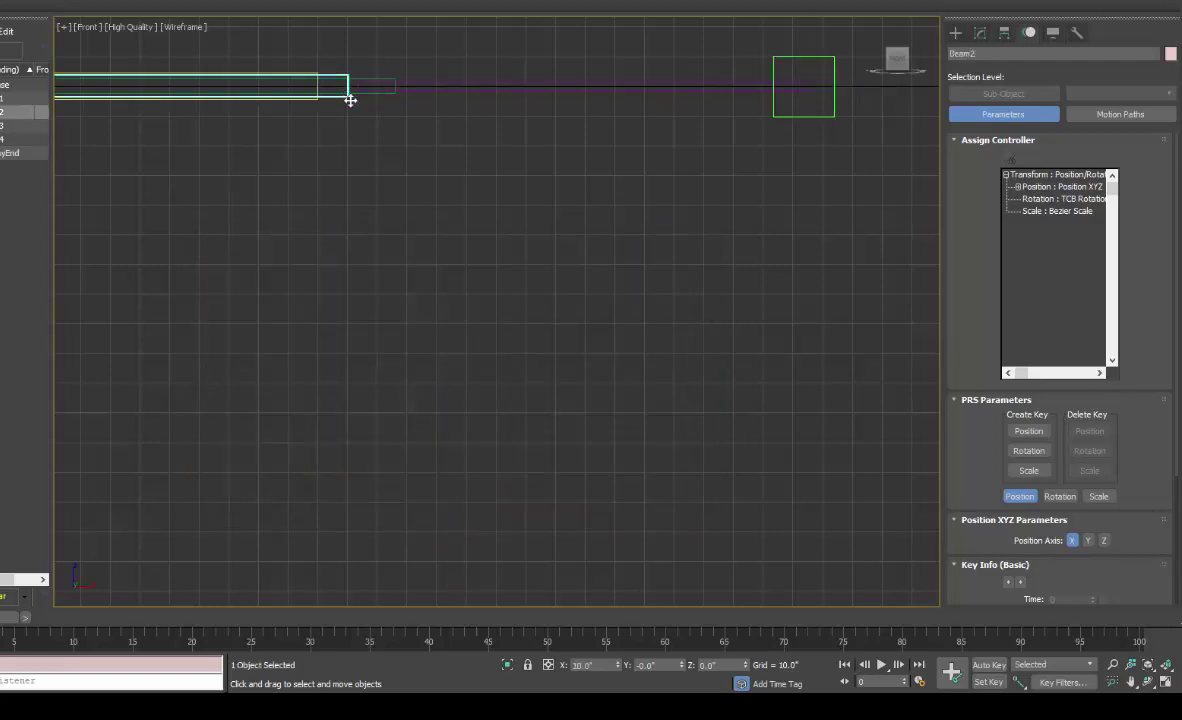
left_click(1018, 187)
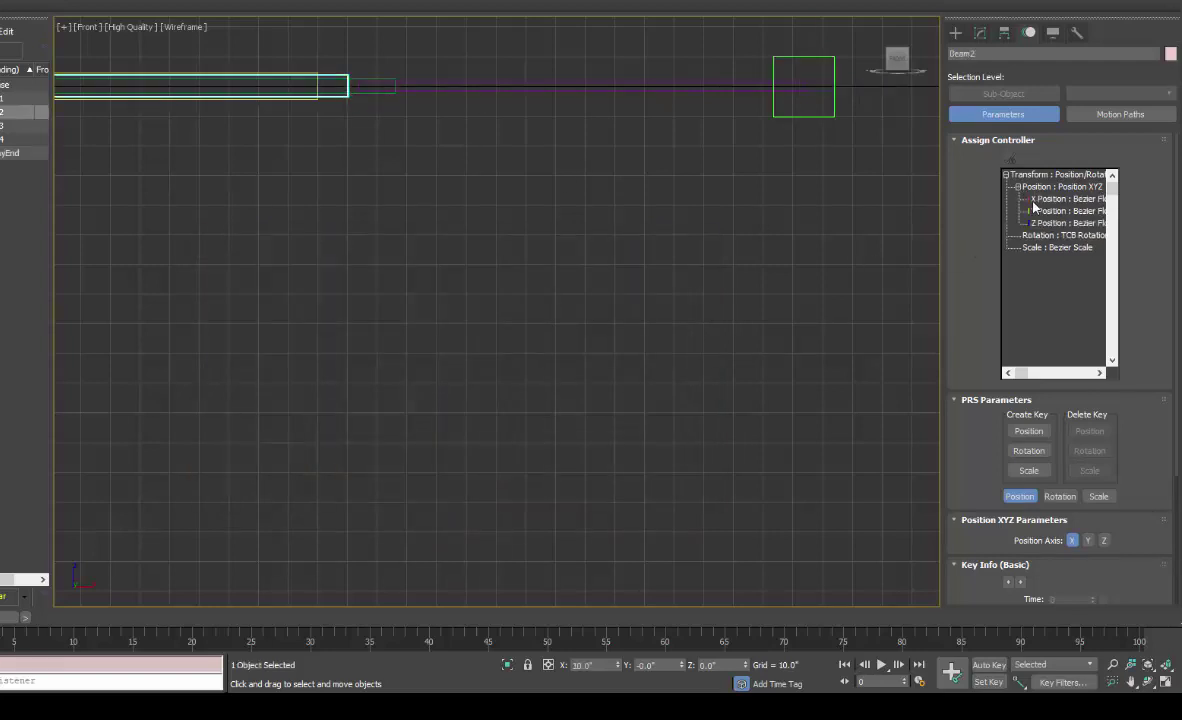
left_click(1050, 199)
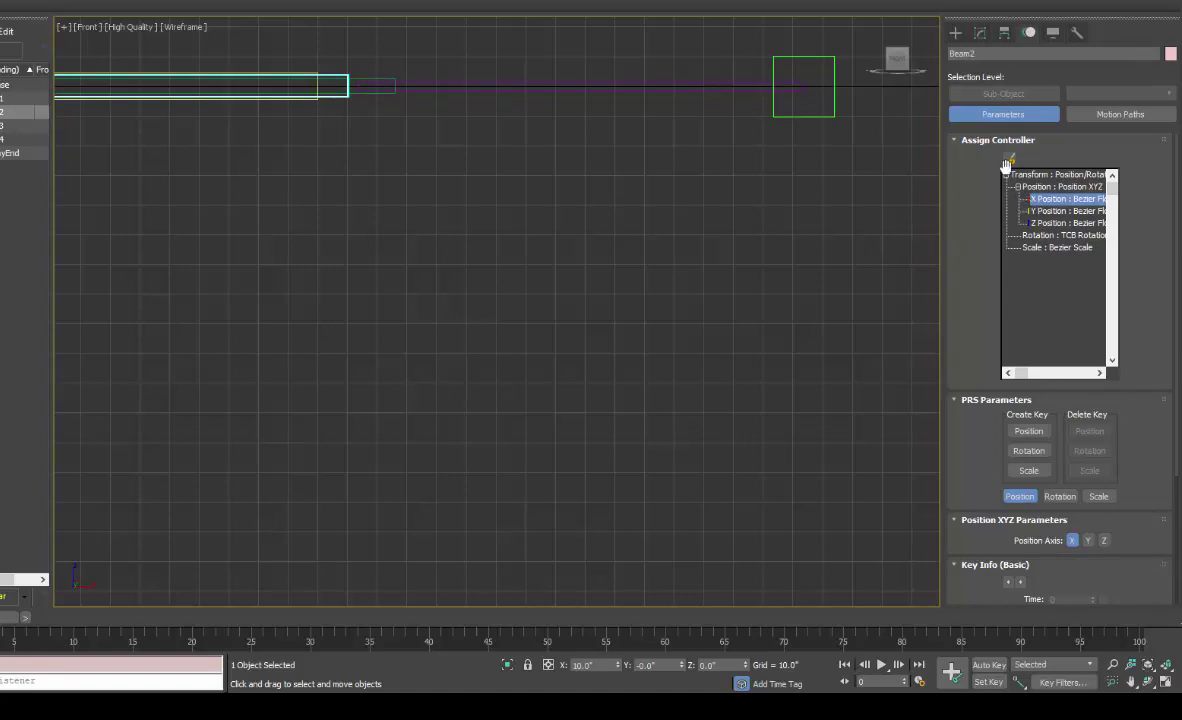
left_click(1009, 160)
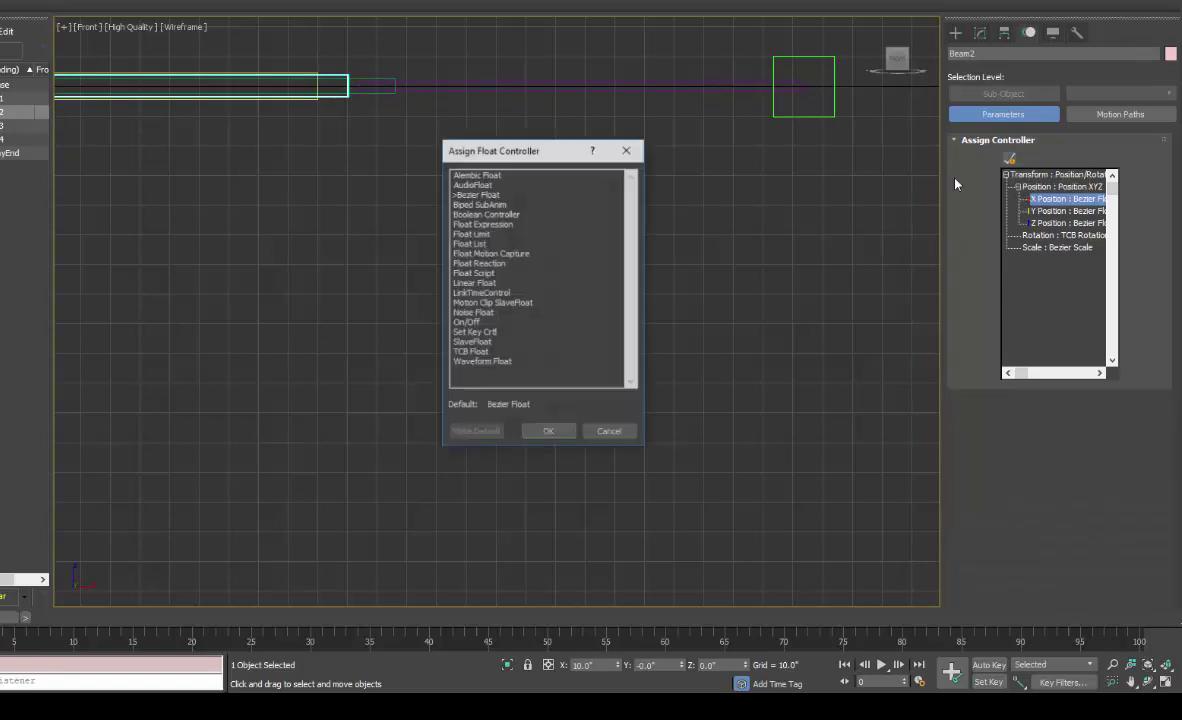
double_click(481, 225)
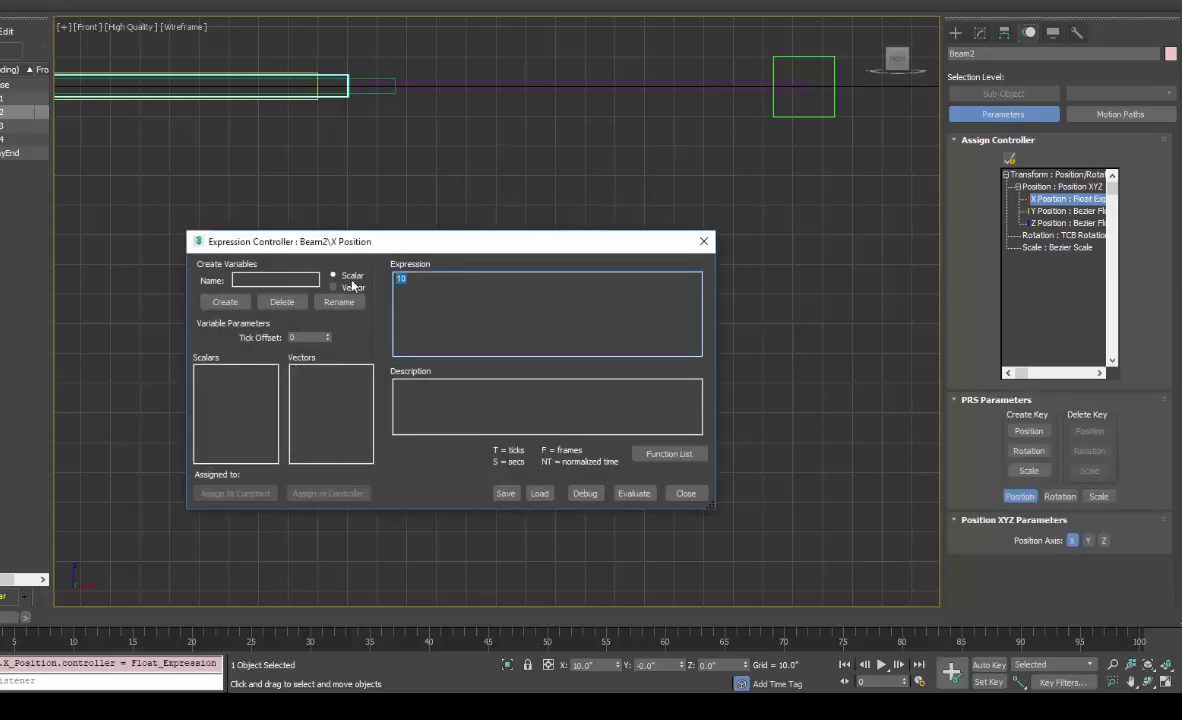
- Paste Beam3's copied expression into Beam2's X Position controller and move DummyEnd outward along X to about 436 inches
type("if(Beam4>150,Beam4-150+12,20)")
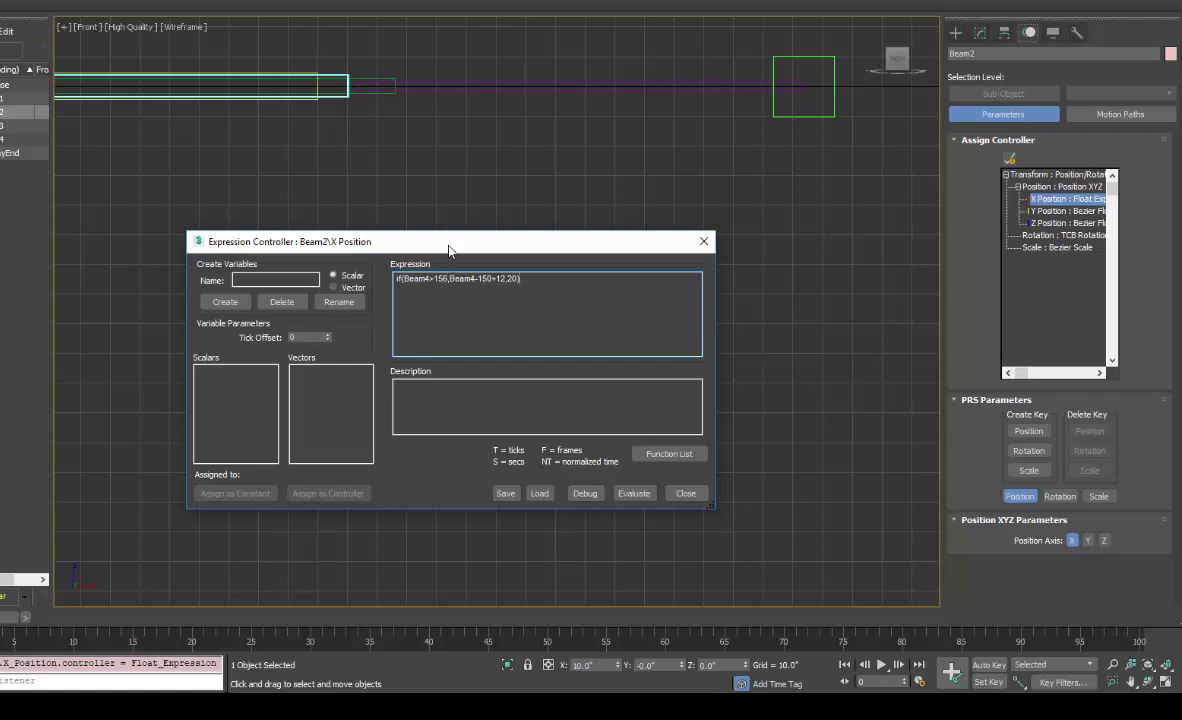
left_click_drag(420, 241, 381, 310)
scroll(453, 245, "down", 2)
scroll(453, 245, "down", 3)
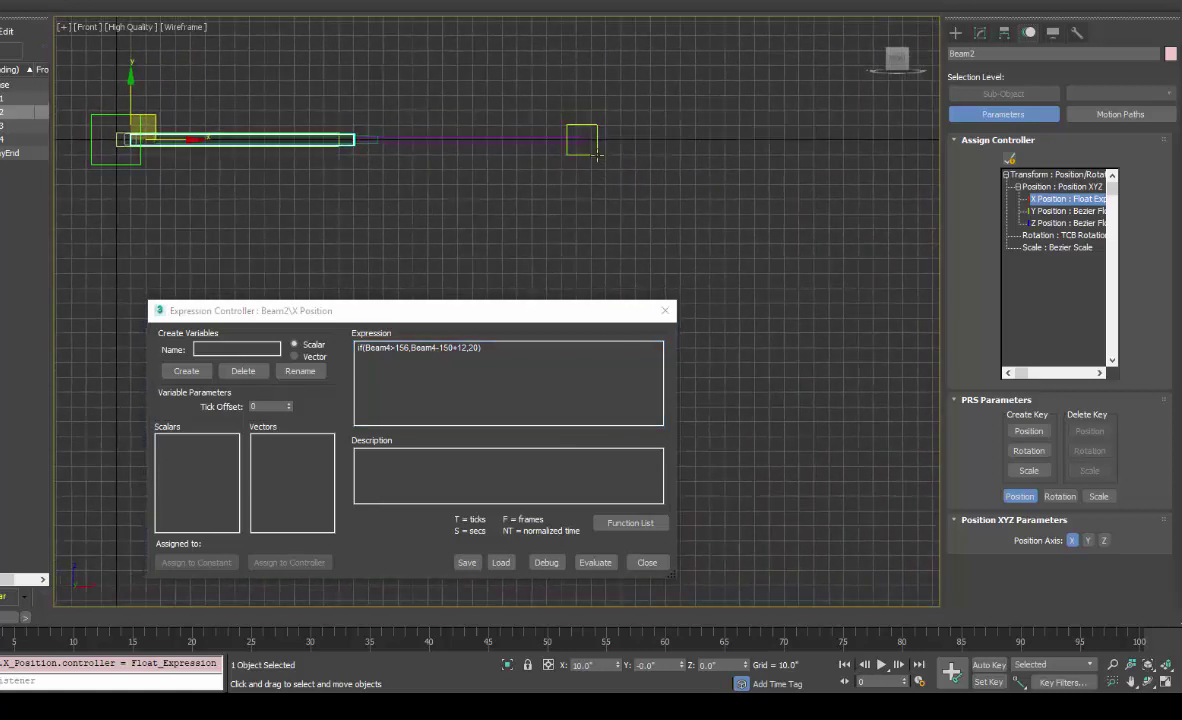
left_click(596, 152)
left_click_drag(643, 142, 825, 154)
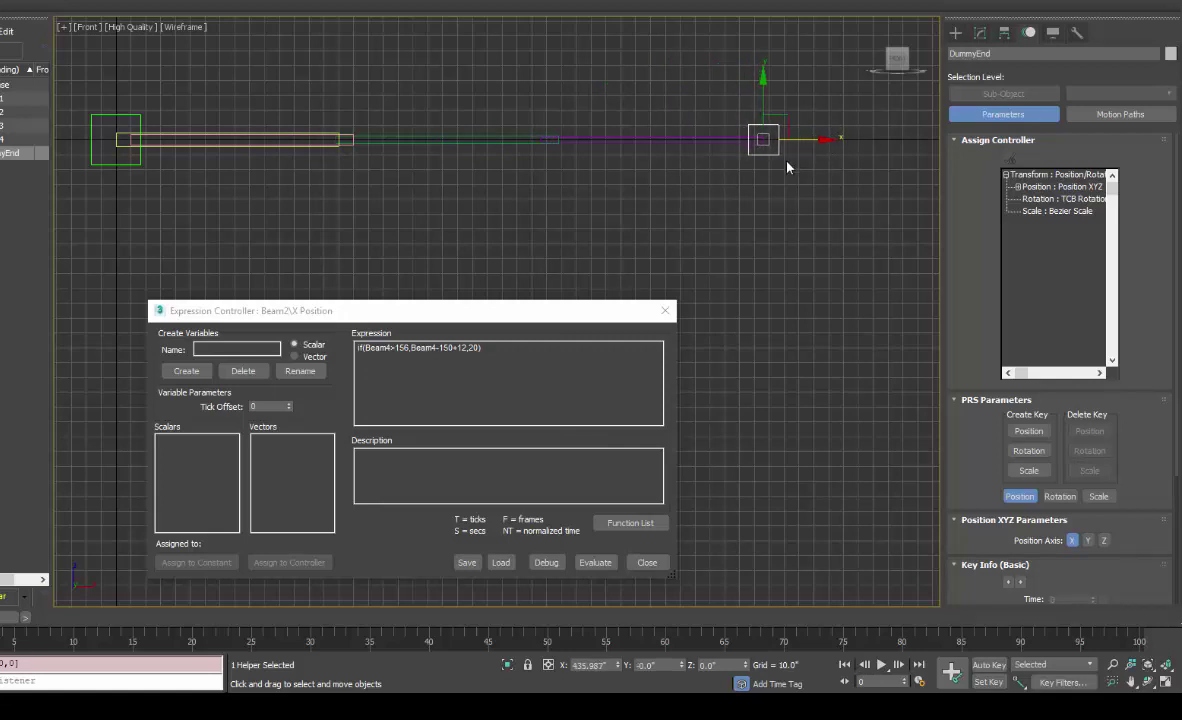
- Change Beam2's X Position expression to if(Beam4>286,Beam4-300+24,10), selecting Beam4 to check its X position, and evaluate the expression
left_click(695, 142)
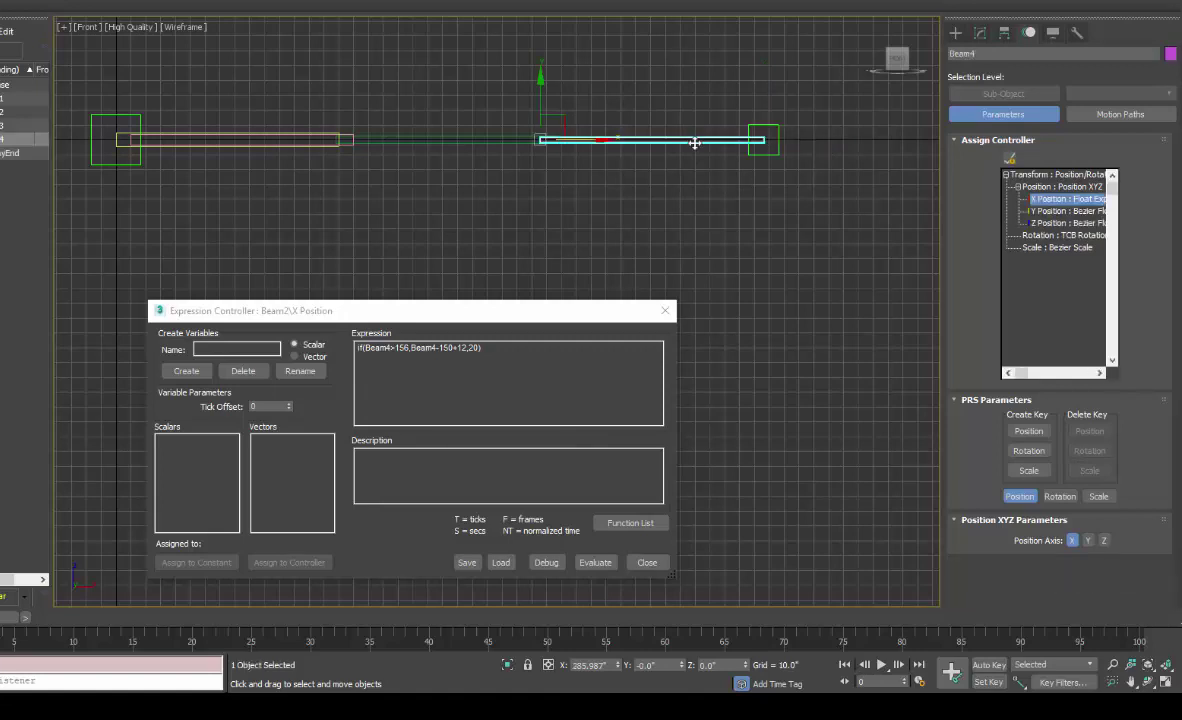
left_click(400, 349)
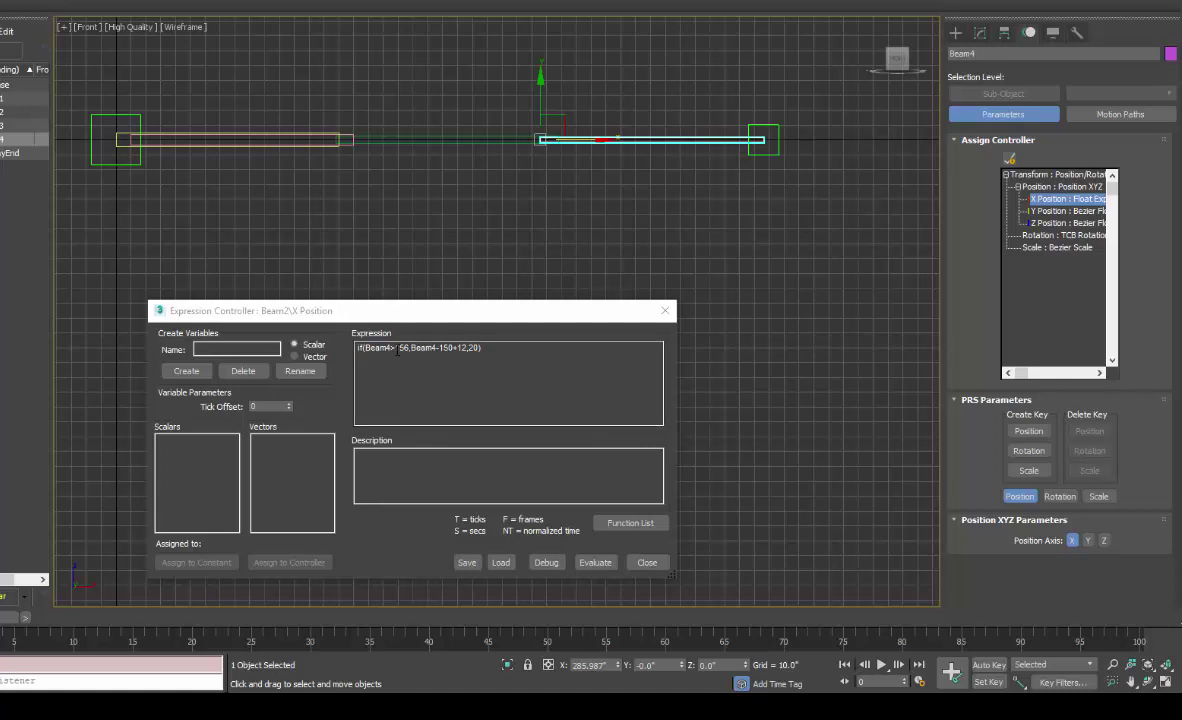
left_click_drag(396, 349, 407, 349)
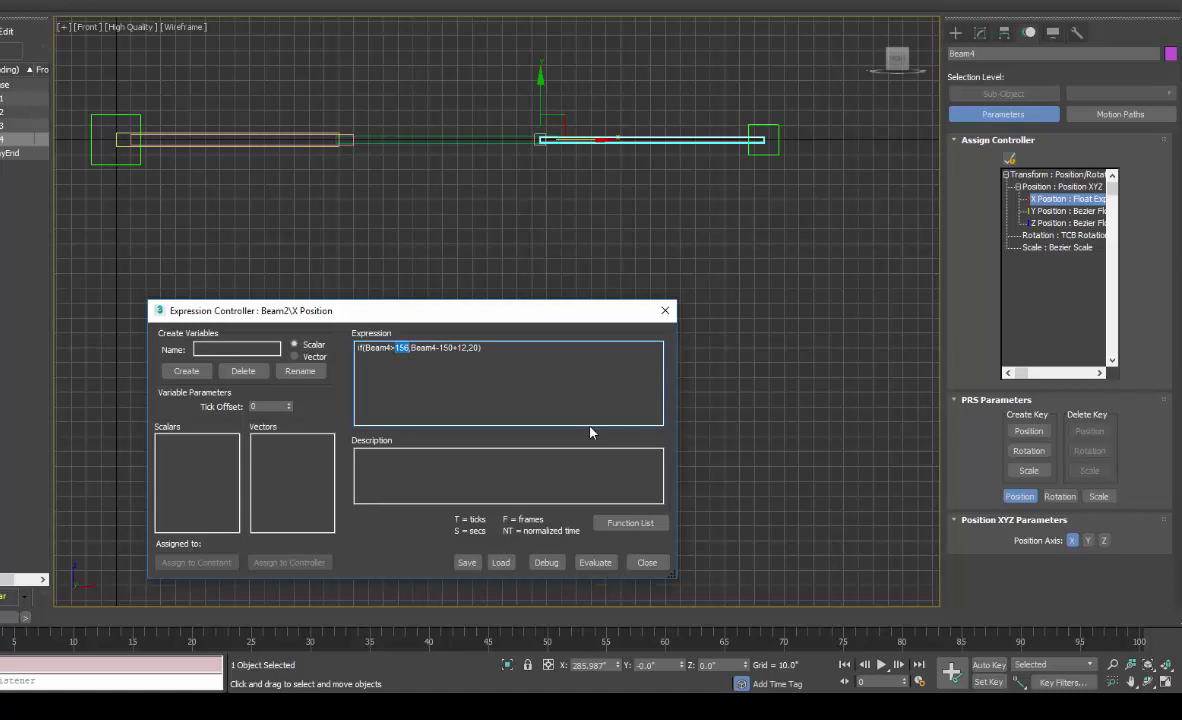
type("286")
type("300")
type("24,")
left_click(594, 563)
left_click(576, 360)
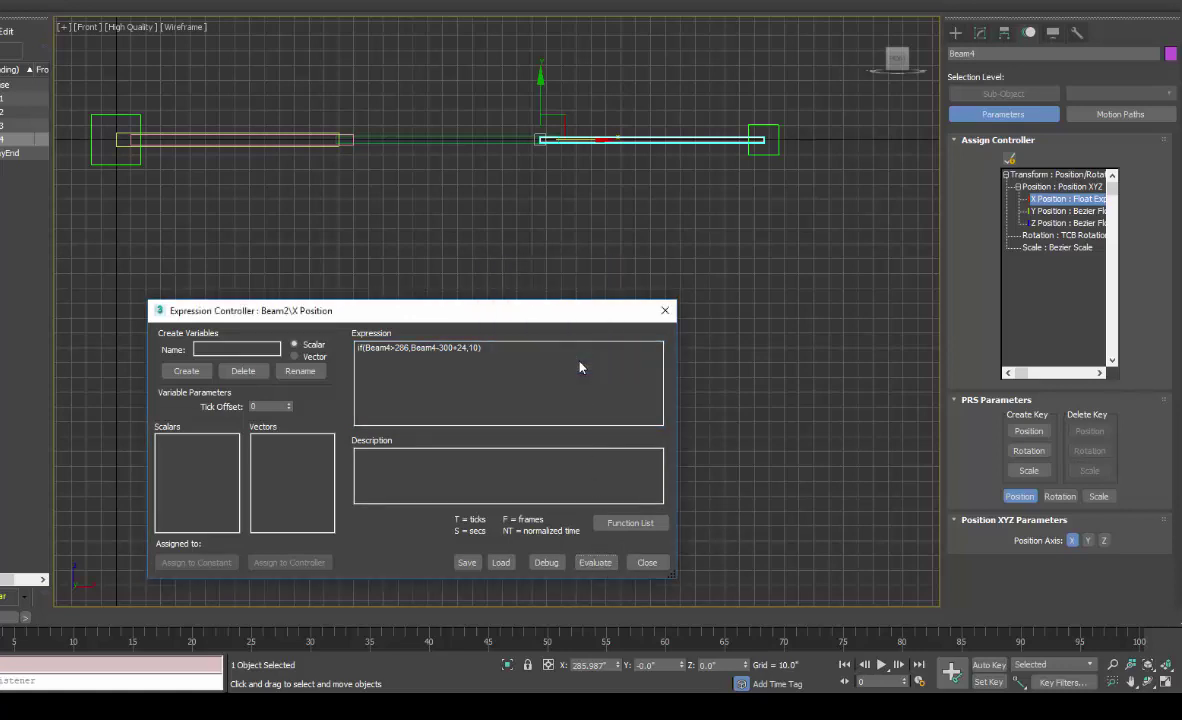
- Create a scalar variable named Beam4 in Beam2's expression controller and assign it to Beam4's X Position controller
left_click(238, 349)
type("B")
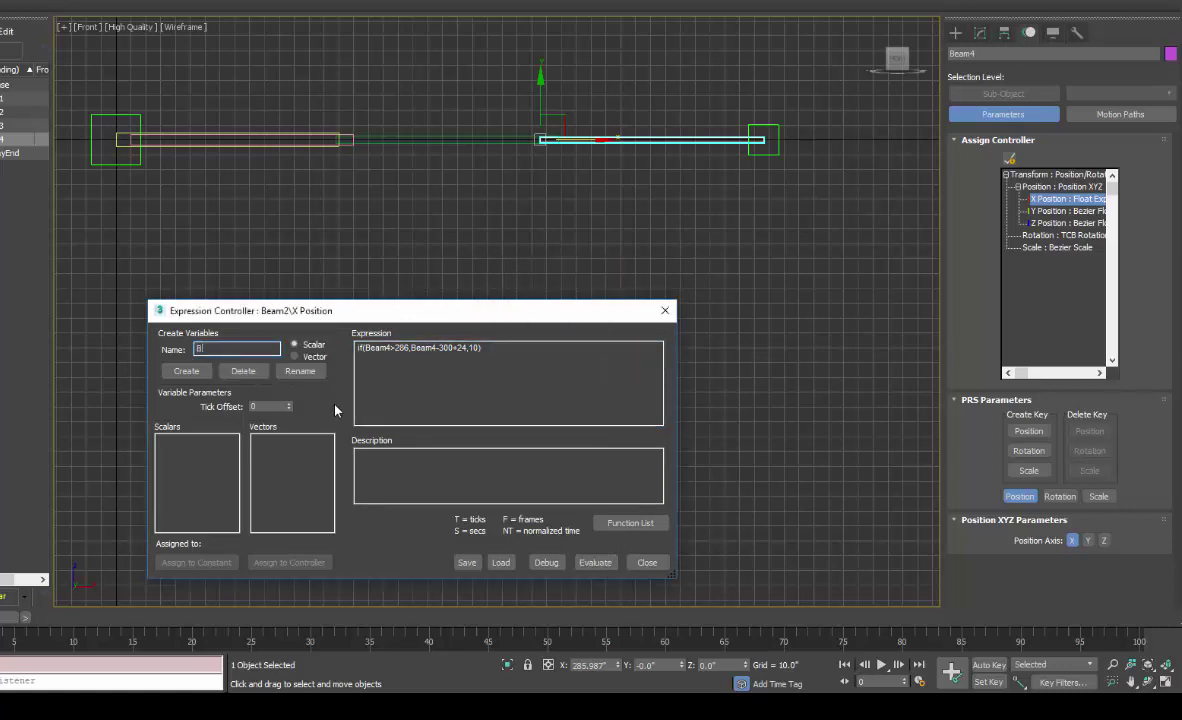
type("eam4")
left_click(184, 371)
left_click(285, 562)
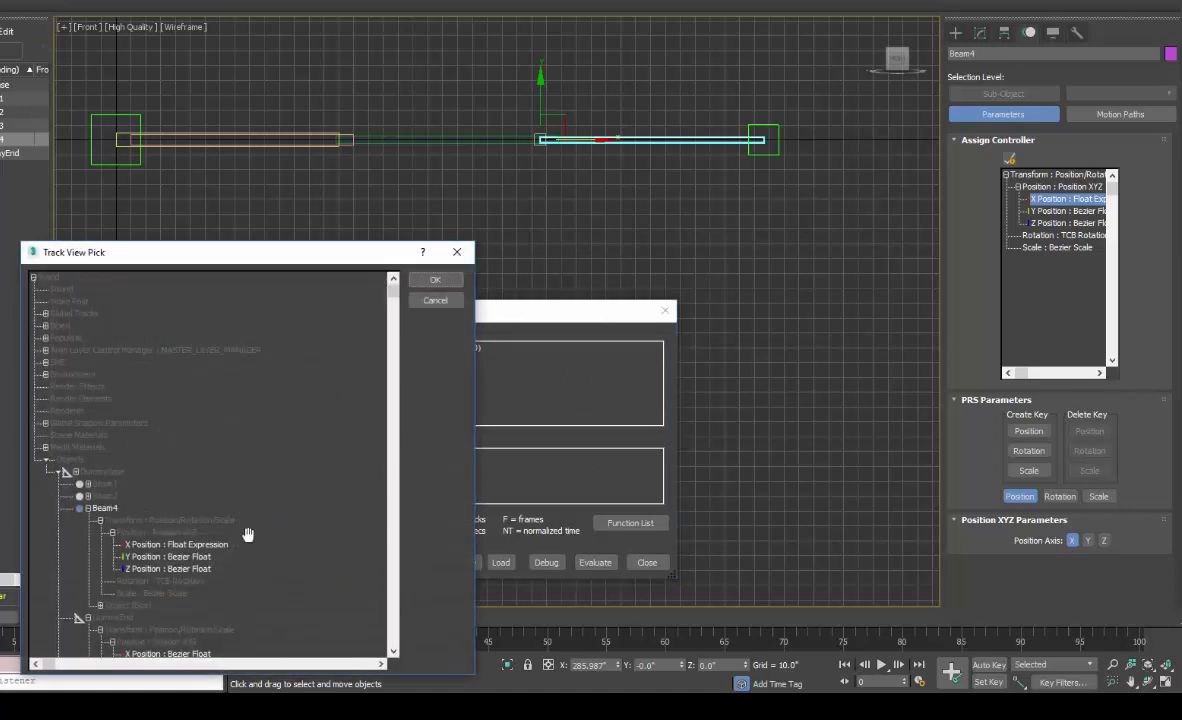
double_click(178, 544)
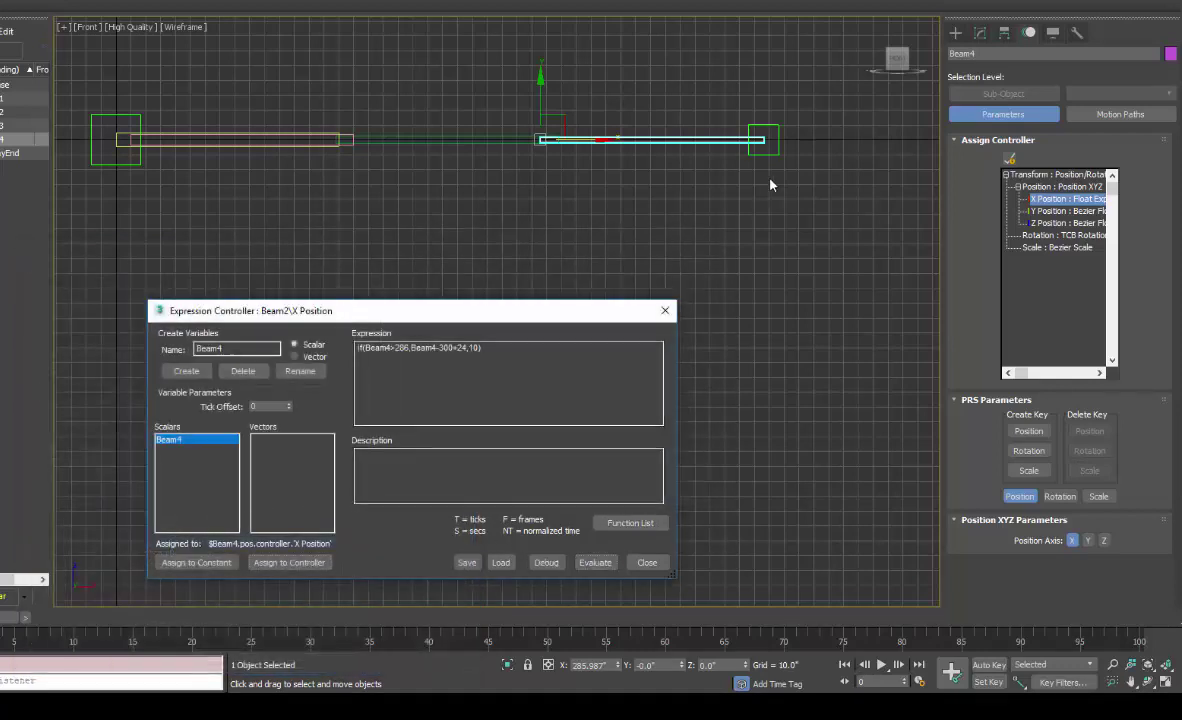
- Test the beams by moving DummyEnd inward to about 63 inches along X, and display the viewport shaded with edged faces
left_click(772, 138)
left_click_drag(785, 122, 234, 144)
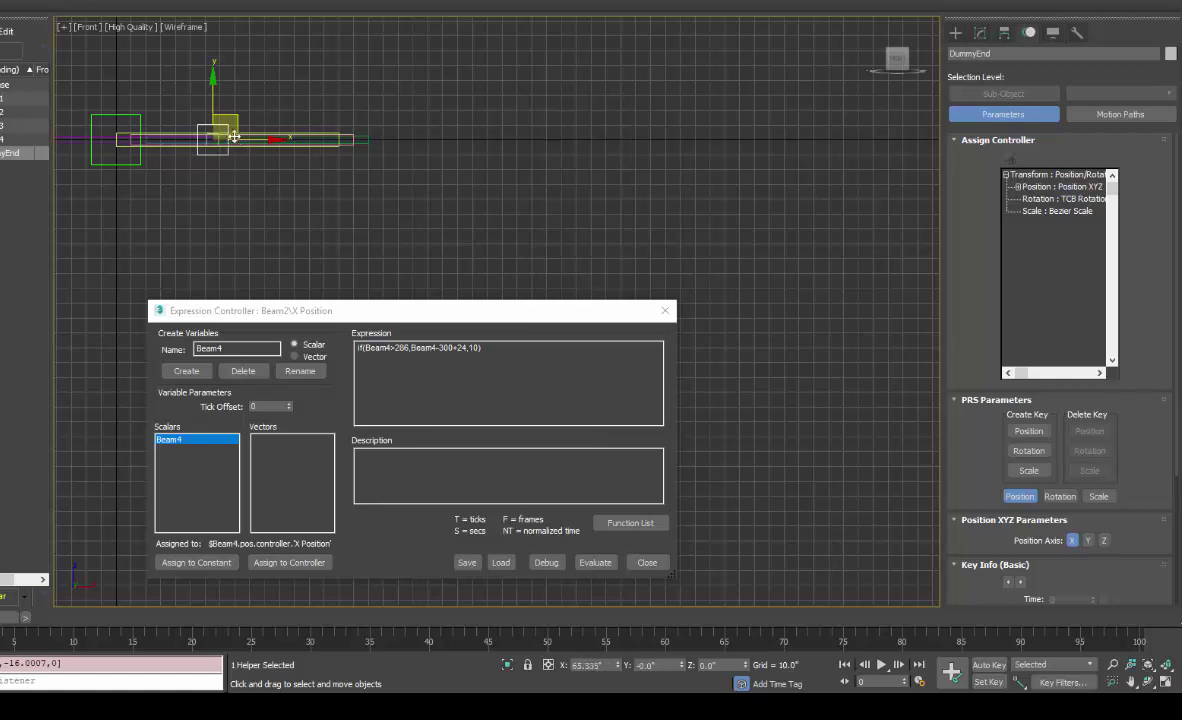
left_click(182, 27)
left_click(200, 42)
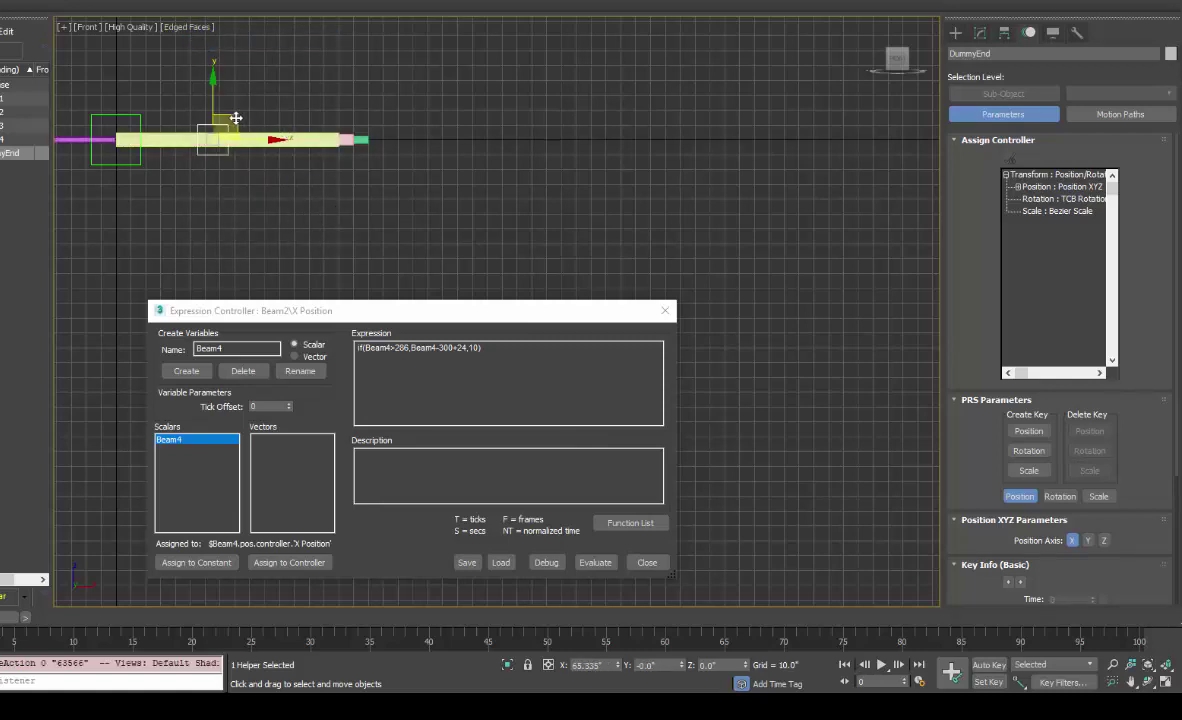
- Test the shaded beams by moving DummyEnd outward to about 296 inches along X and slightly farther
left_click_drag(235, 118, 578, 128)
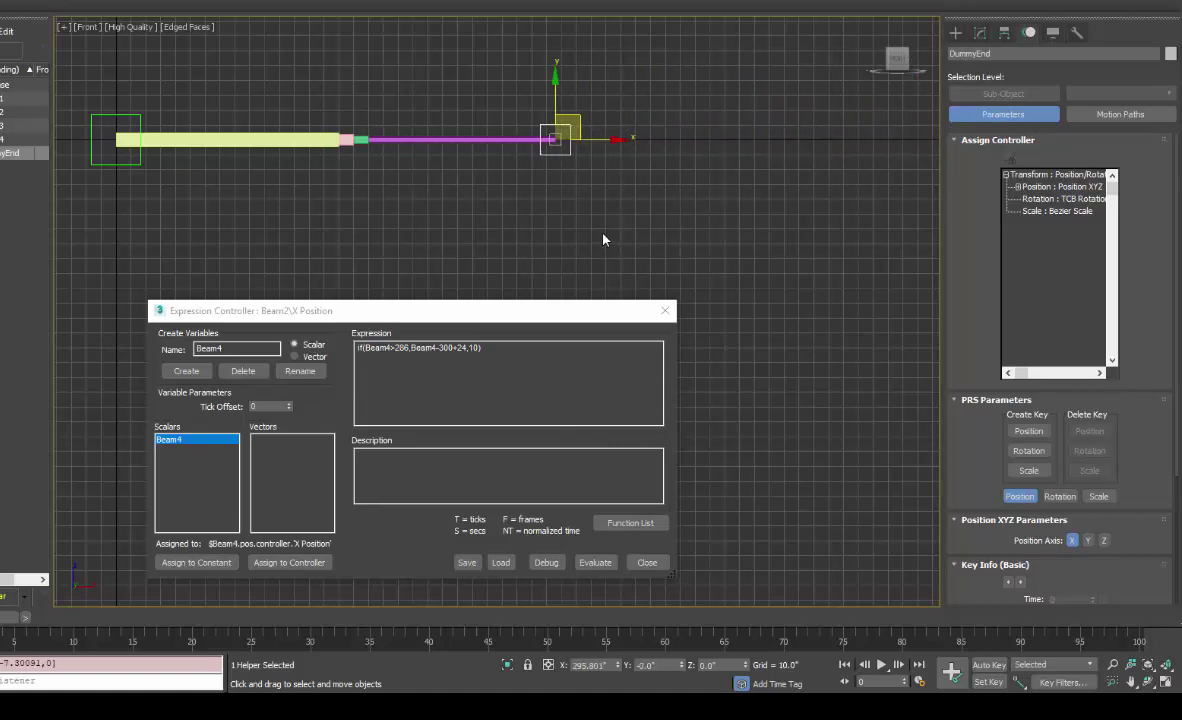
left_click(540, 321)
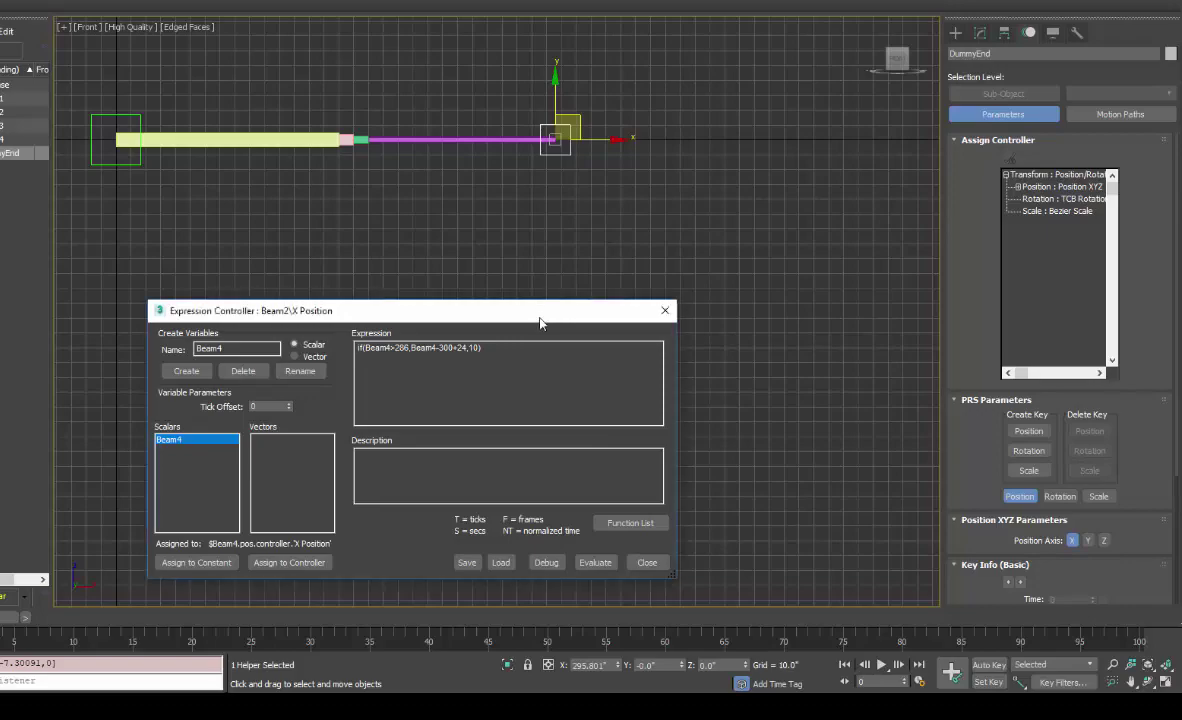
left_click_drag(540, 321, 544, 282)
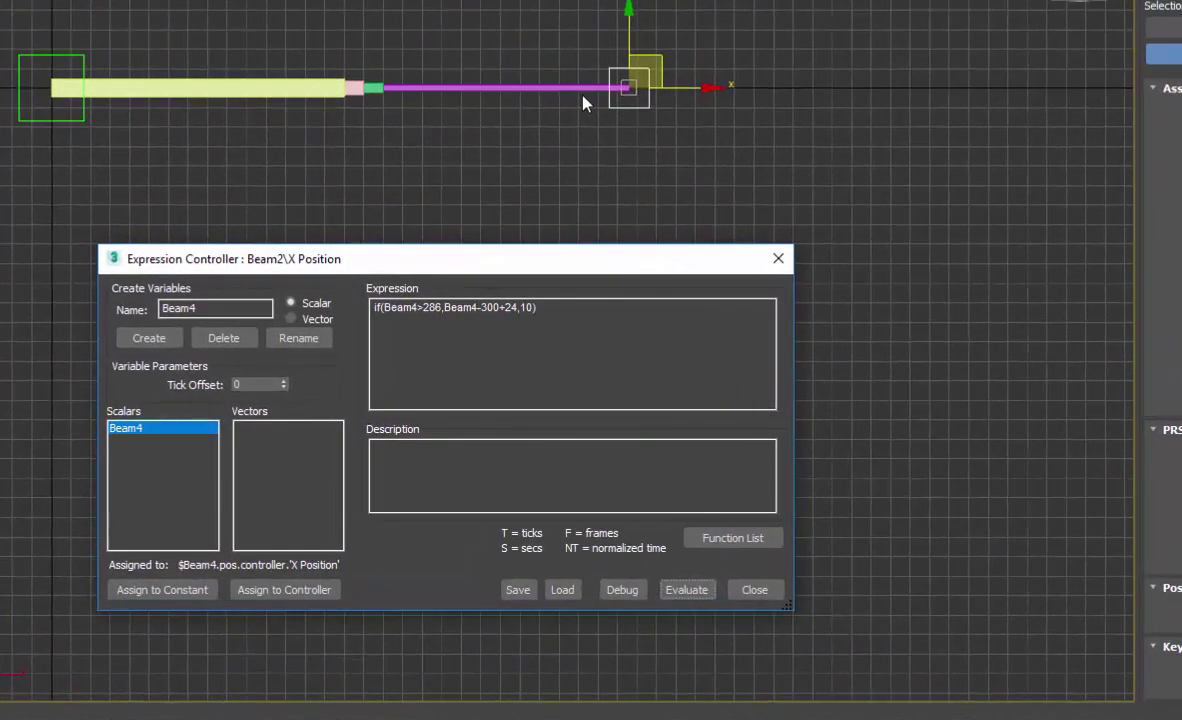
left_click(661, 62)
left_click_drag(661, 62, 650, 87)
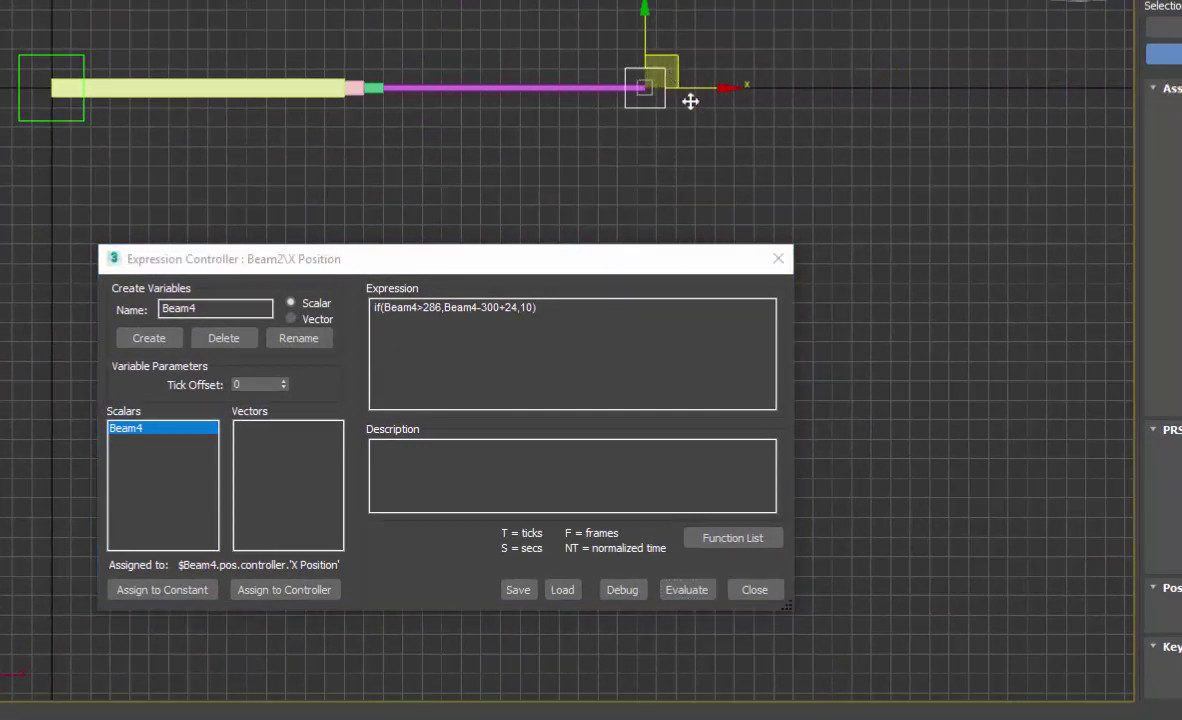
- Open Beam4's X Position expression in place of Beam2's and insert "if(Dend <" before DEnd-150
left_click(512, 90)
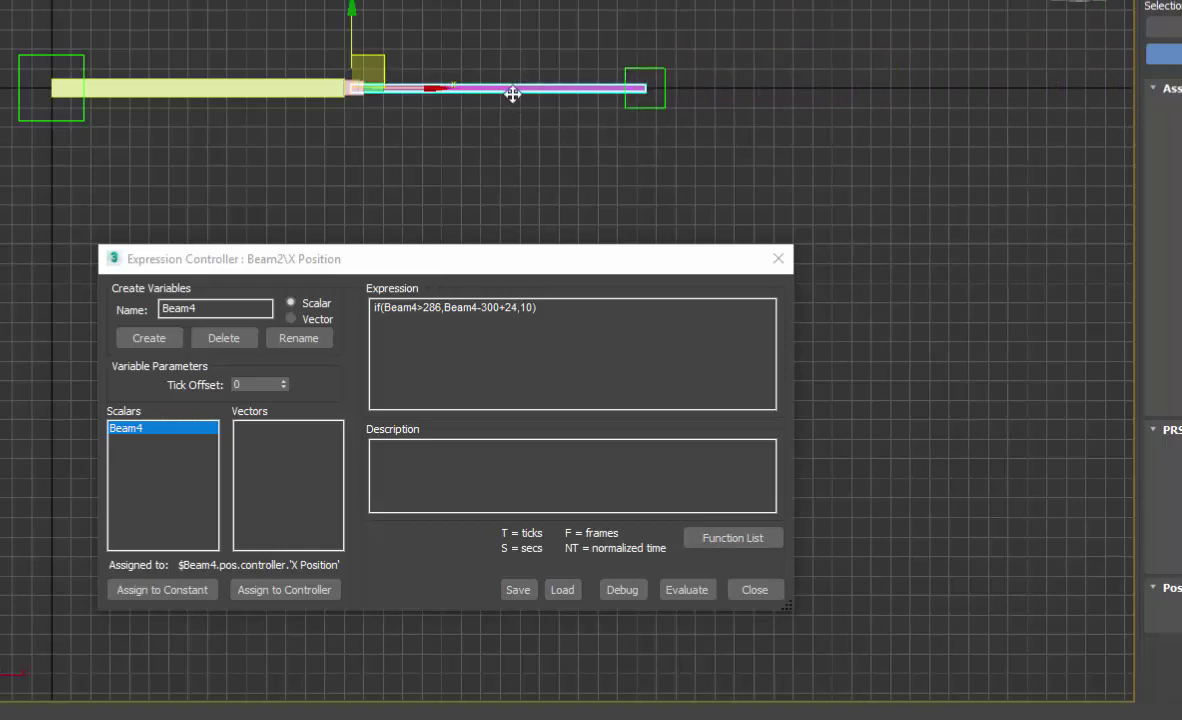
left_click(776, 258)
double_click(1157, 192)
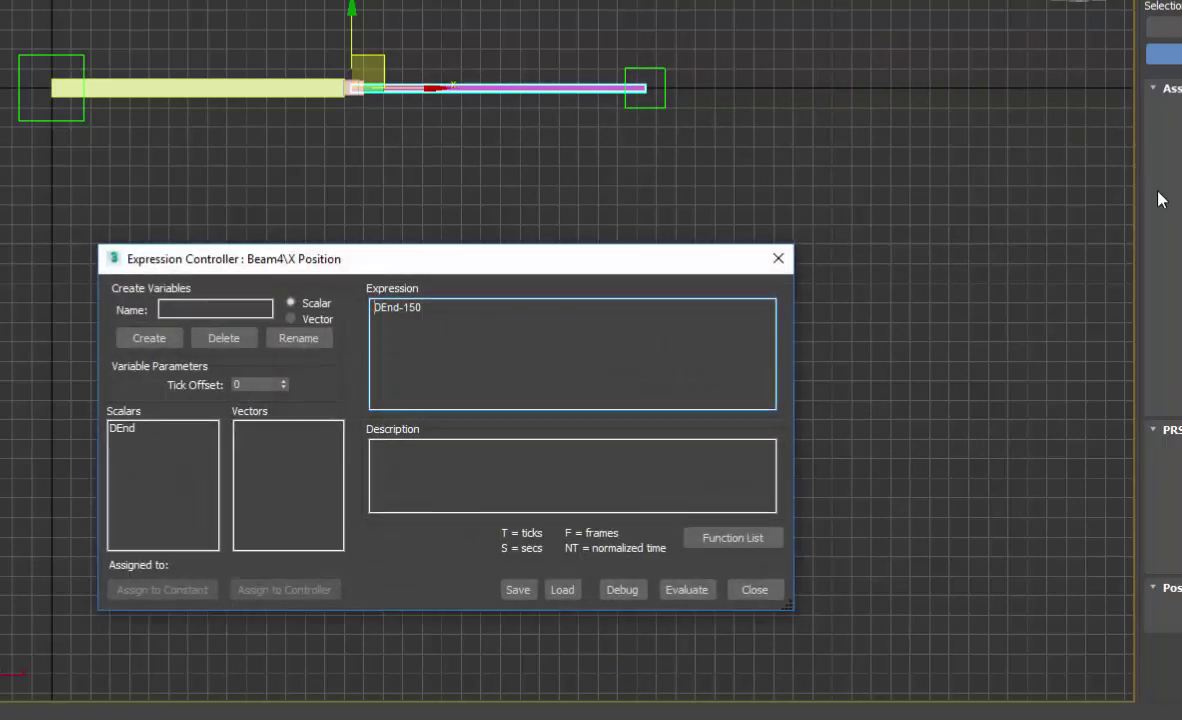
left_click_drag(435, 268, 511, 234)
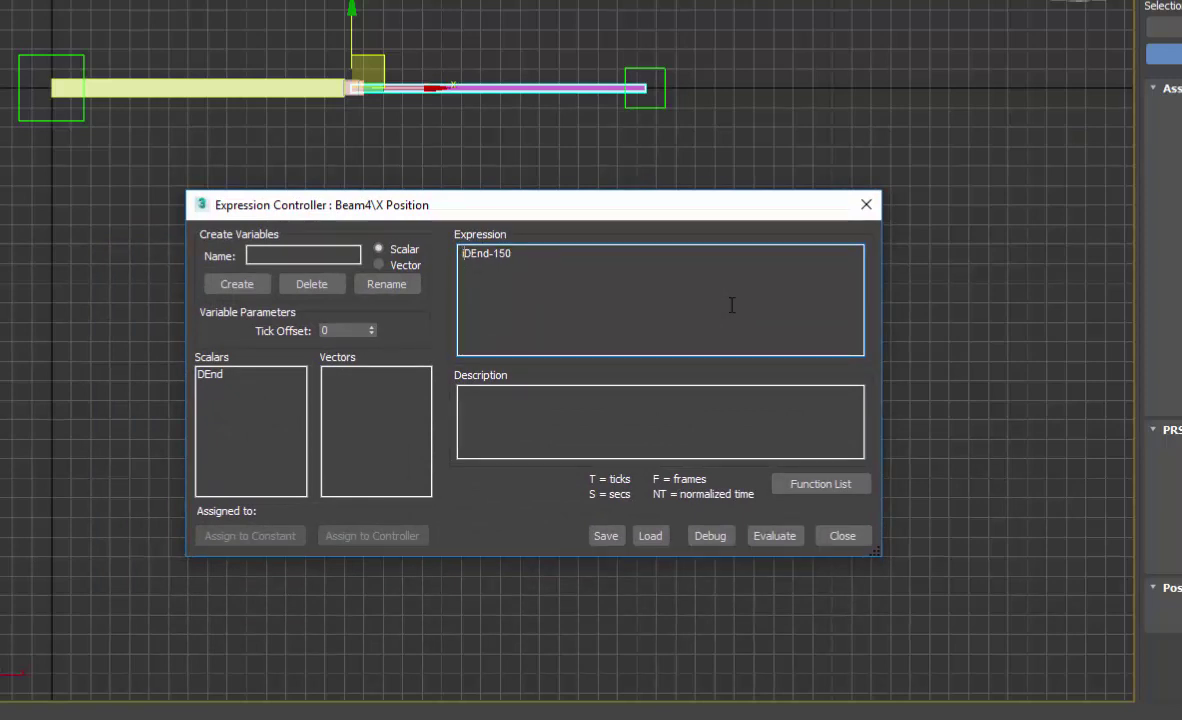
type("if(")
type("Dend")
type("<")
- Move DummyEnd inward along X to check how Beam4 retracts, and move it back outward
left_click(662, 68)
left_click_drag(672, 60, 436, 52)
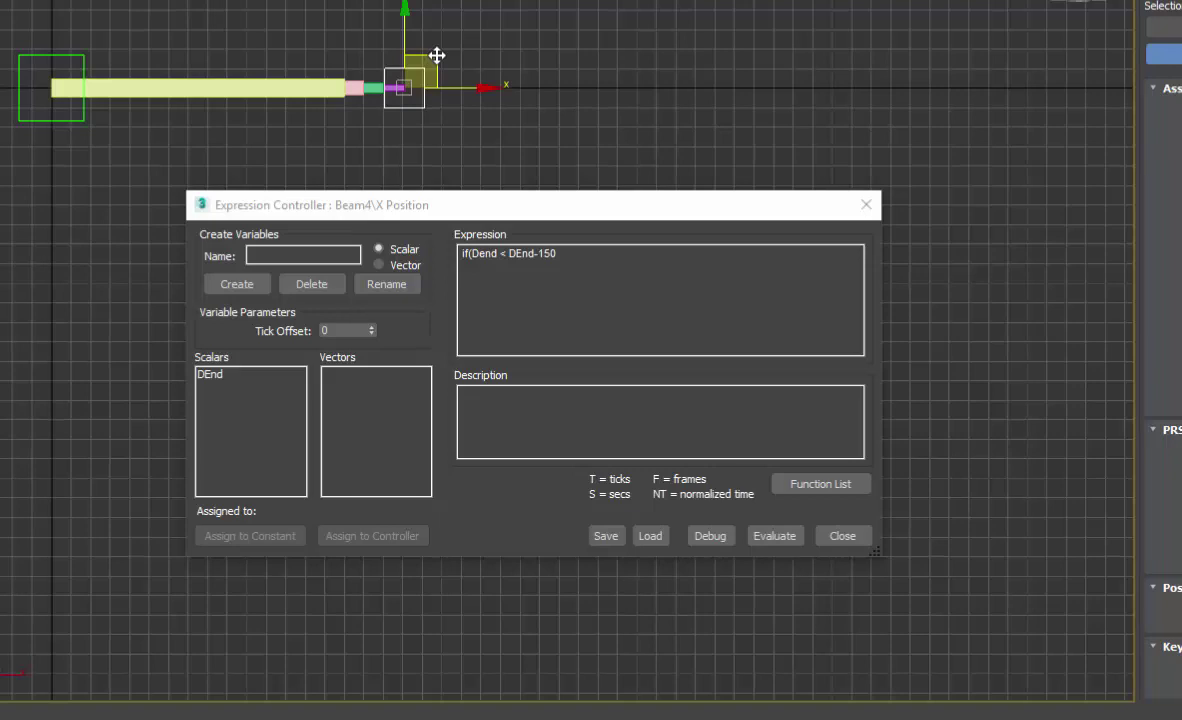
left_click_drag(430, 53, 655, 57)
- Complete Beam4's expression as if(Dend <180,30, DEnd-150) and try to evaluate it
left_click(508, 256)
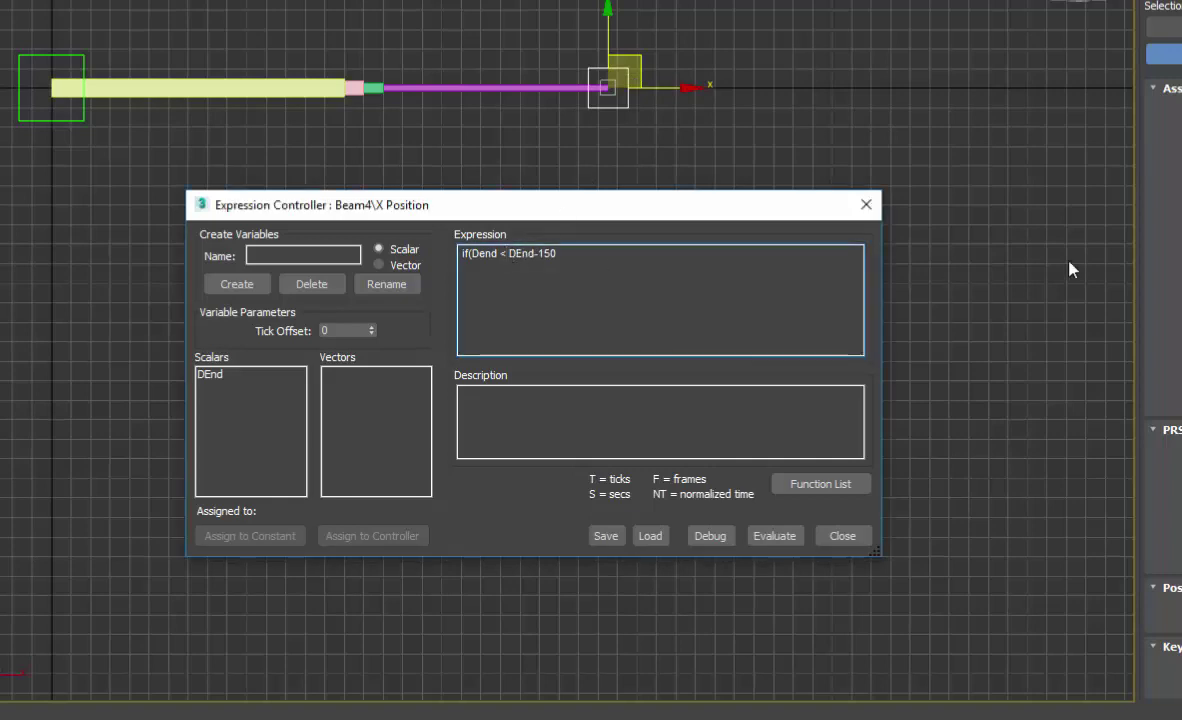
type("180, 30,")
left_click(780, 535)
left_click(655, 374)
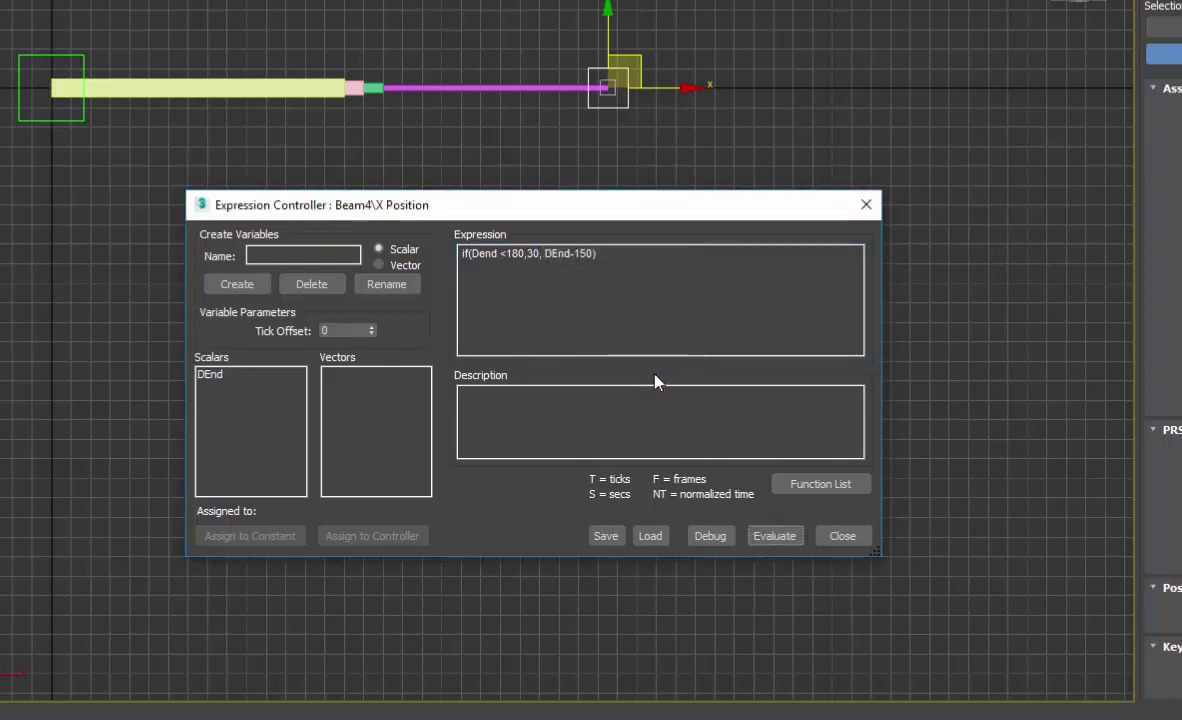
left_click(769, 539)
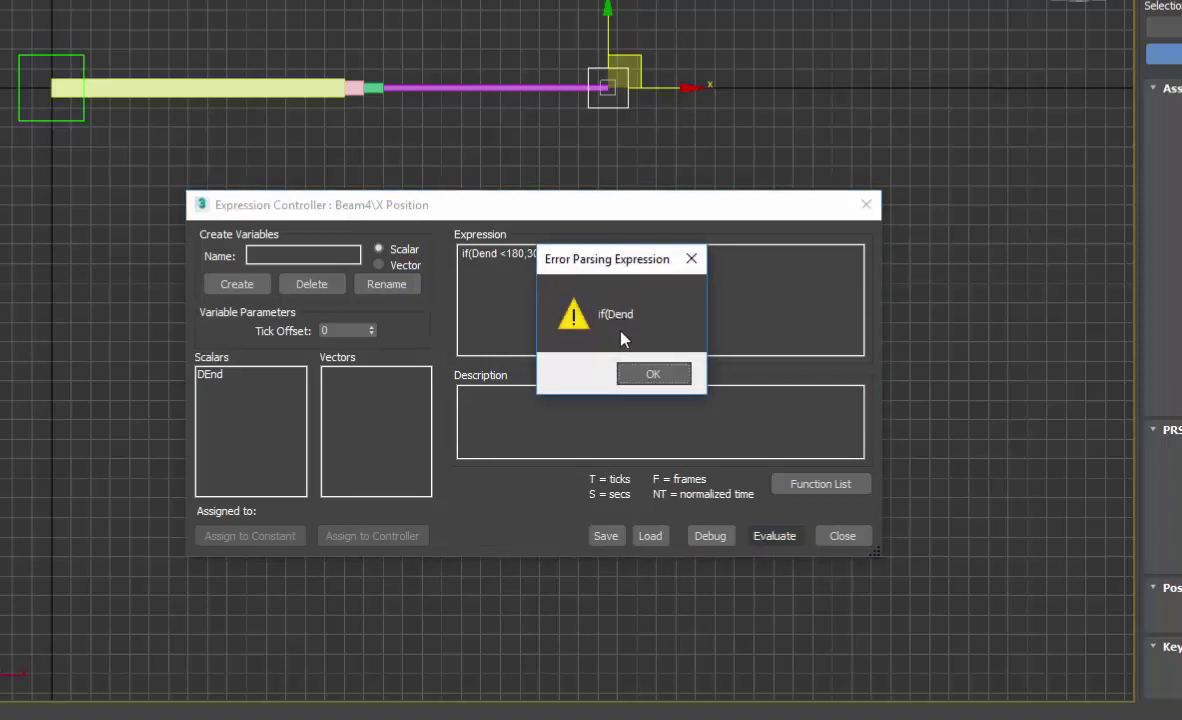
left_click(654, 374)
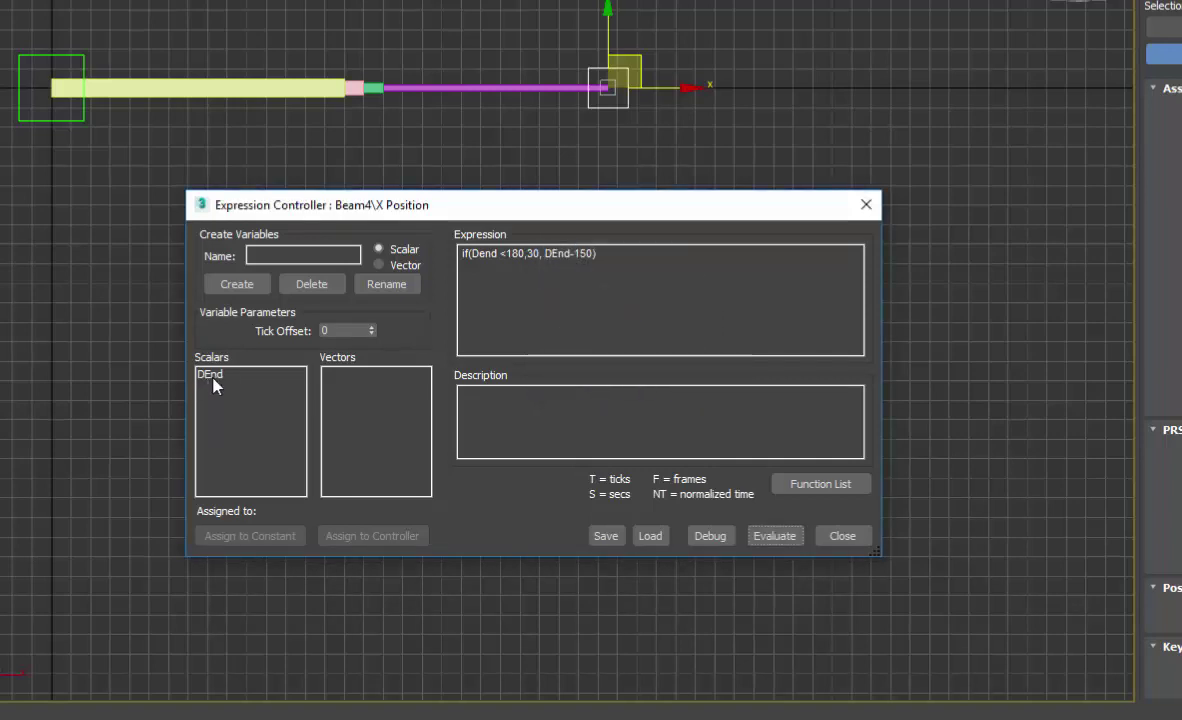
- Correct the variable's spelling to DEnd in the condition of Beam4's expression and evaluate it
left_click(487, 259)
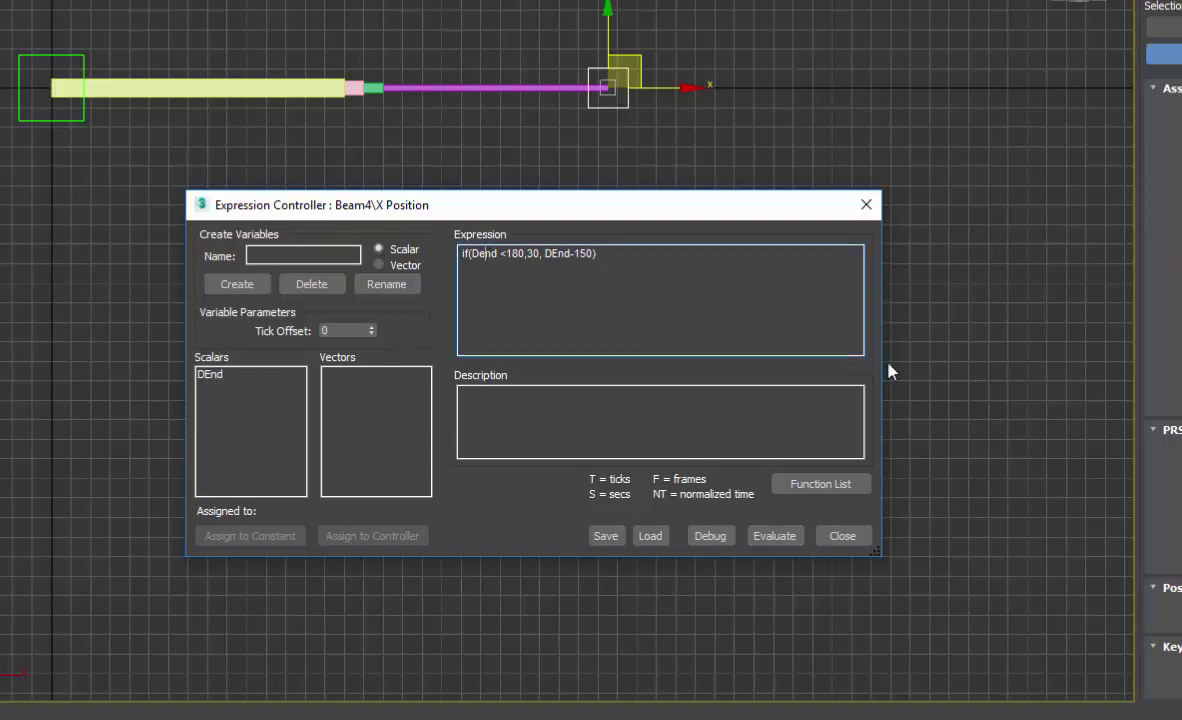
key("BackSpace")
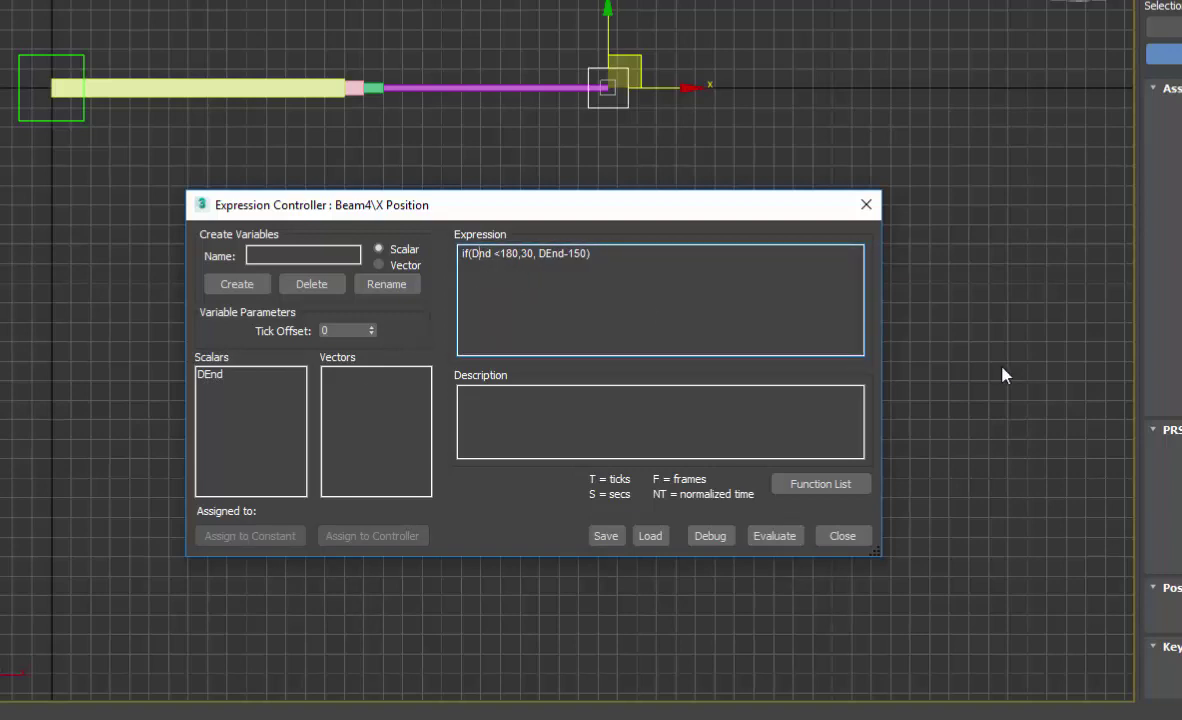
type("E")
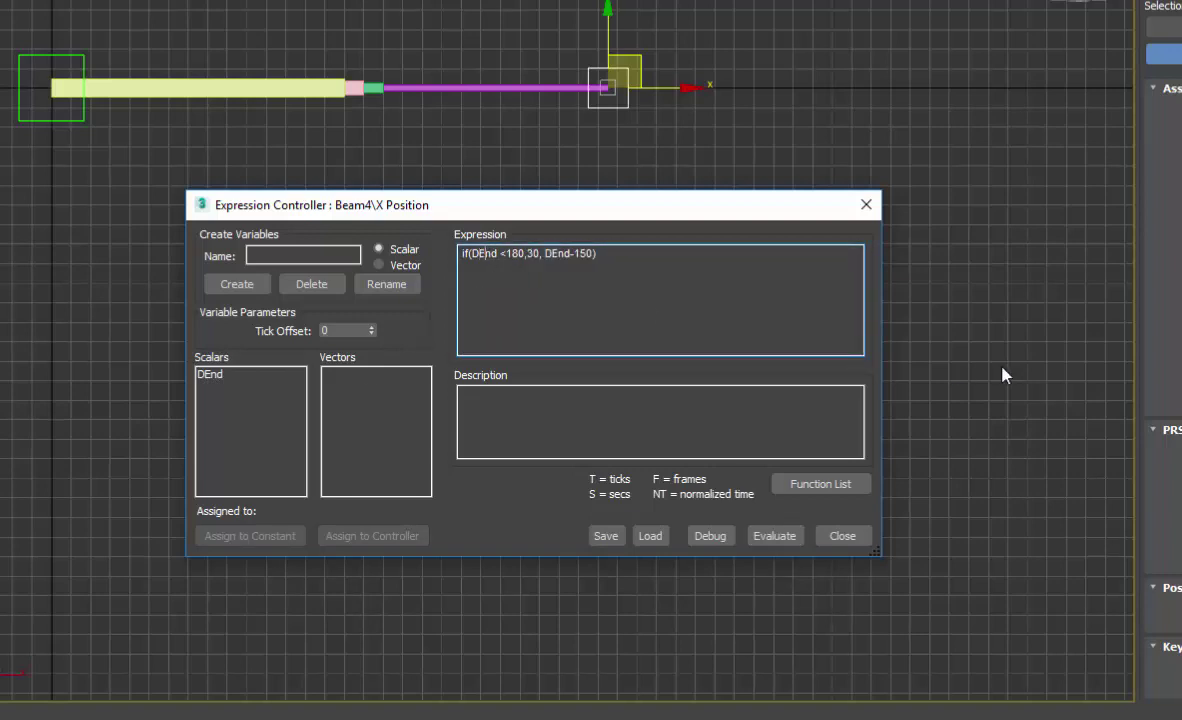
left_click(775, 536)
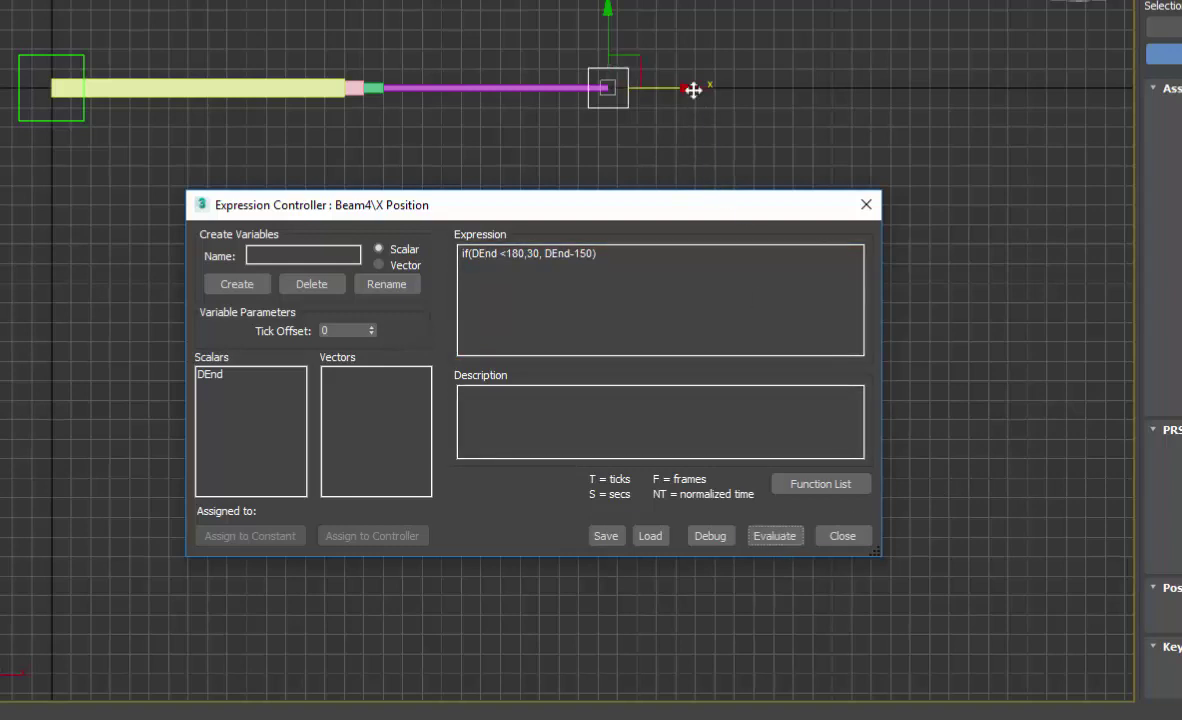
- Test the telescope's full extension by moving DummyEnd far outward along X, and display the beams in wireframe to check their overlaps
left_click_drag(630, 61, 1140, 112)
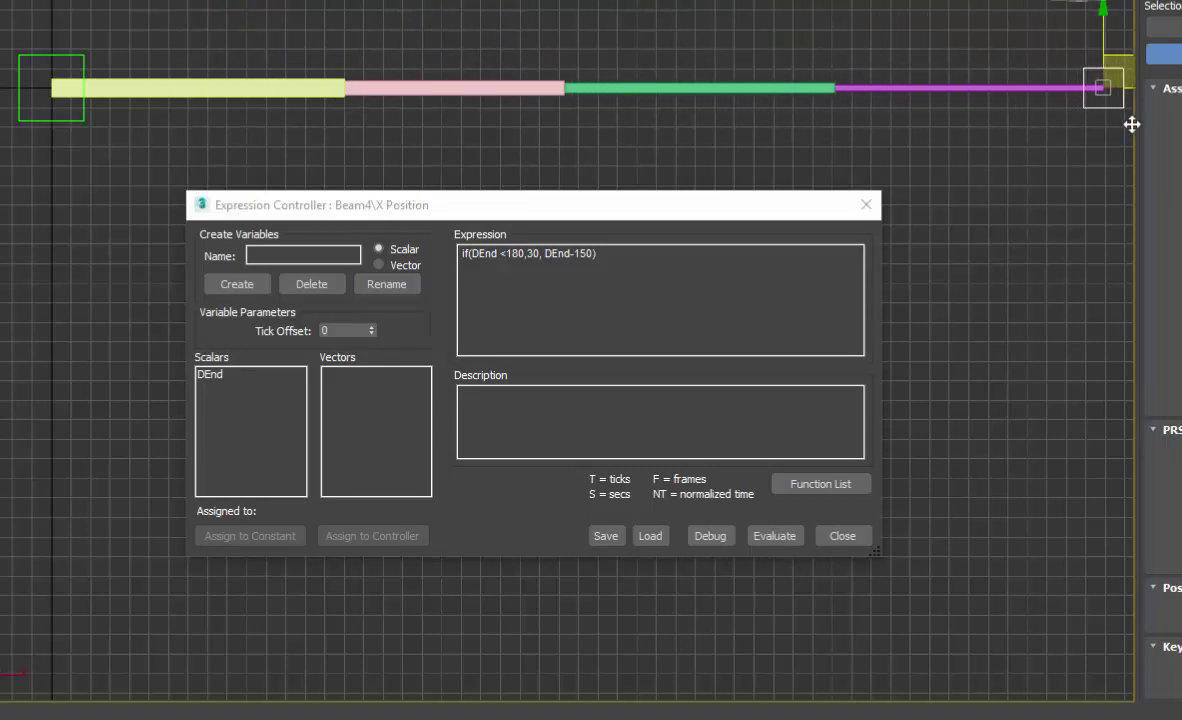
left_click(170, 3)
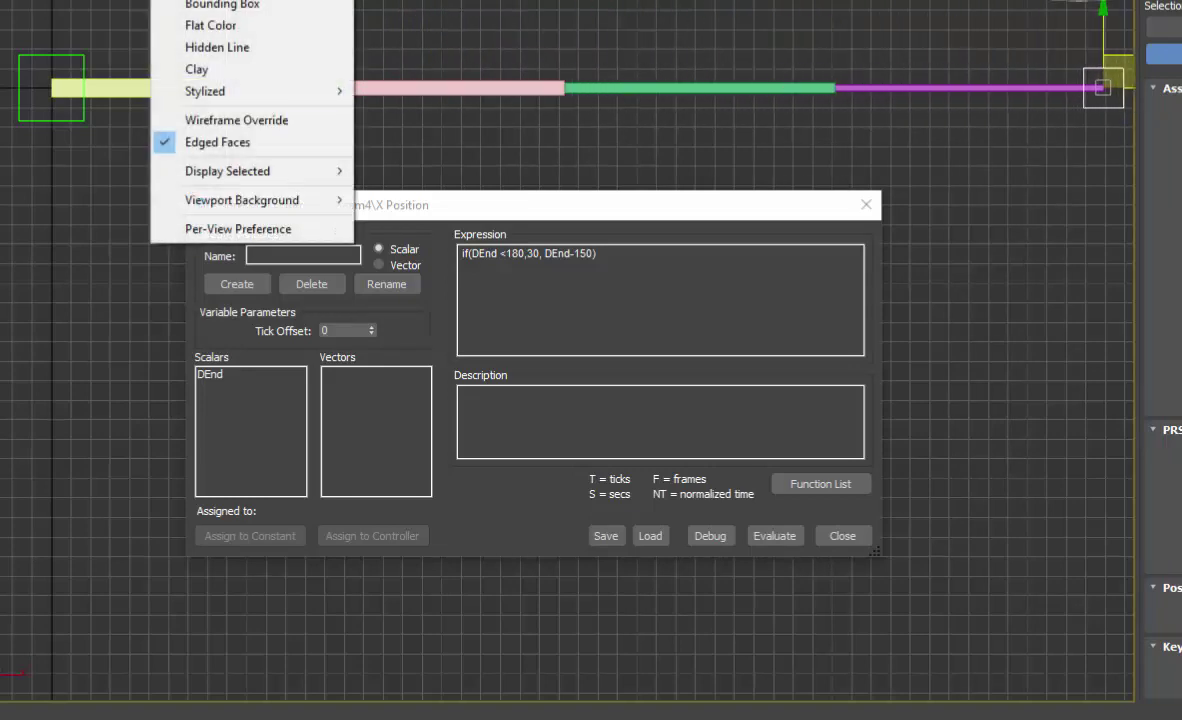
left_click(236, 120)
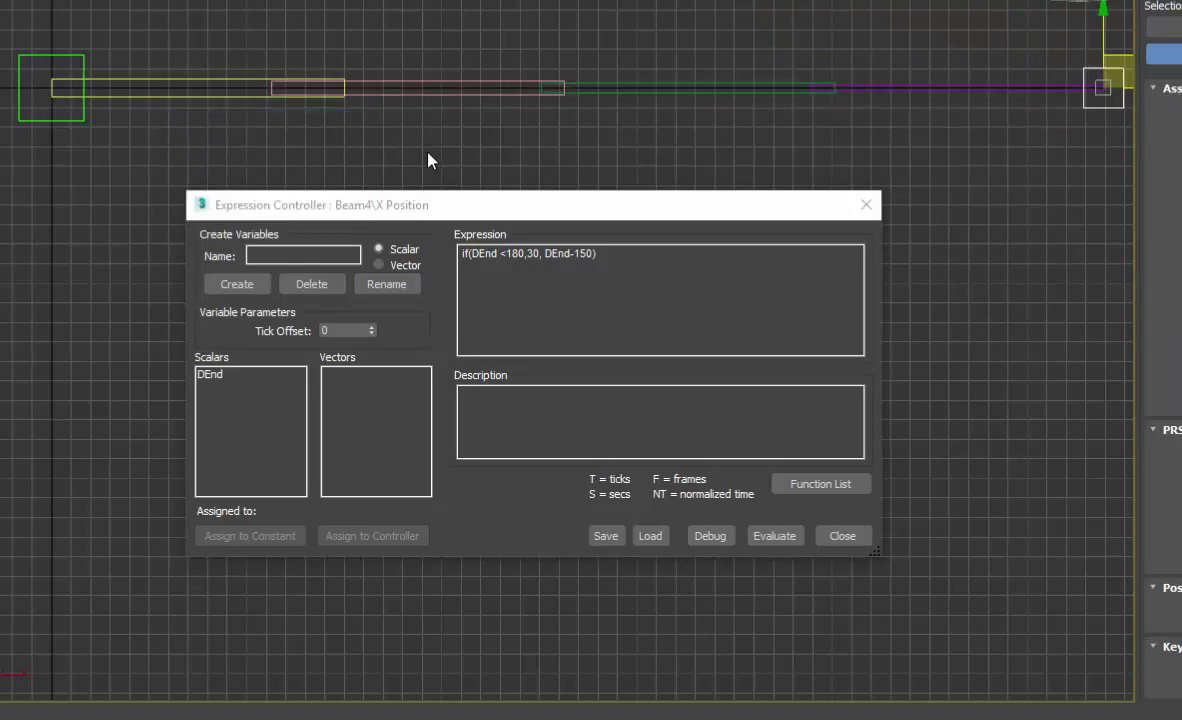
middle_click_drag(430, 158, 268, 144)
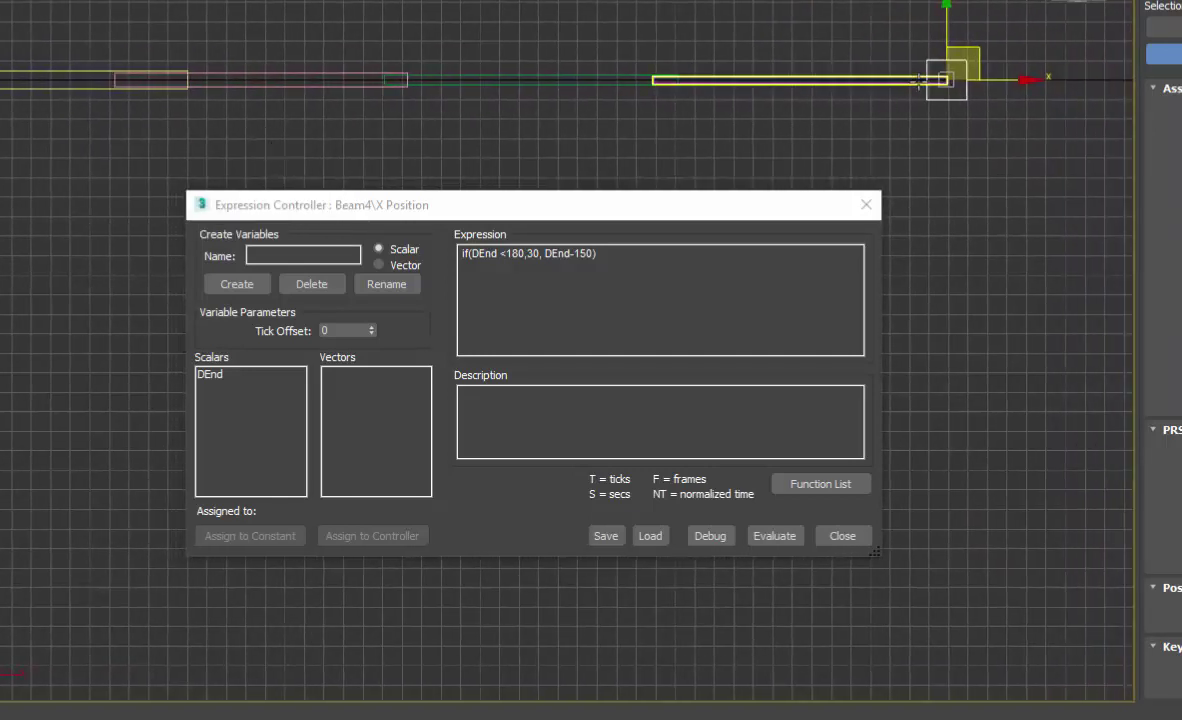
left_click_drag(979, 53, 1028, 52)
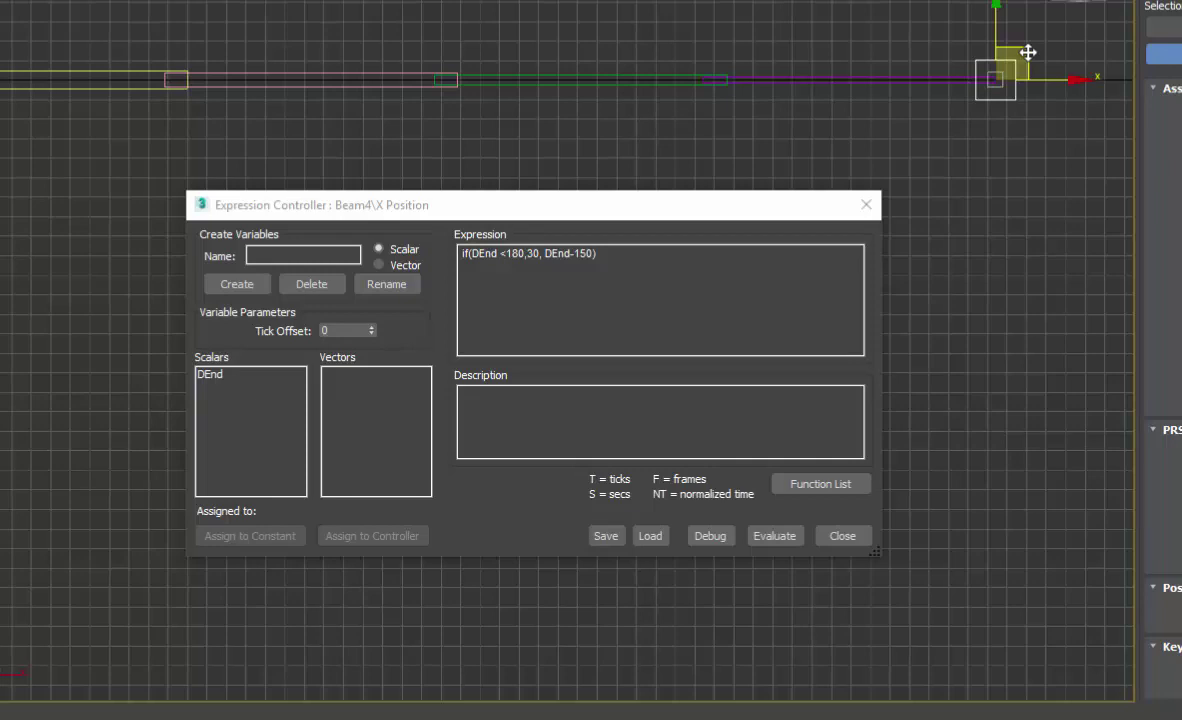
- Begin an outer condition in front of Beam4's existing expression by inserting if(DEnd>564,564-150, before it
left_click(463, 256)
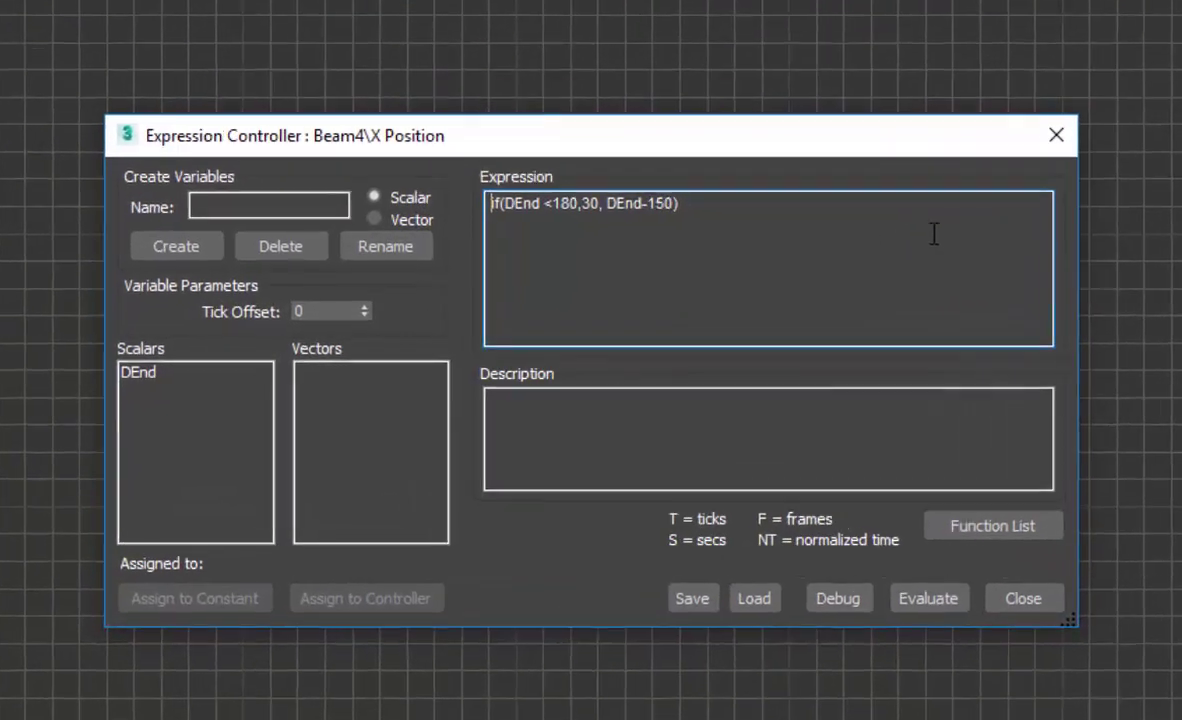
type("if")
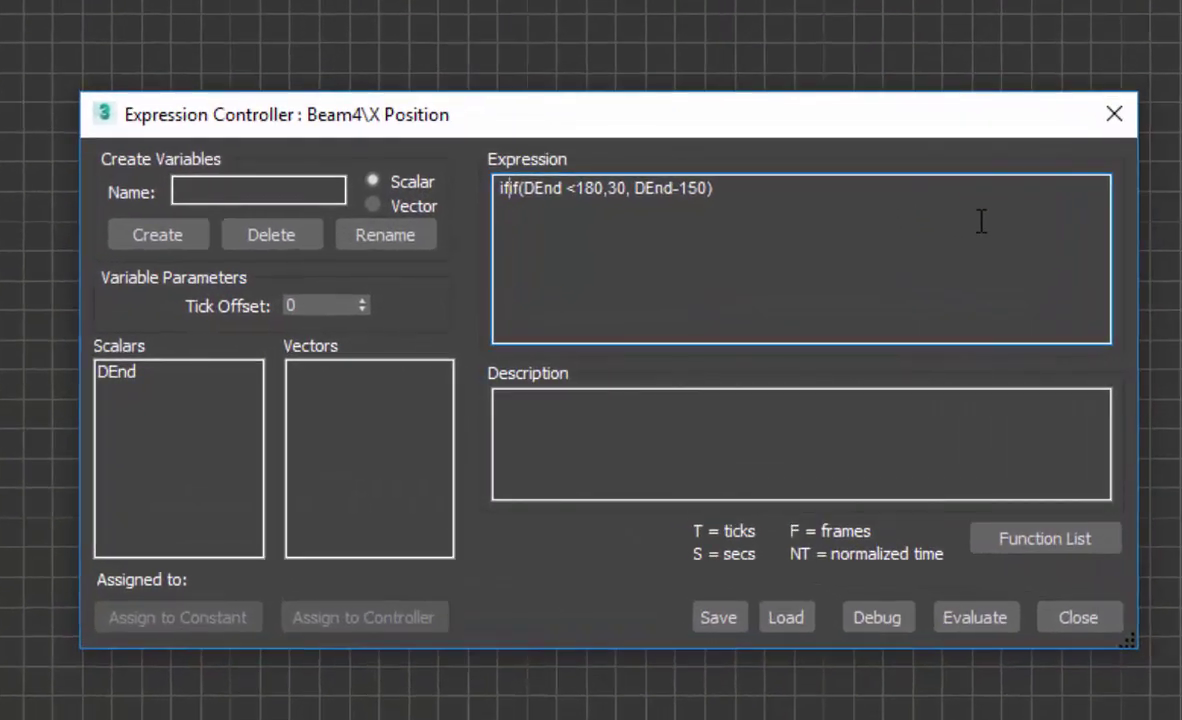
type("(")
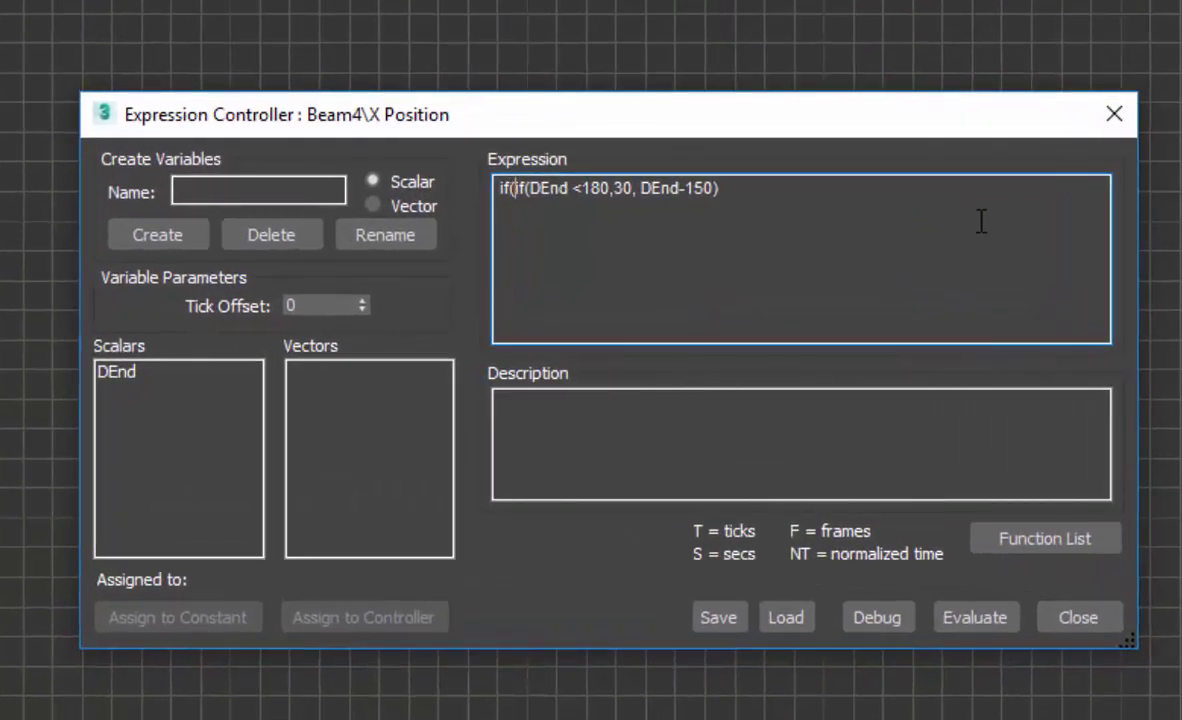
type("D)")
type("End")
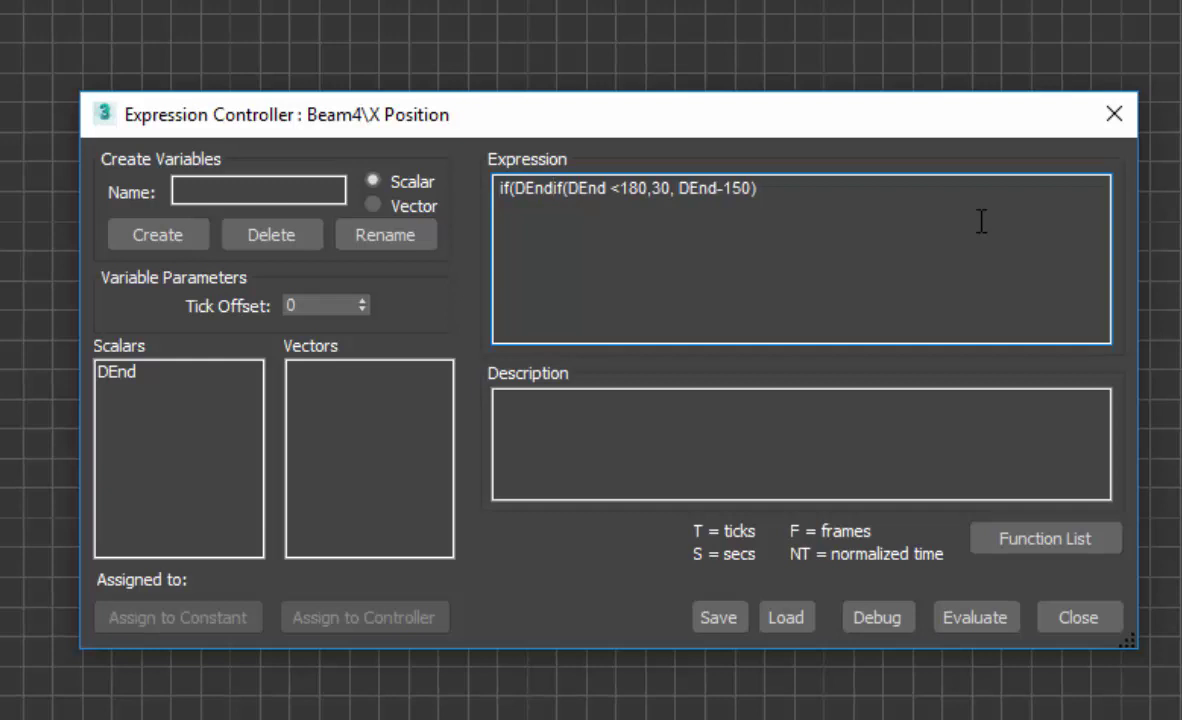
type(">56")
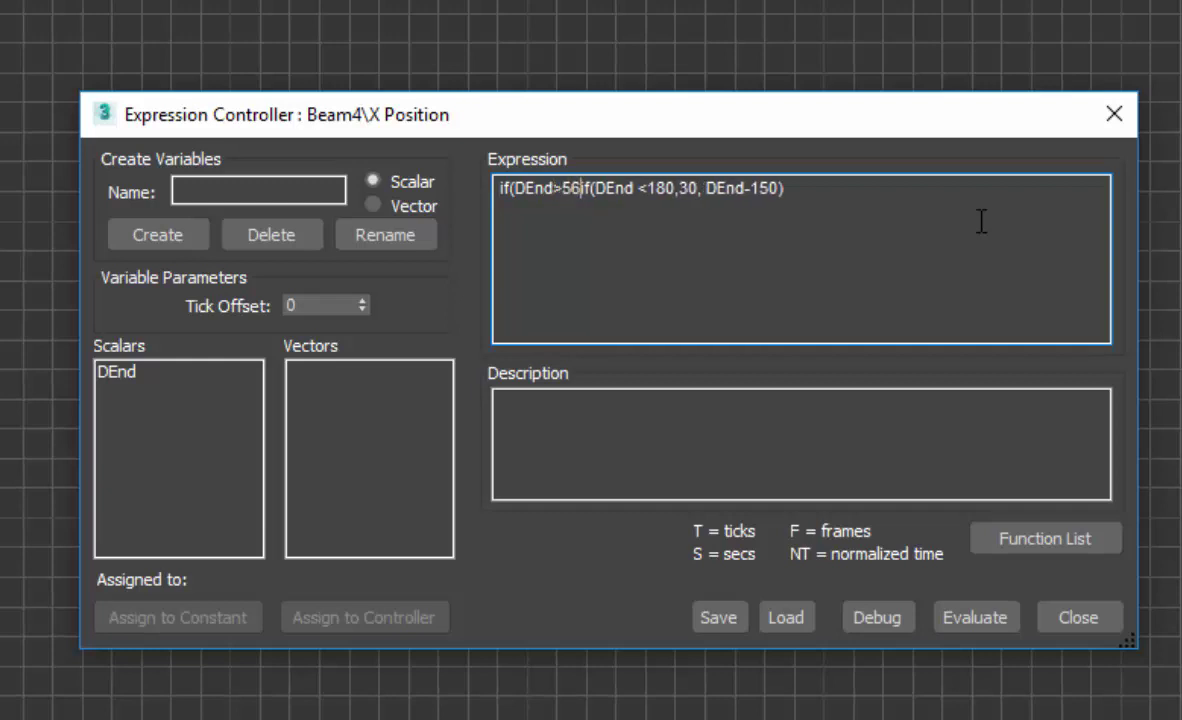
type("4,")
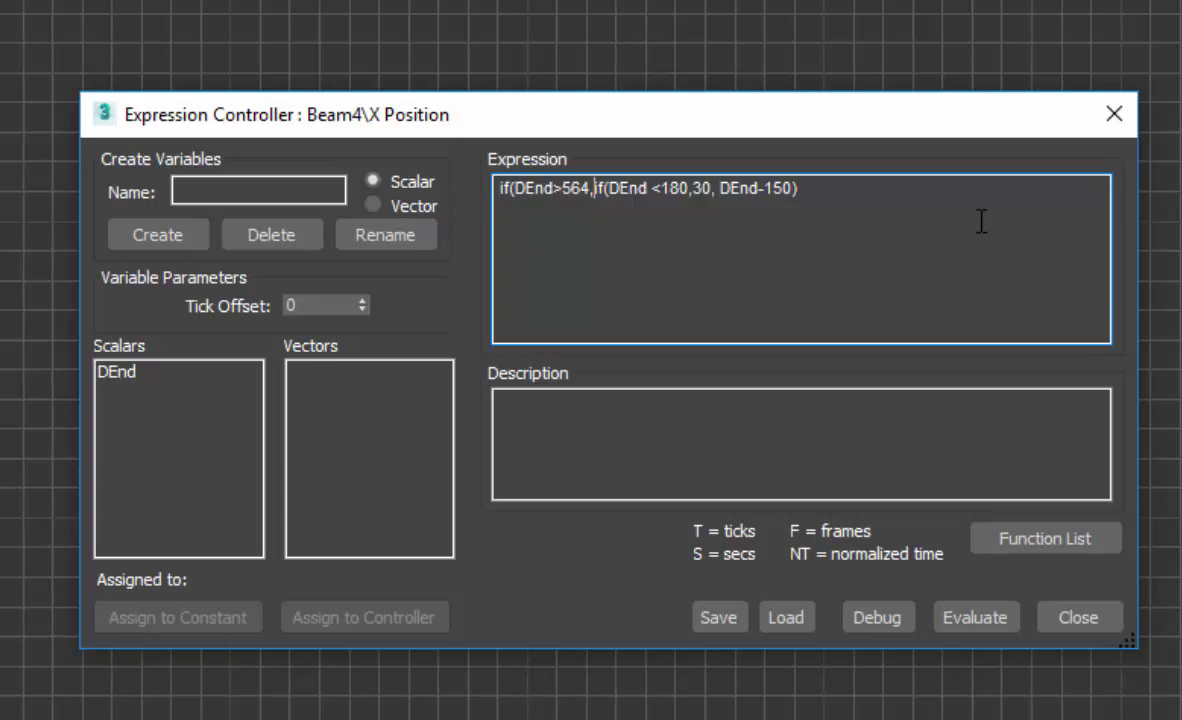
type("564")
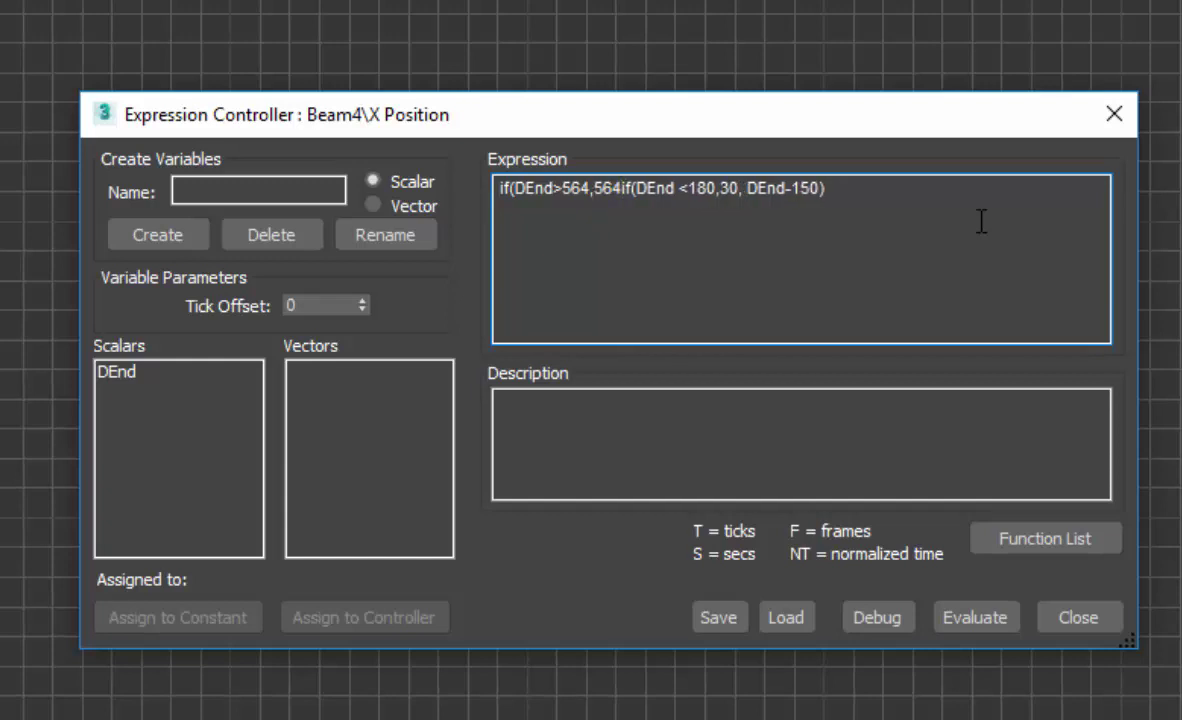
type("-")
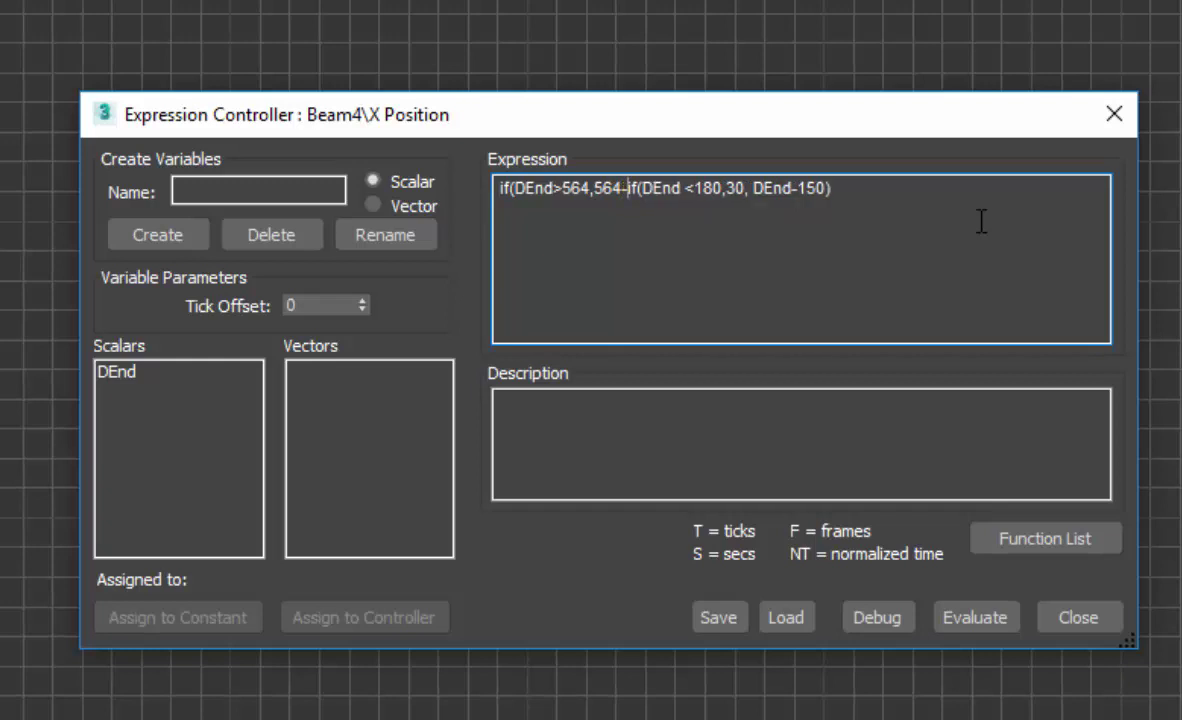
type("150")
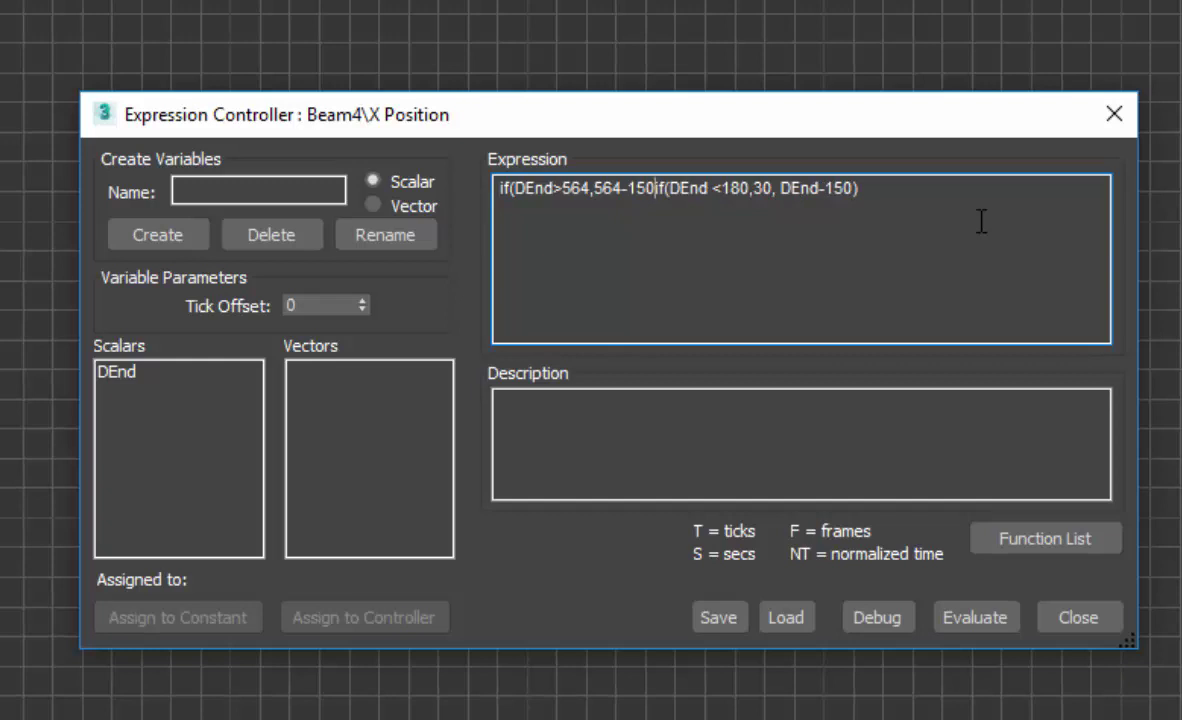
type(",")
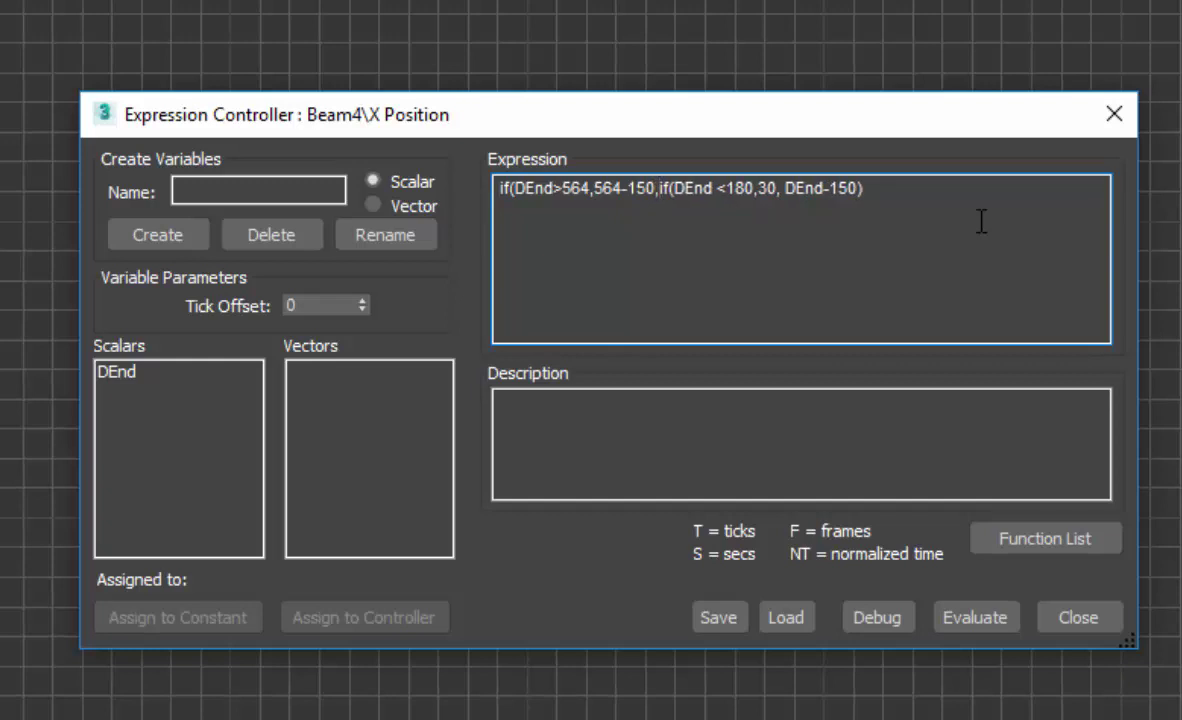
- Close Beam4's nested expression with a final parenthesis and evaluate it
left_click(903, 198)
type(")")
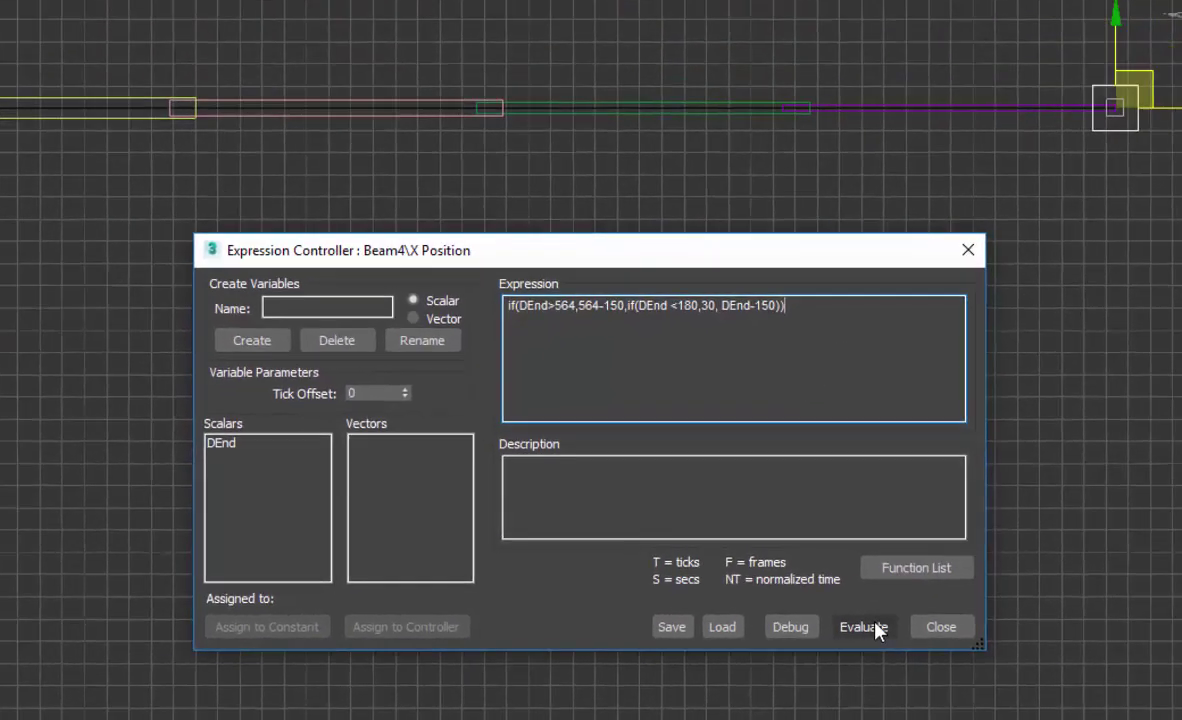
left_click(975, 617)
- Hide the viewport grid and move DummyEnd outward along X beyond Beam4's tip to test the travel limit
left_click_drag(778, 293, 779, 433)
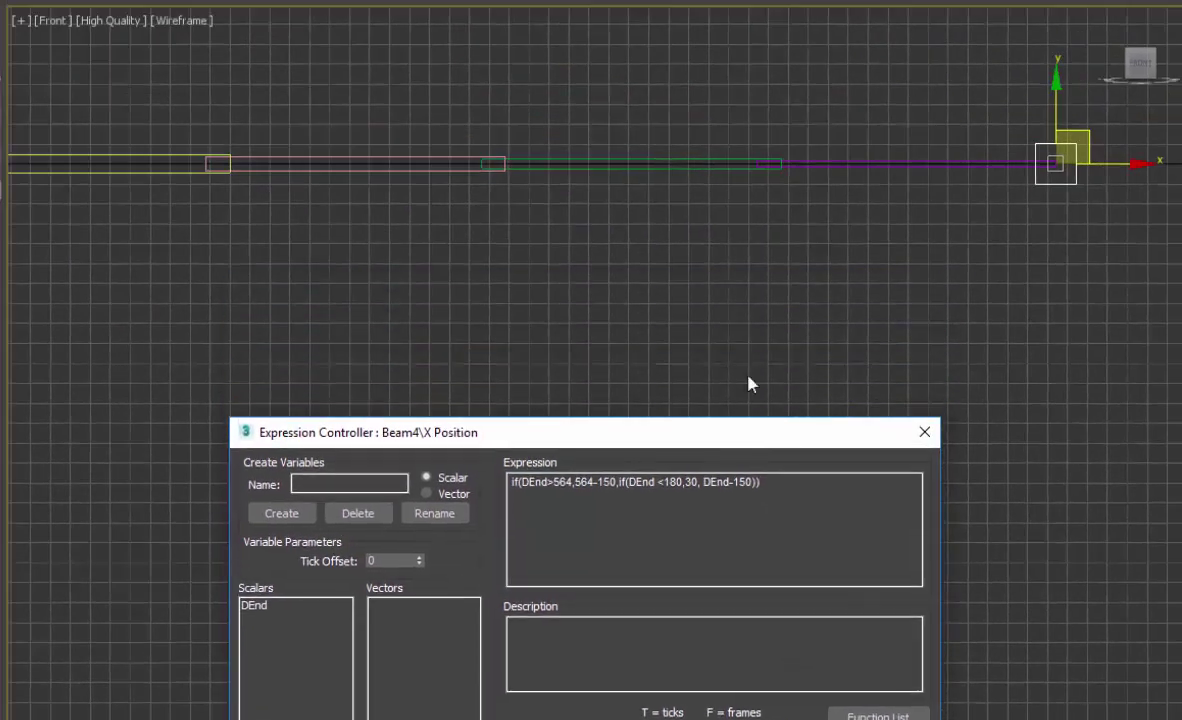
scroll(705, 330, "down", 2)
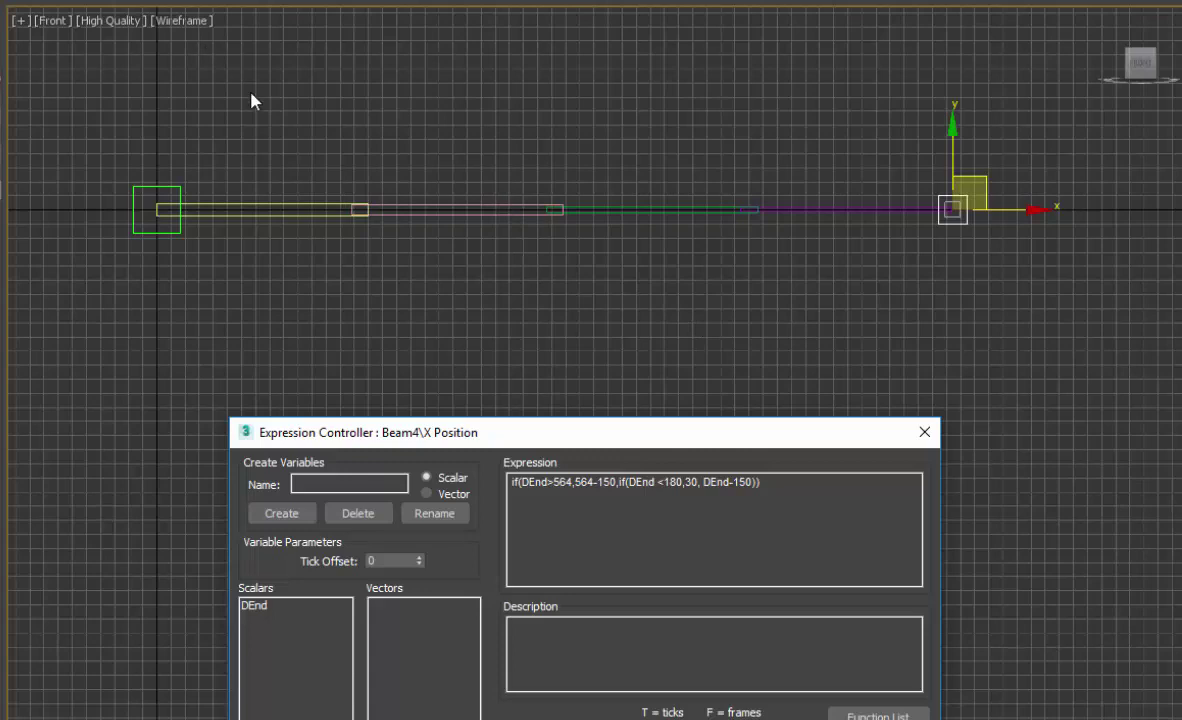
left_click(400, 272)
key("g")
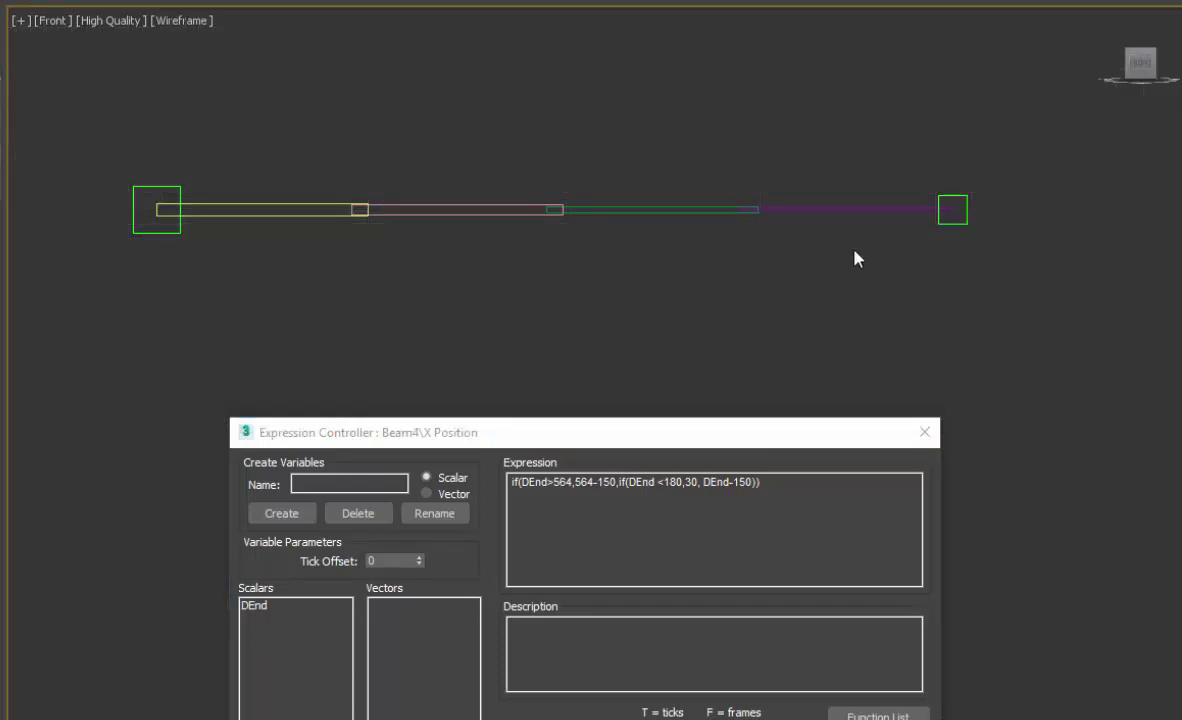
left_click(950, 222)
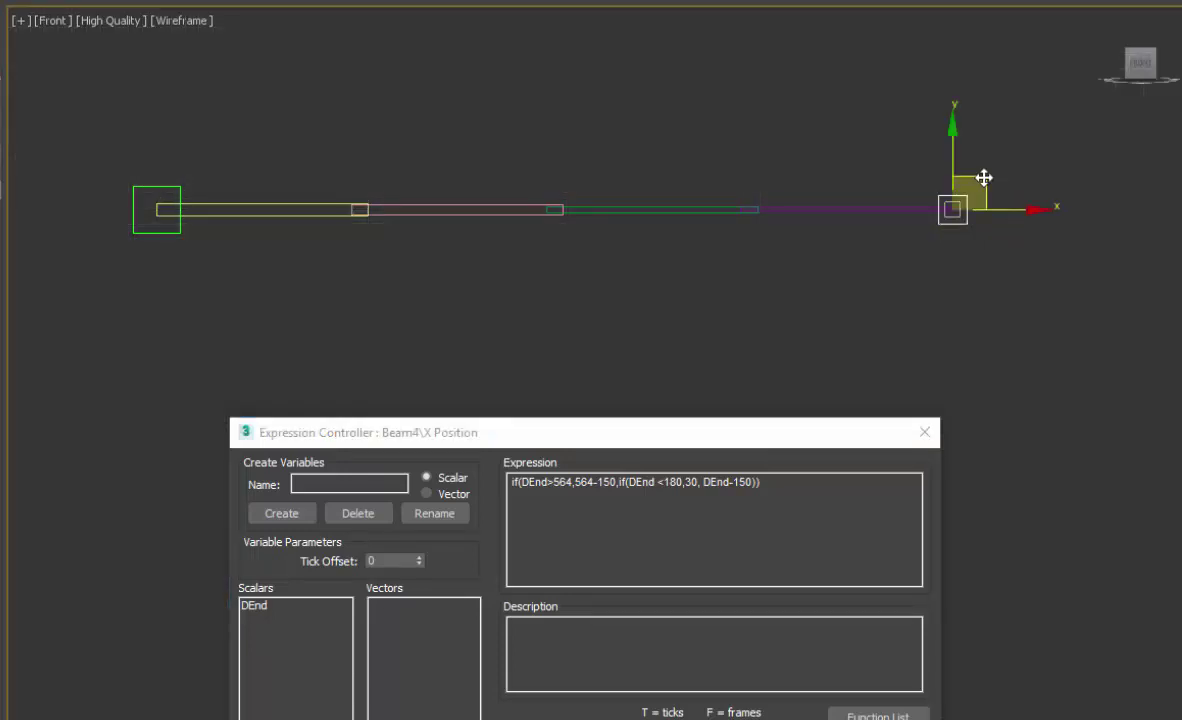
left_click_drag(979, 179, 1161, 209)
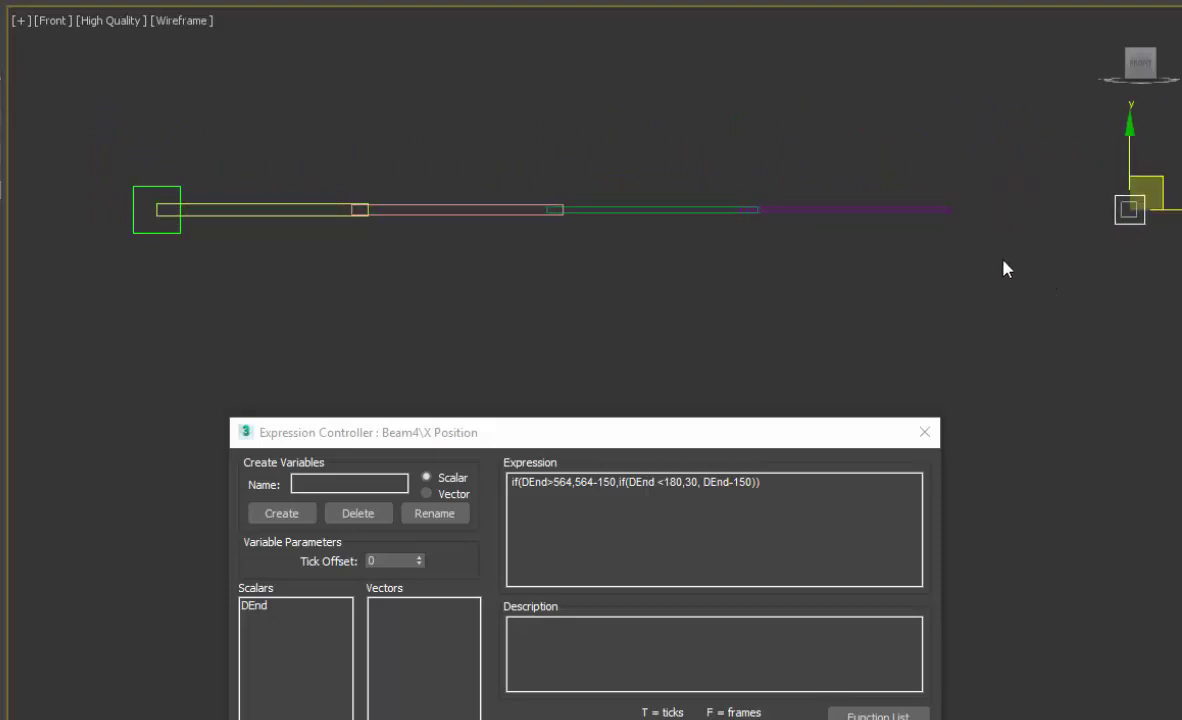
- Switch the viewport from wireframe to default shading and view the extended telescope from an angle
left_click(160, 21)
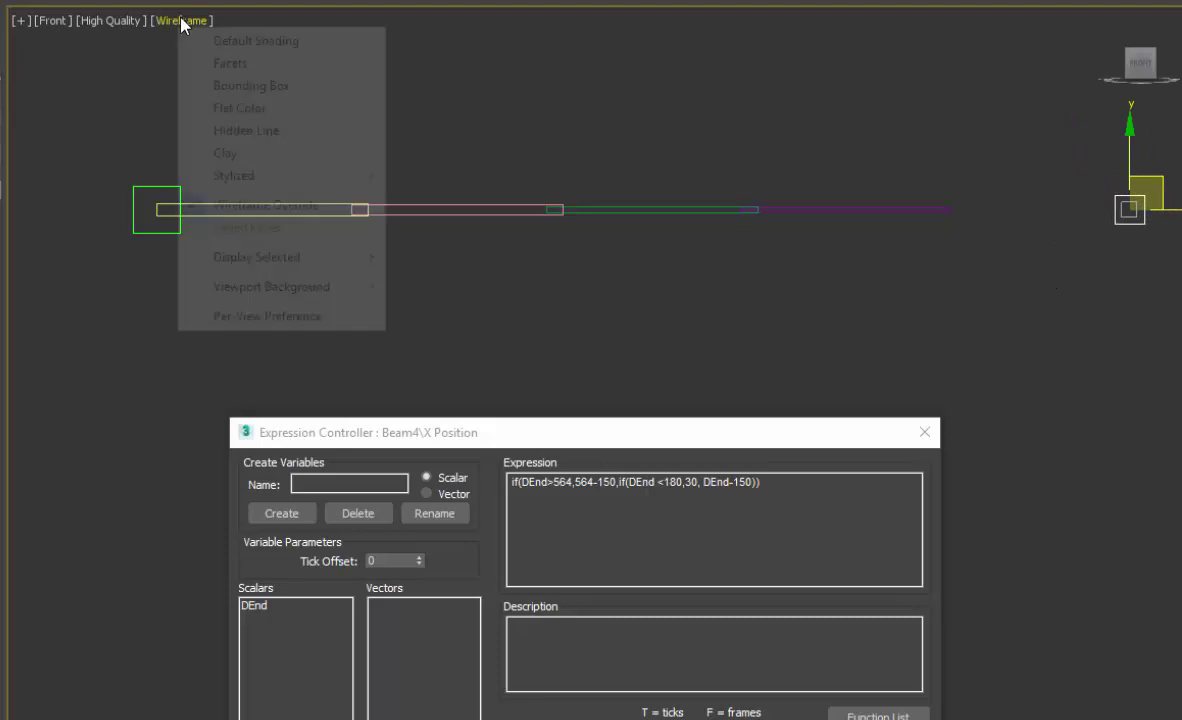
left_click(208, 40)
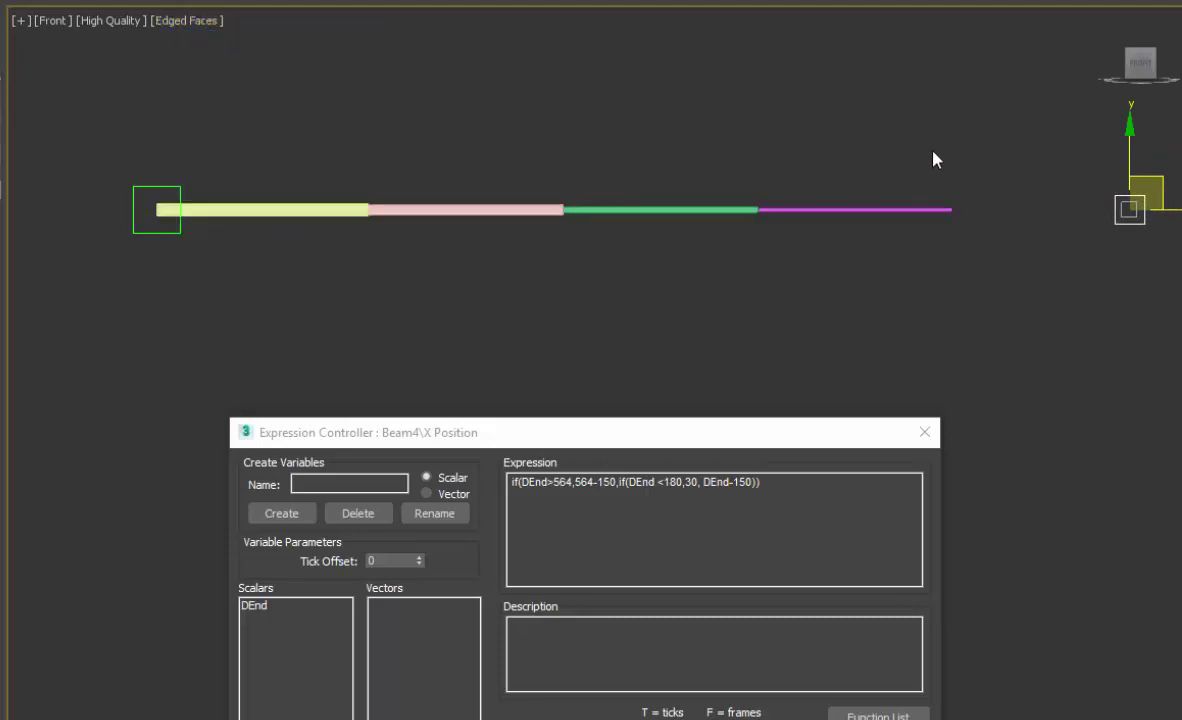
middle_click_drag(566, 180, 836, 301, "alt")
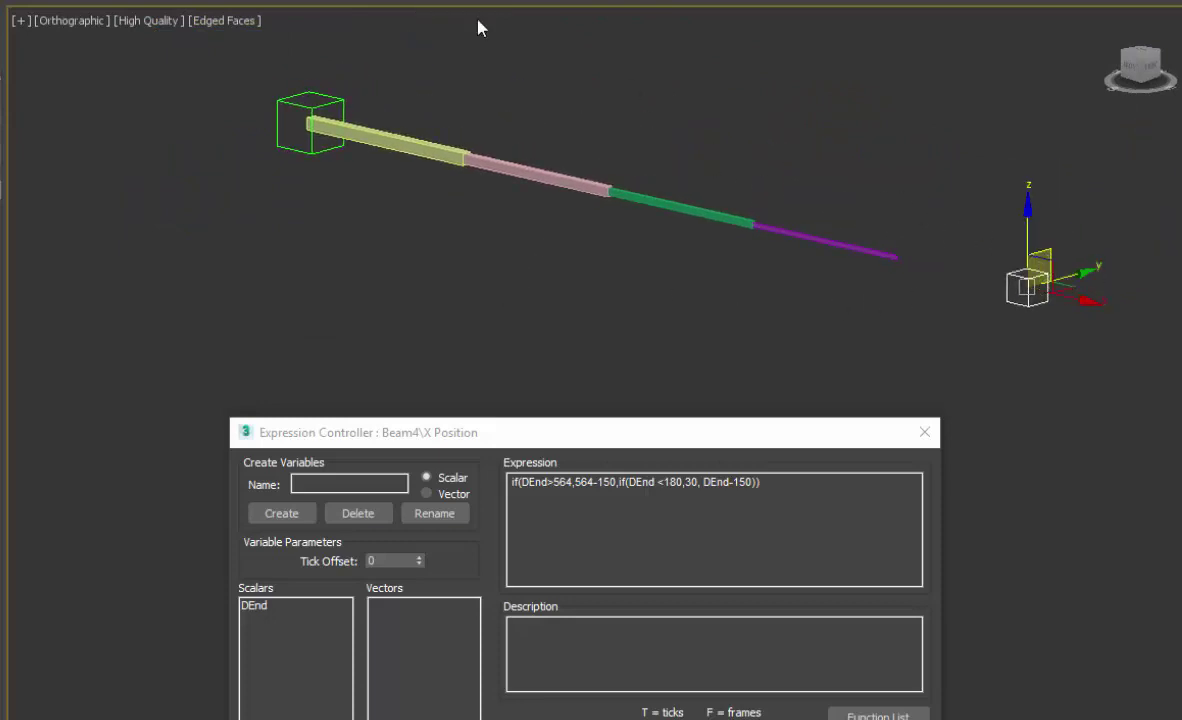
- Move DummyEnd inward along X to check that the beams reconnect with it and retract
left_click(922, 255)
left_click(1027, 284)
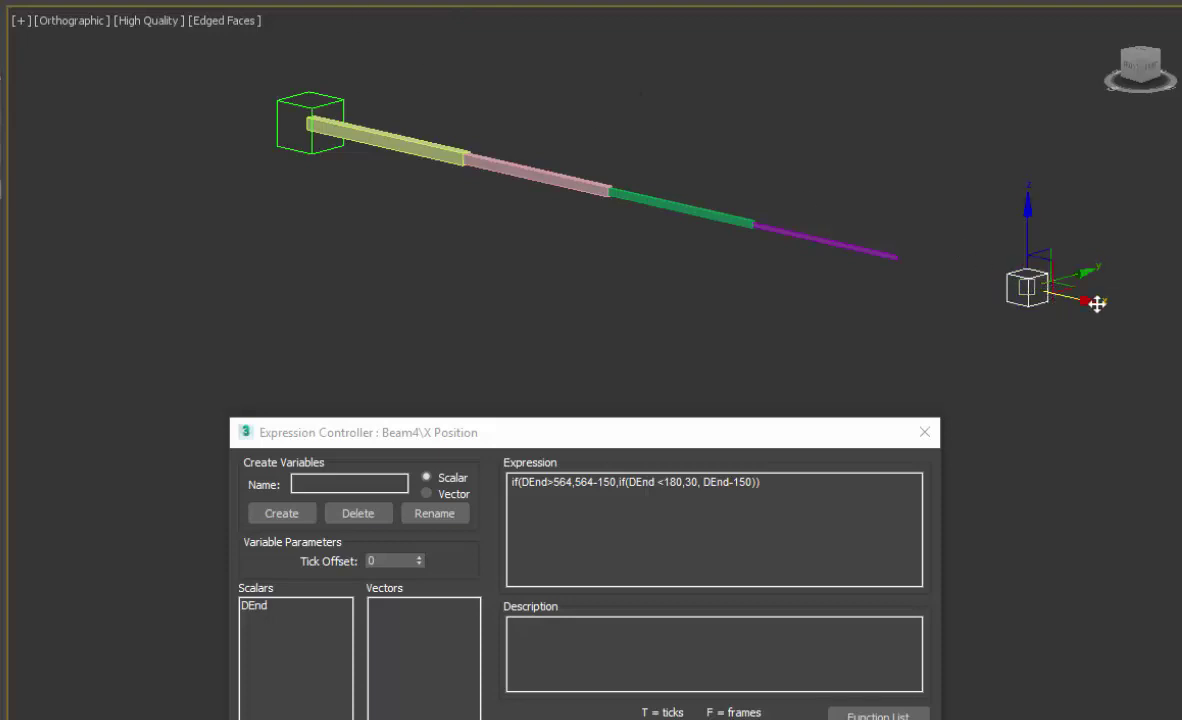
left_click_drag(1097, 304, 885, 250)
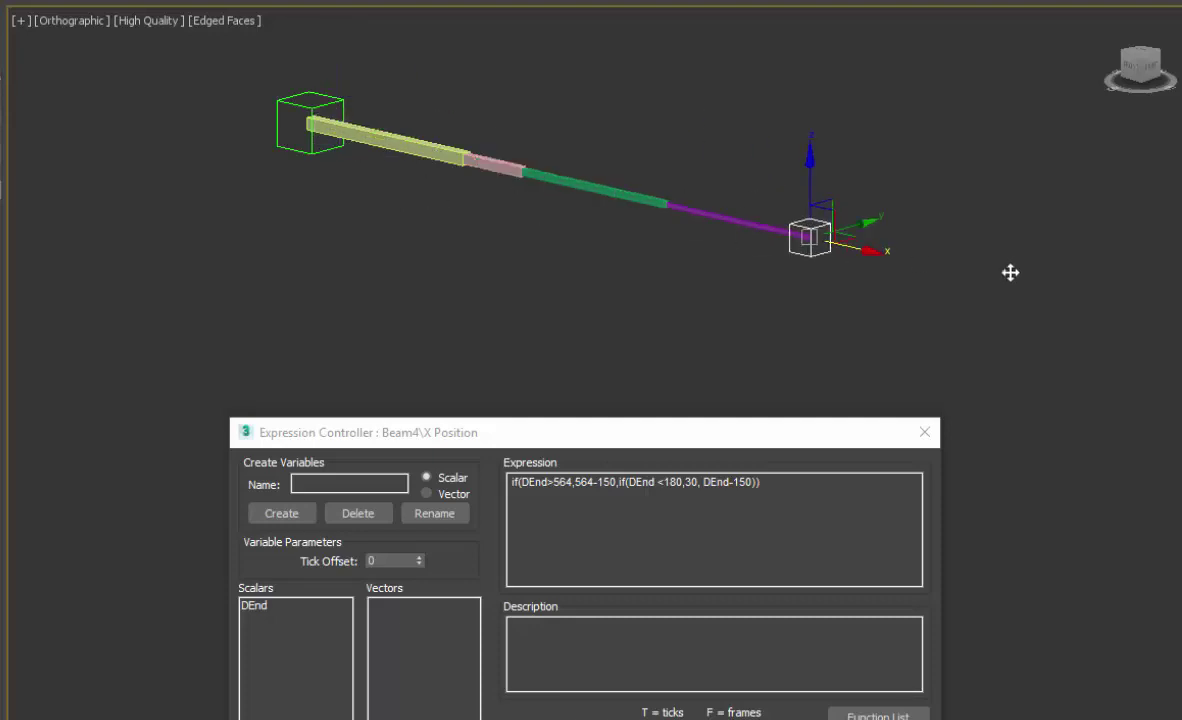
left_click_drag(1010, 272, 889, 282)
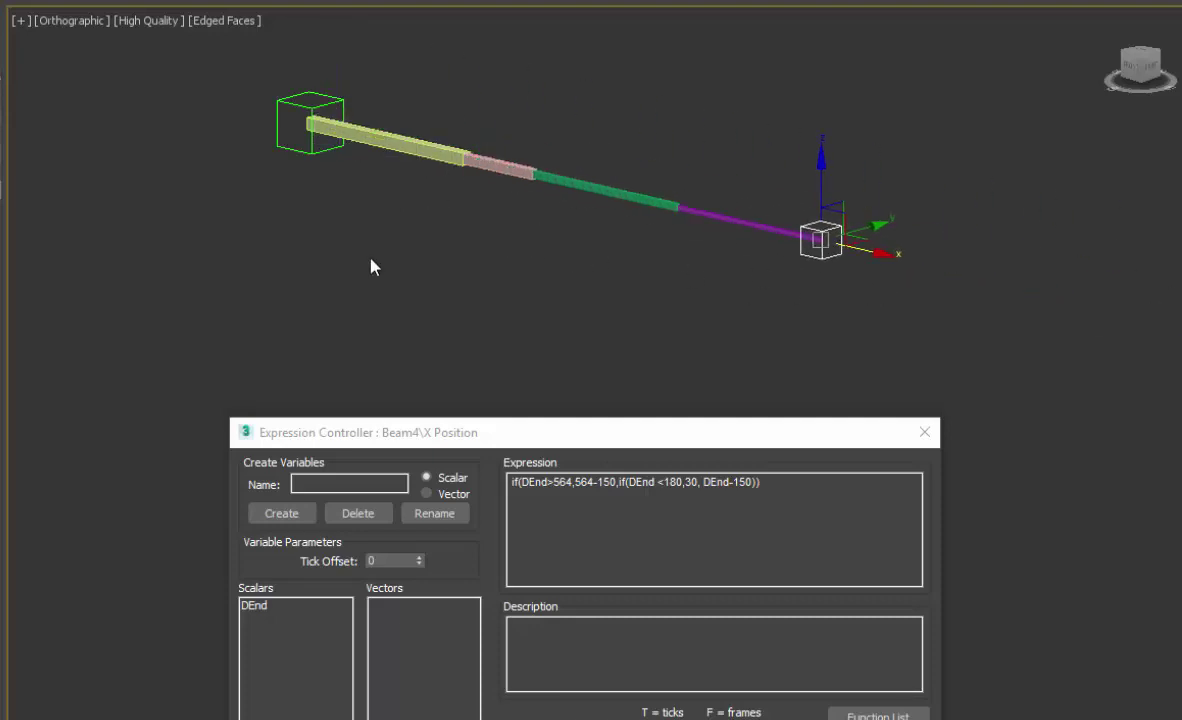
- Rotate DummyBase about 25 degrees around Y and about -36 degrees around Z to reorient the whole telescope
scroll(370, 265, "down", 3)
middle_click_drag(372, 264, 388, 293)
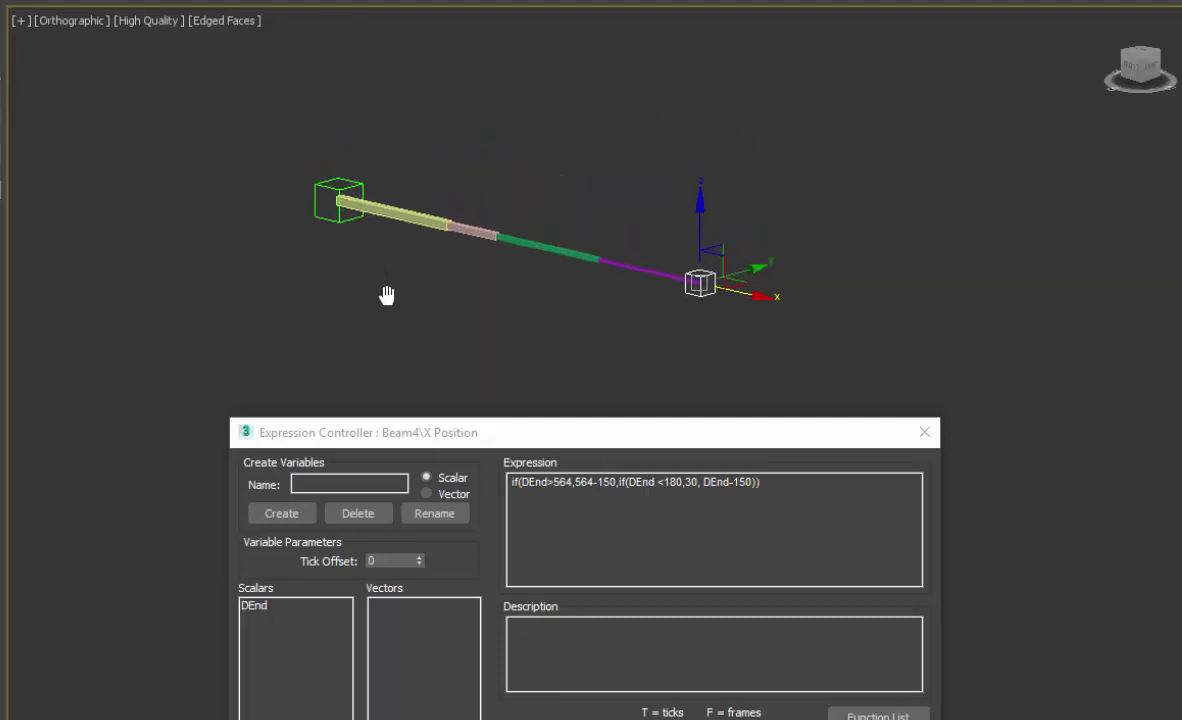
left_click(337, 218)
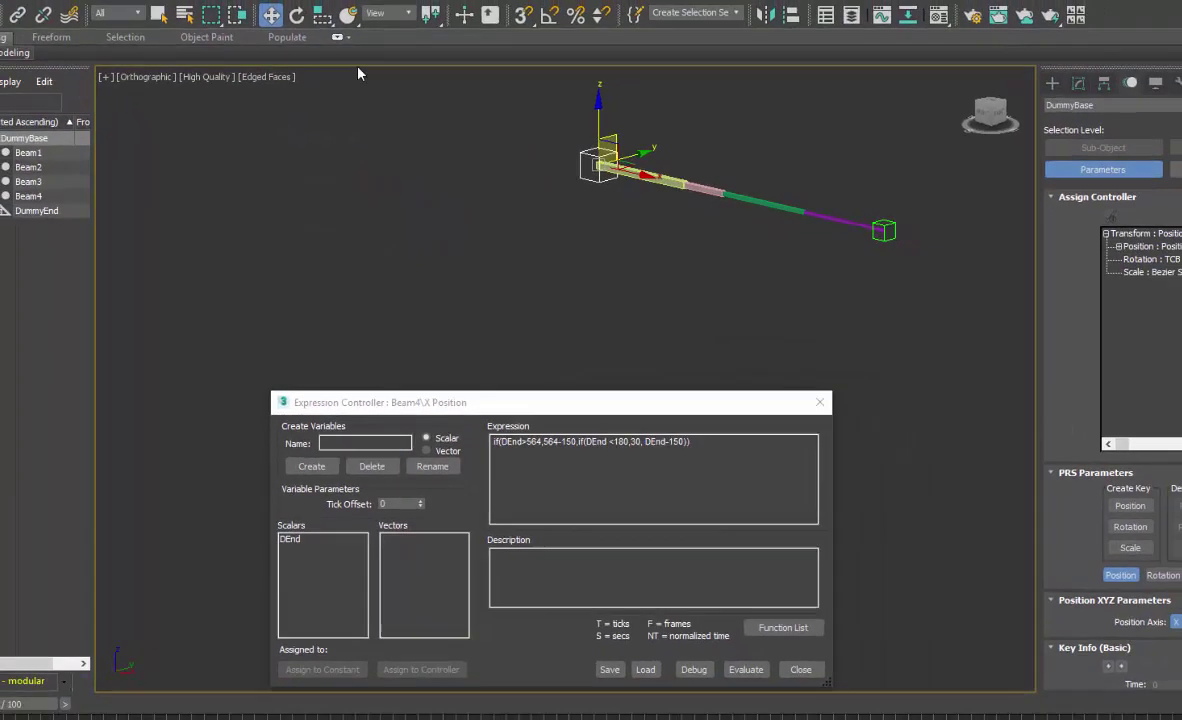
key("e")
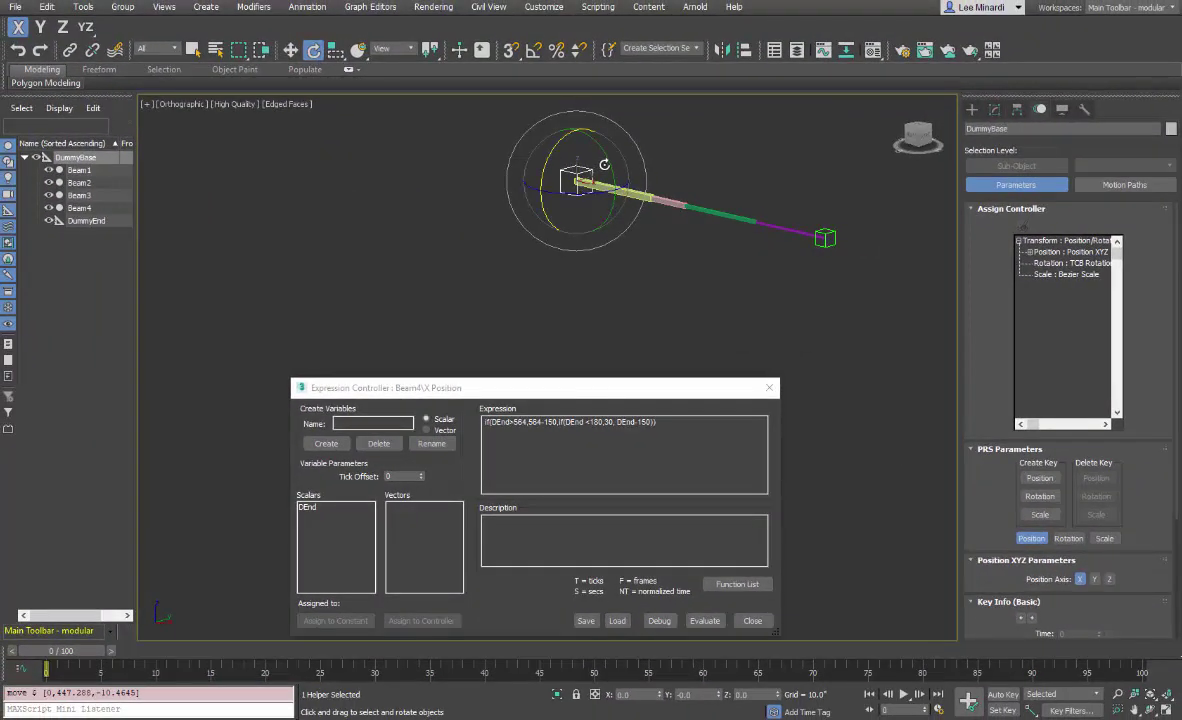
left_click_drag(600, 168, 470, 240)
middle_click_drag(470, 240, 540, 199)
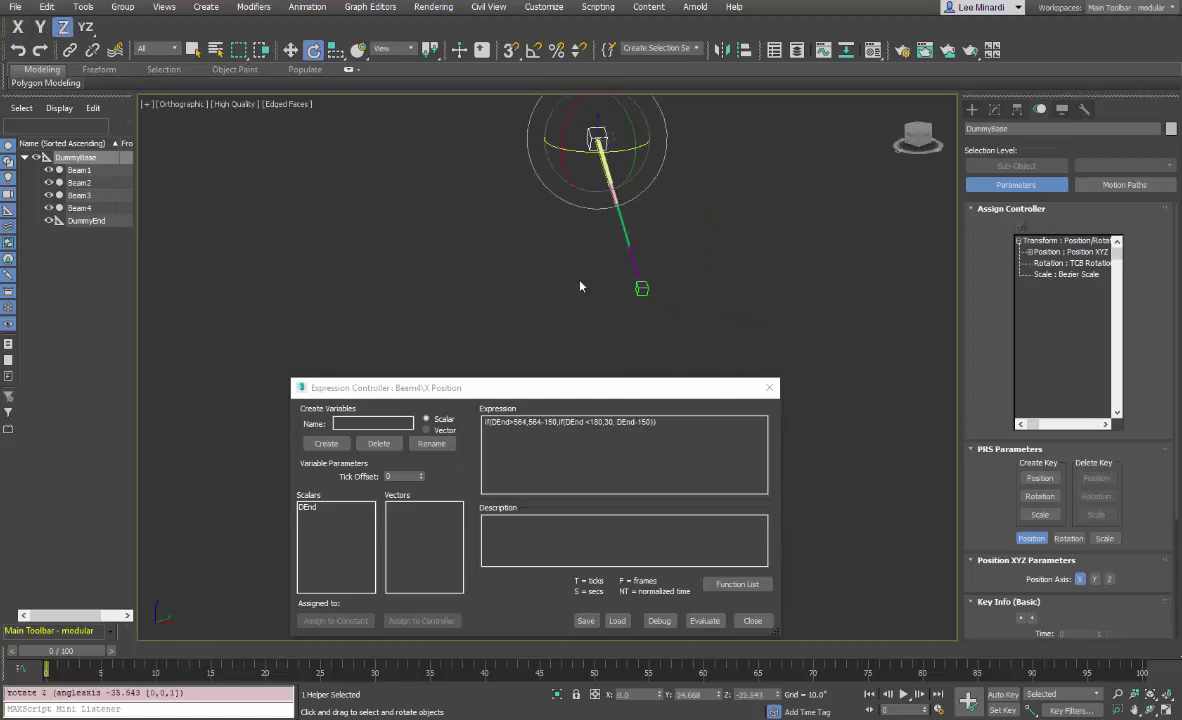
- Select DummyEnd and move it along the X axis to test the extension of the rotated telescope
left_click(640, 291)
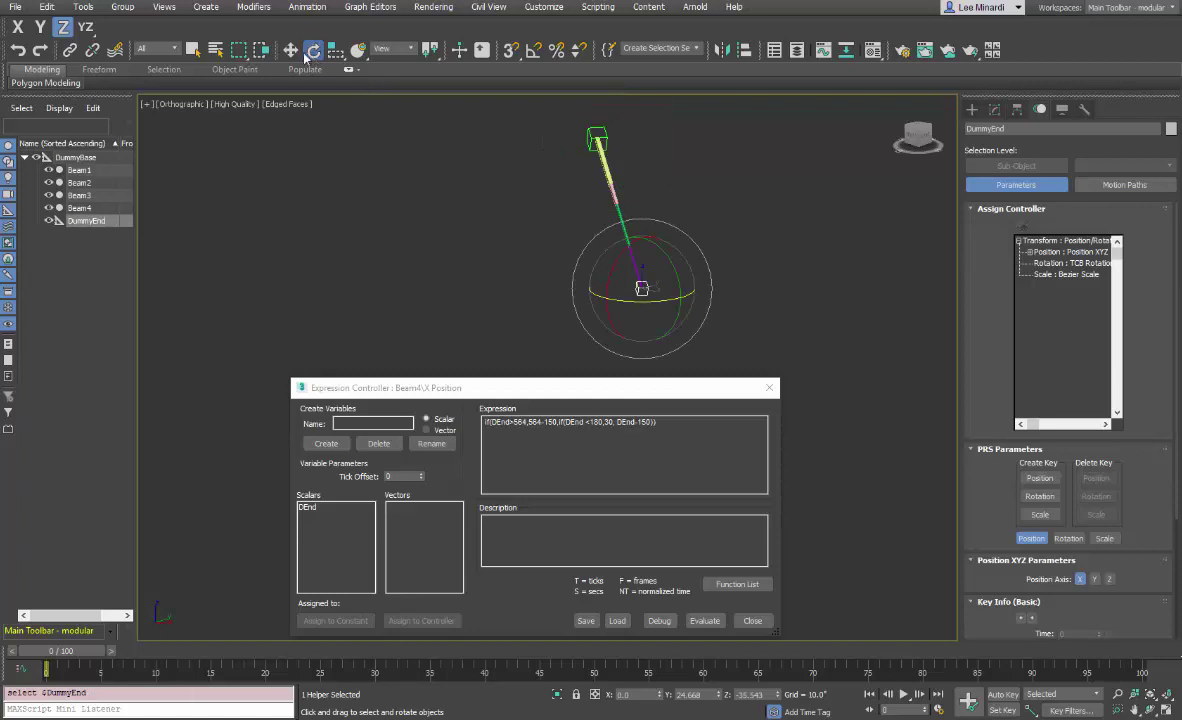
left_click(290, 50)
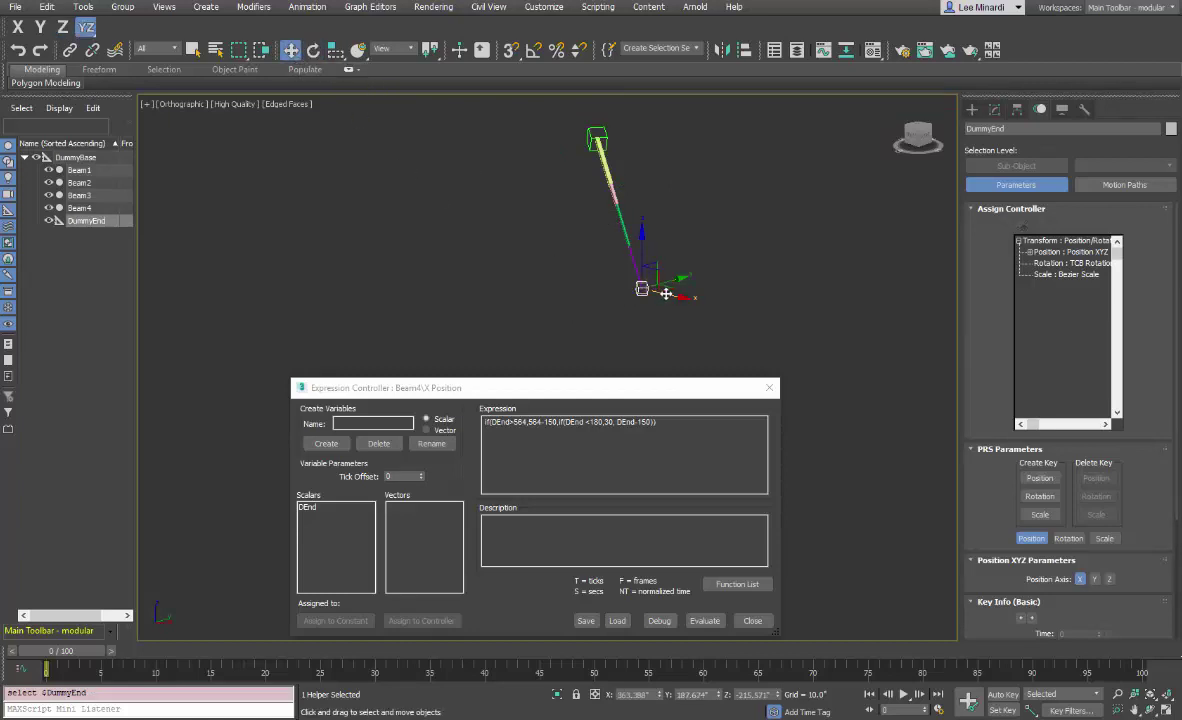
left_click_drag(666, 293, 578, 62)
left_click_drag(626, 165, 646, 196)
middle_click_drag(509, 224, 536, 235)
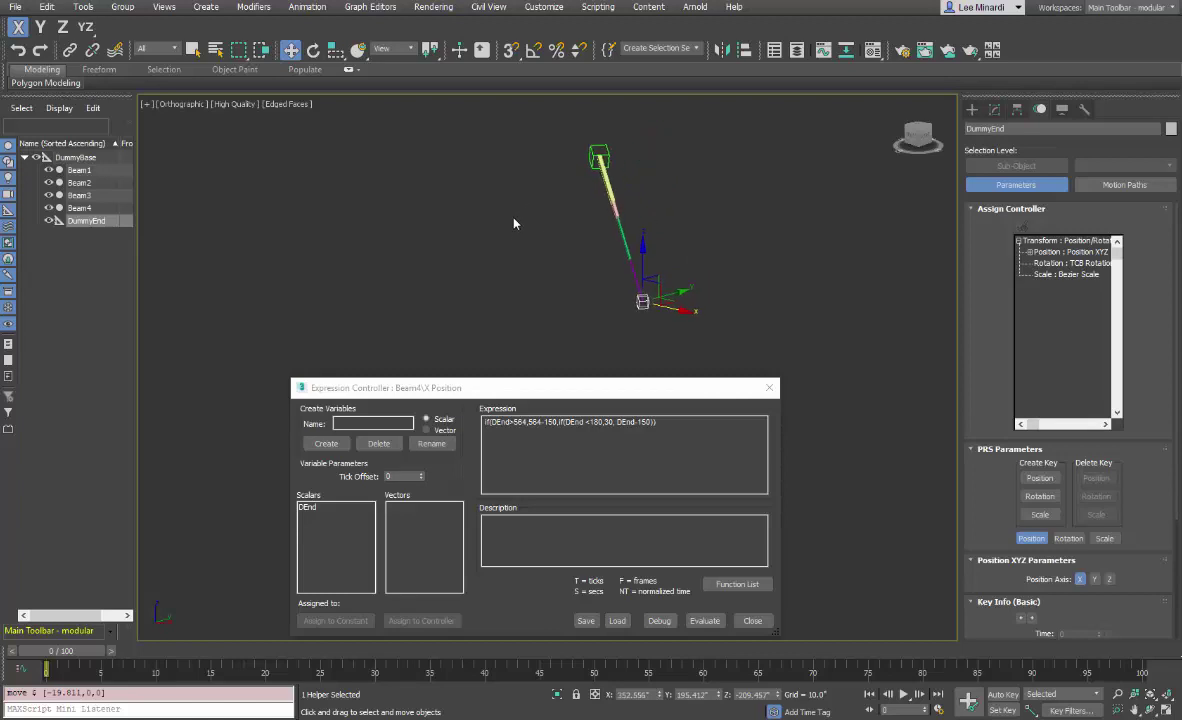